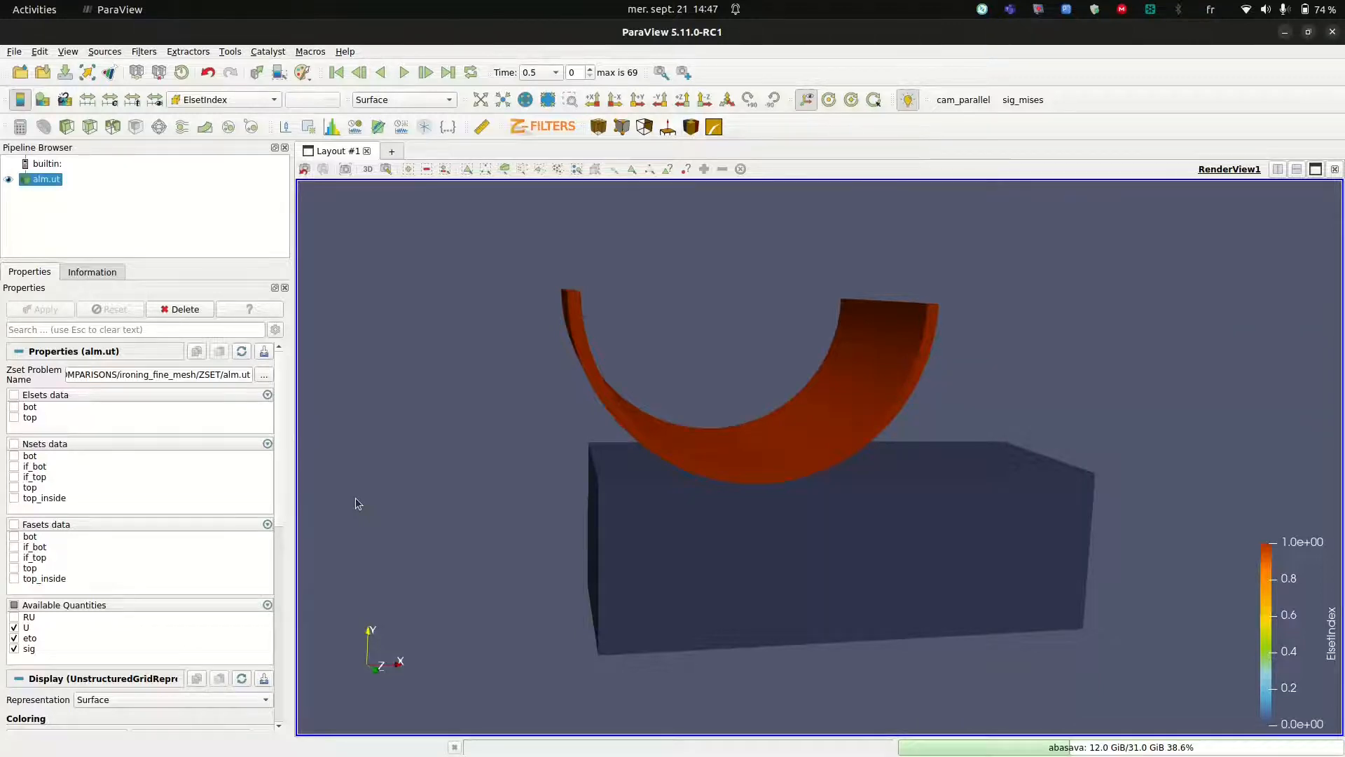
# Load all Elsets, Nsets and Fasets data of the alm.ut source
pyautogui.click(14, 394)
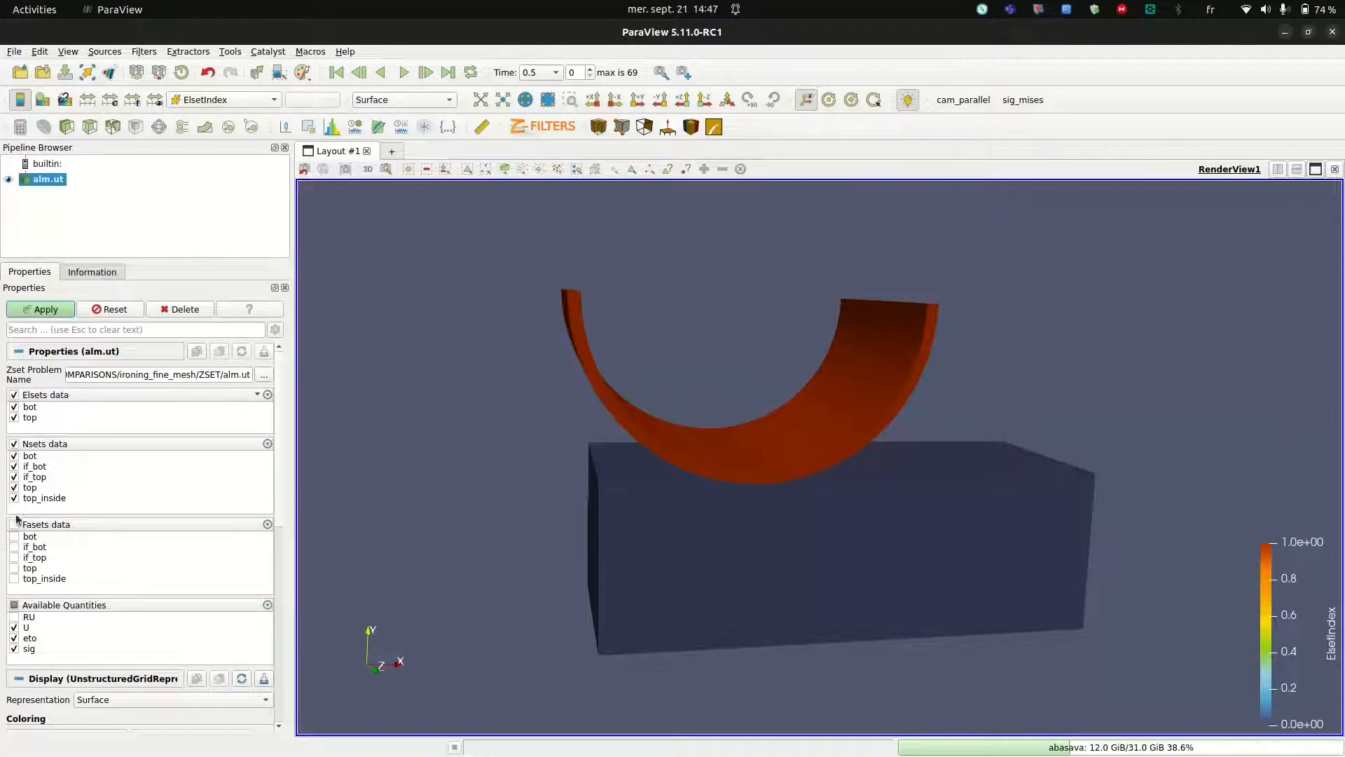
pyautogui.click(45, 309)
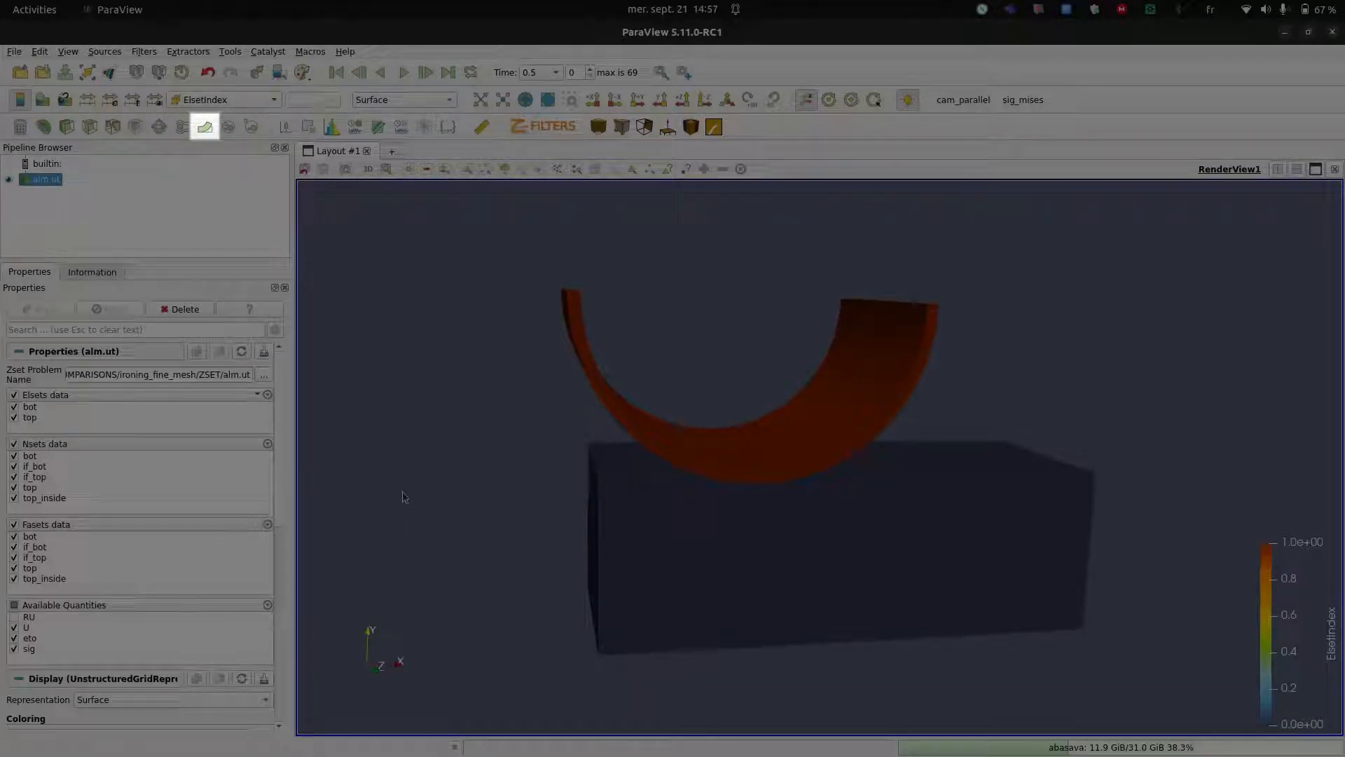
# Warp alm.ut by the U vector with scale factor 1 and play the deformation animation through all time steps
pyautogui.click(205, 126)
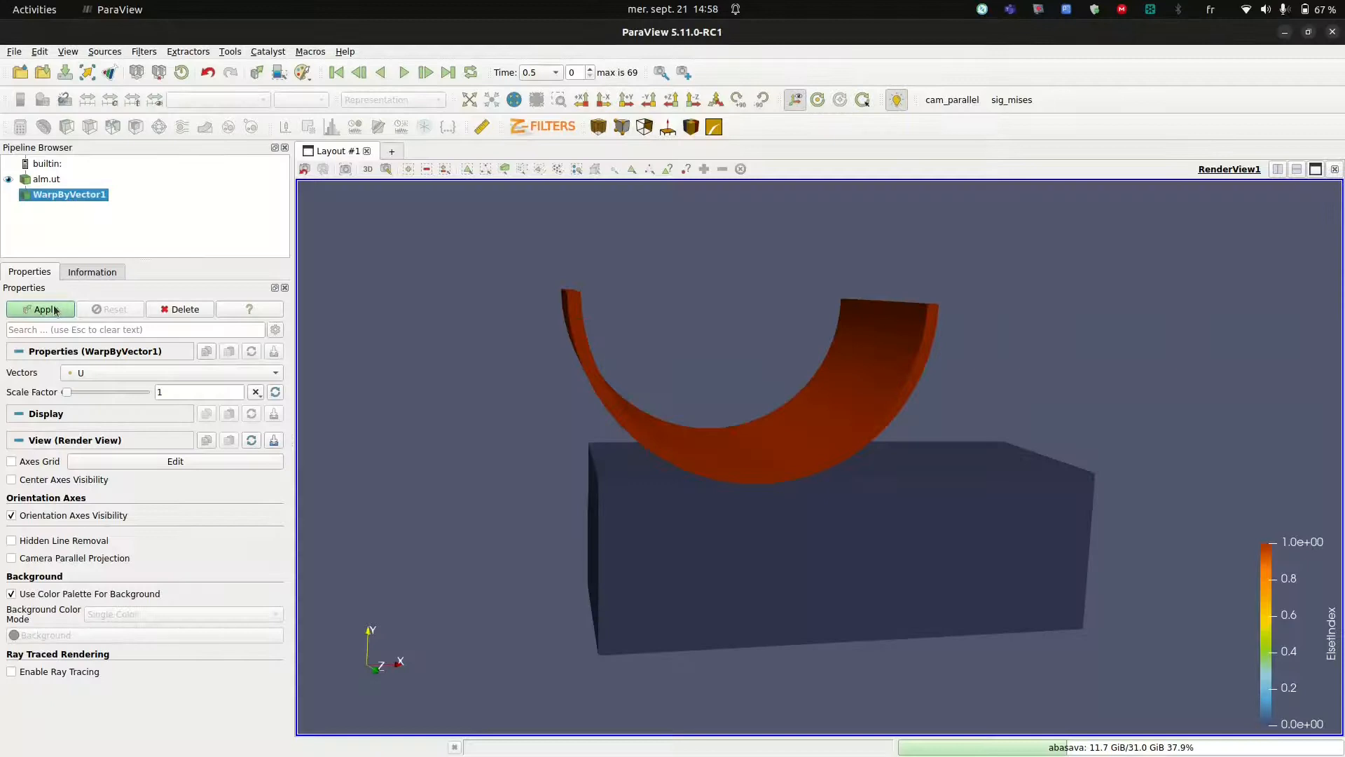
pyautogui.click(56, 311)
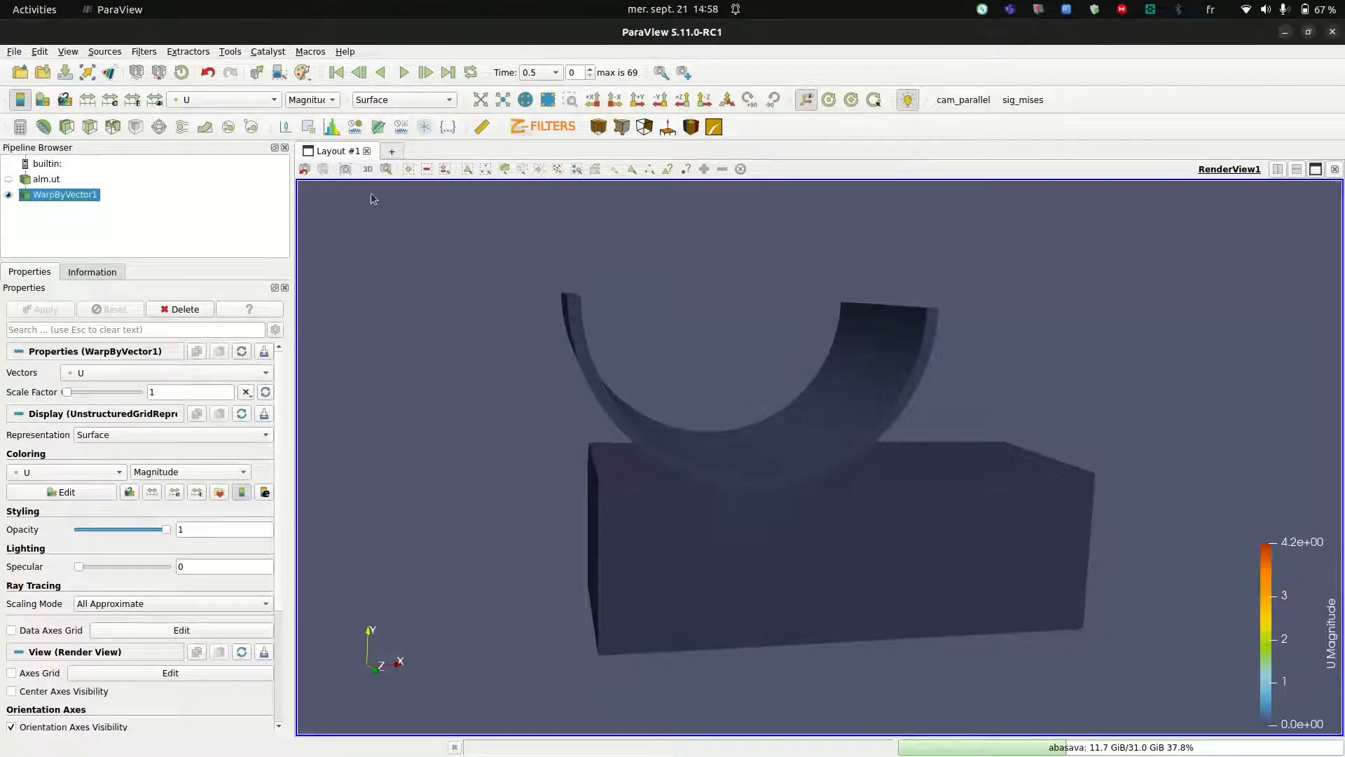
pyautogui.click(404, 73)
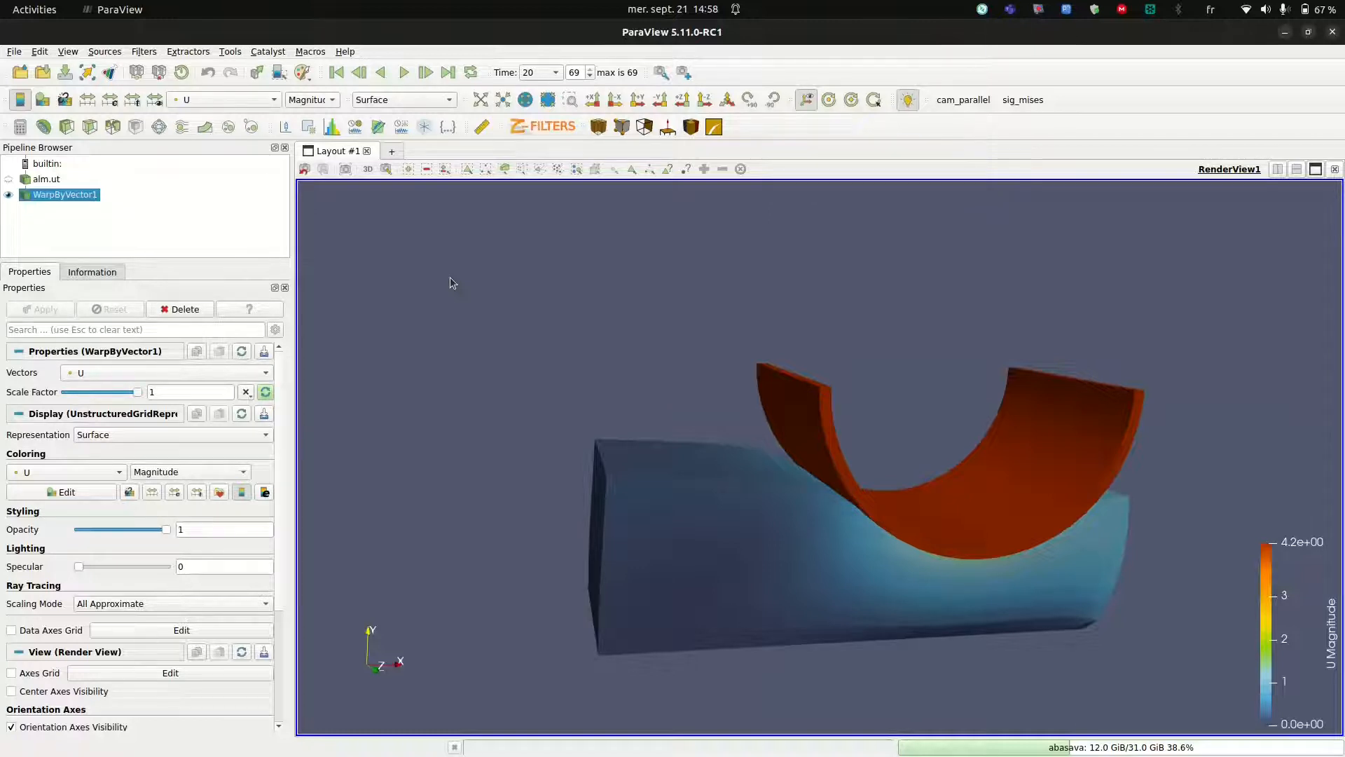
# Extract the element set bot from the warped model using the Z-Filters elset extraction
pyautogui.click(597, 126)
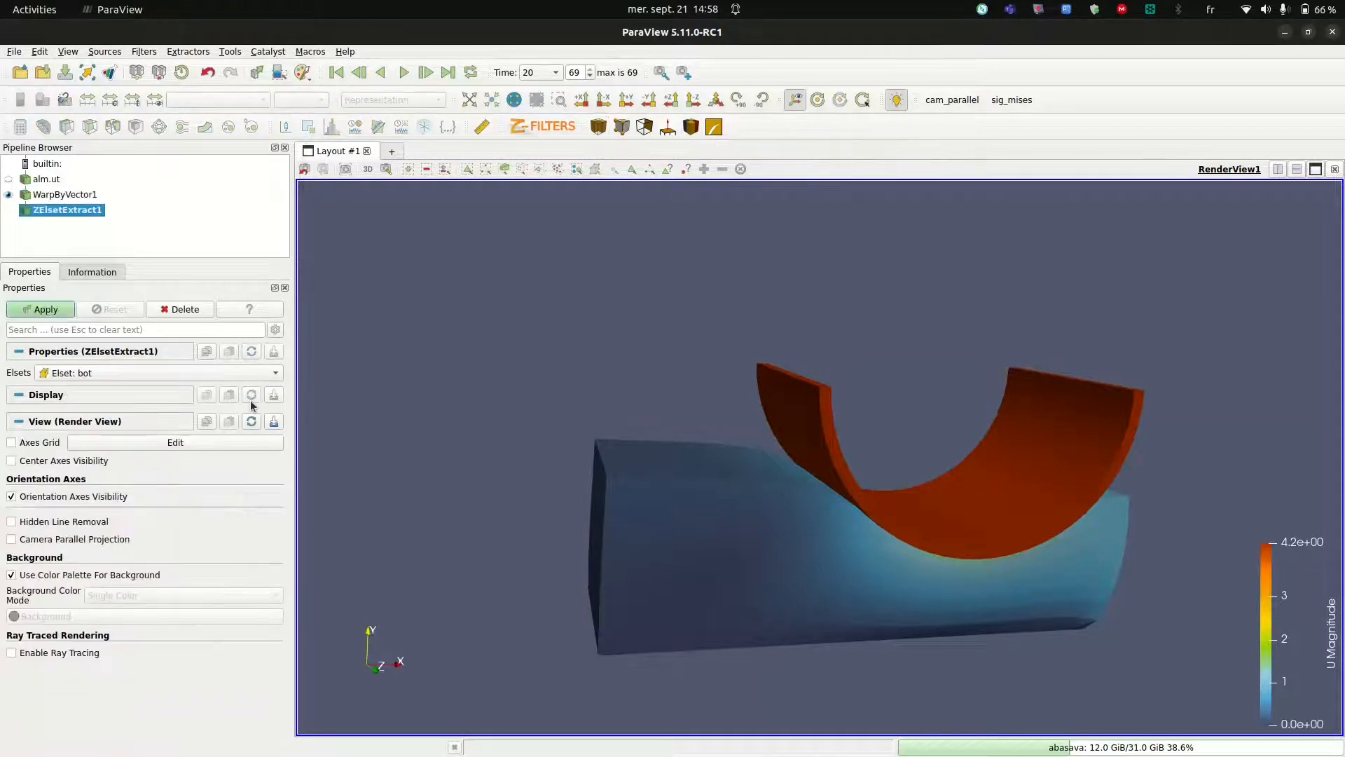
pyautogui.click(158, 373)
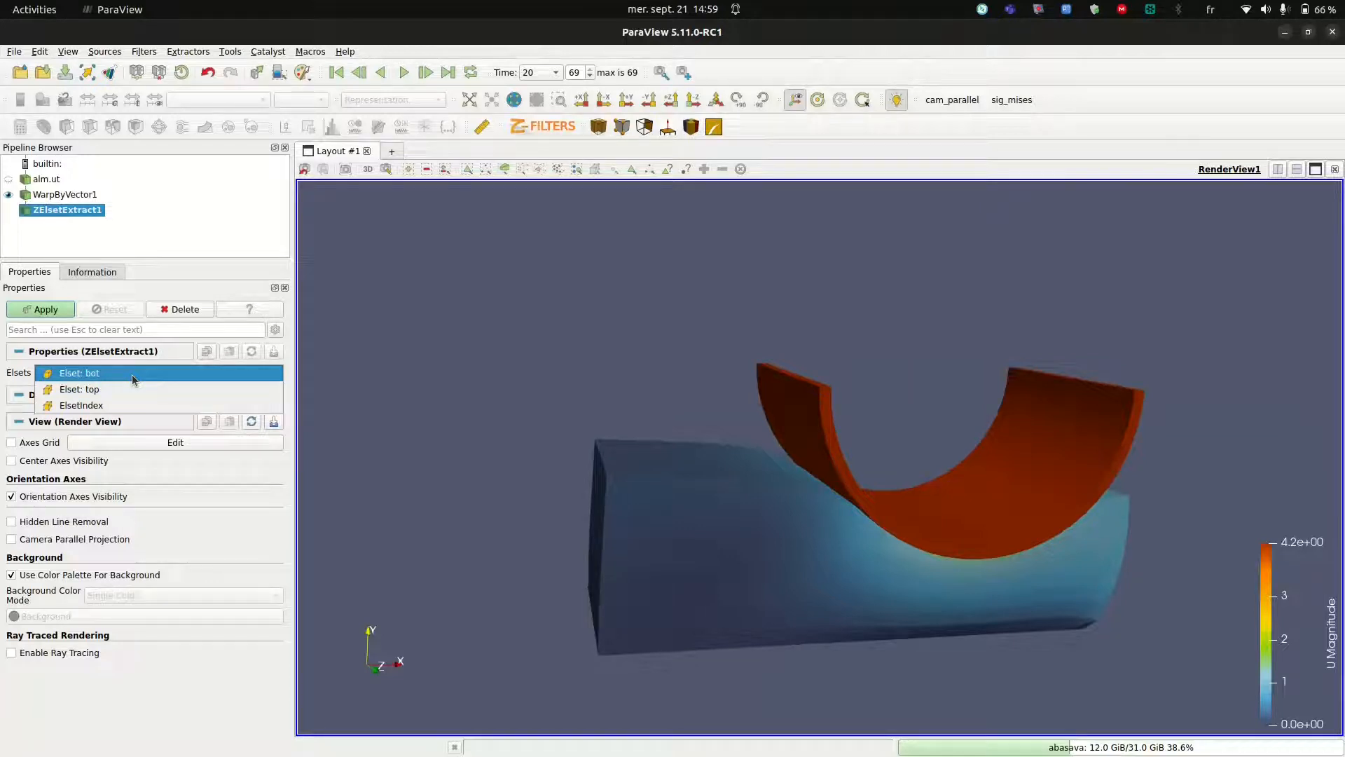
pyautogui.click(131, 375)
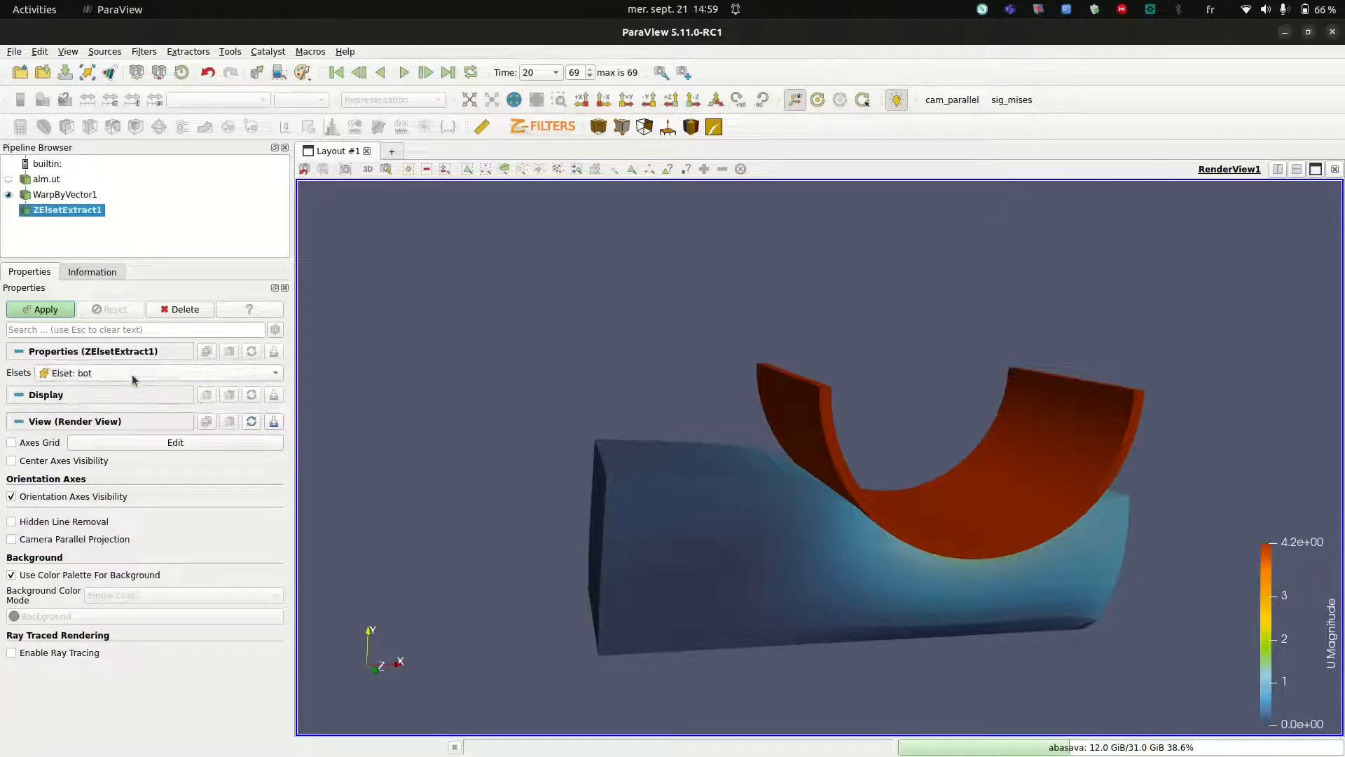
pyautogui.click(53, 310)
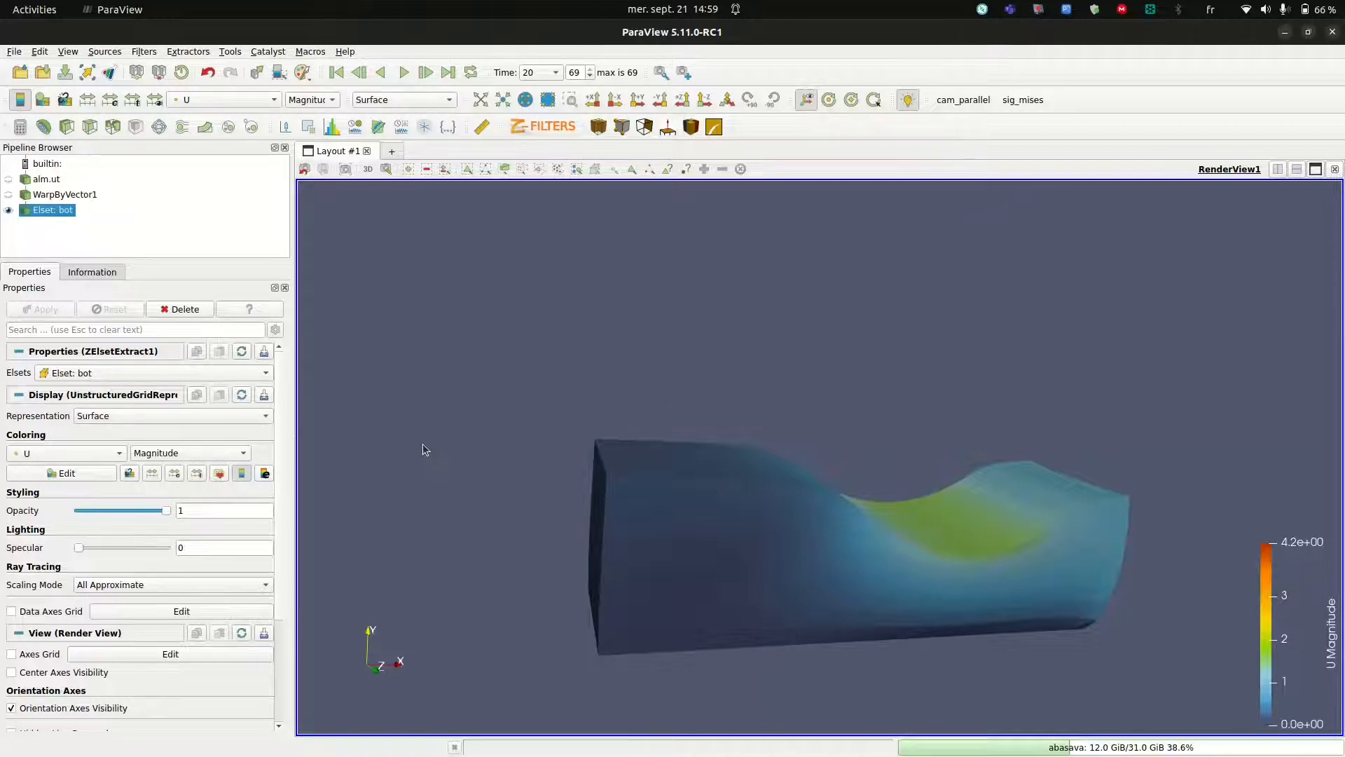
# Extract the element set top directly from the undeformed alm.ut source
pyautogui.click(89, 198)
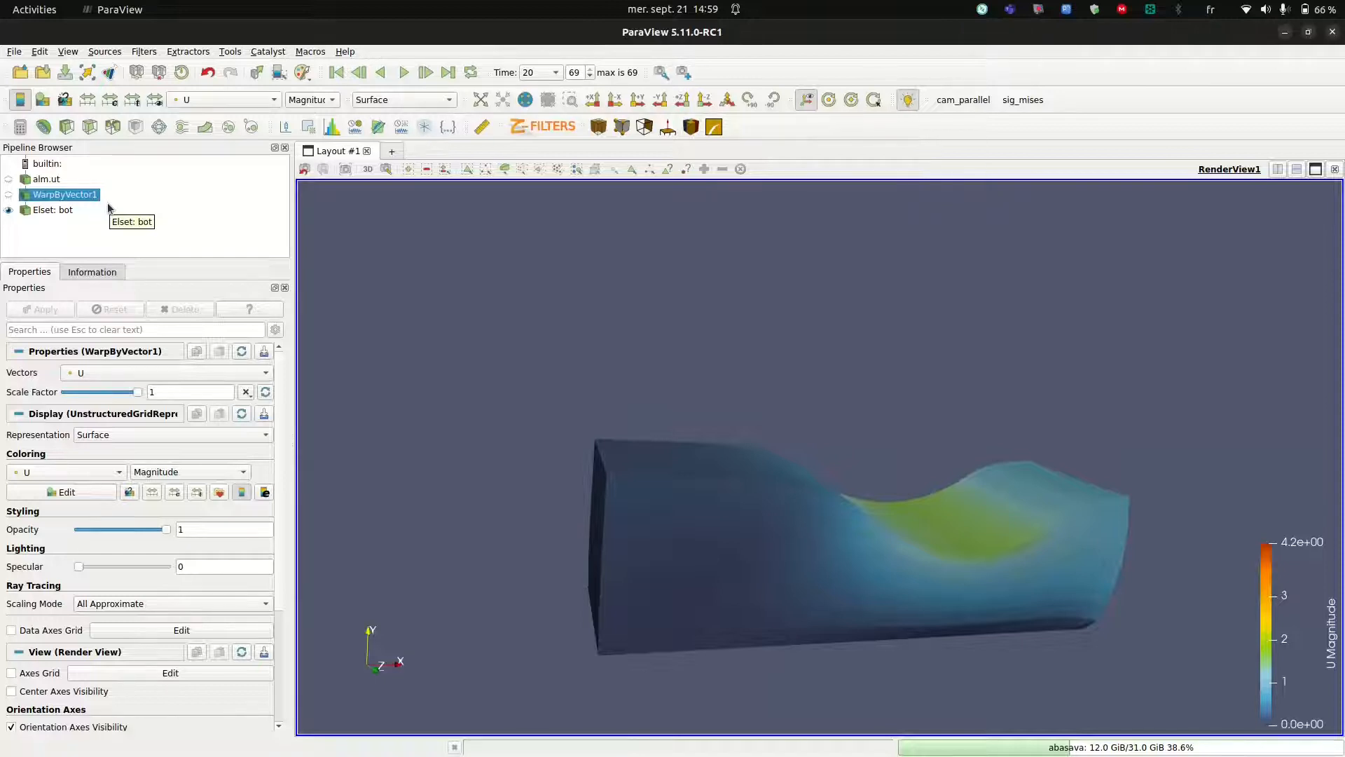
pyautogui.click(53, 181)
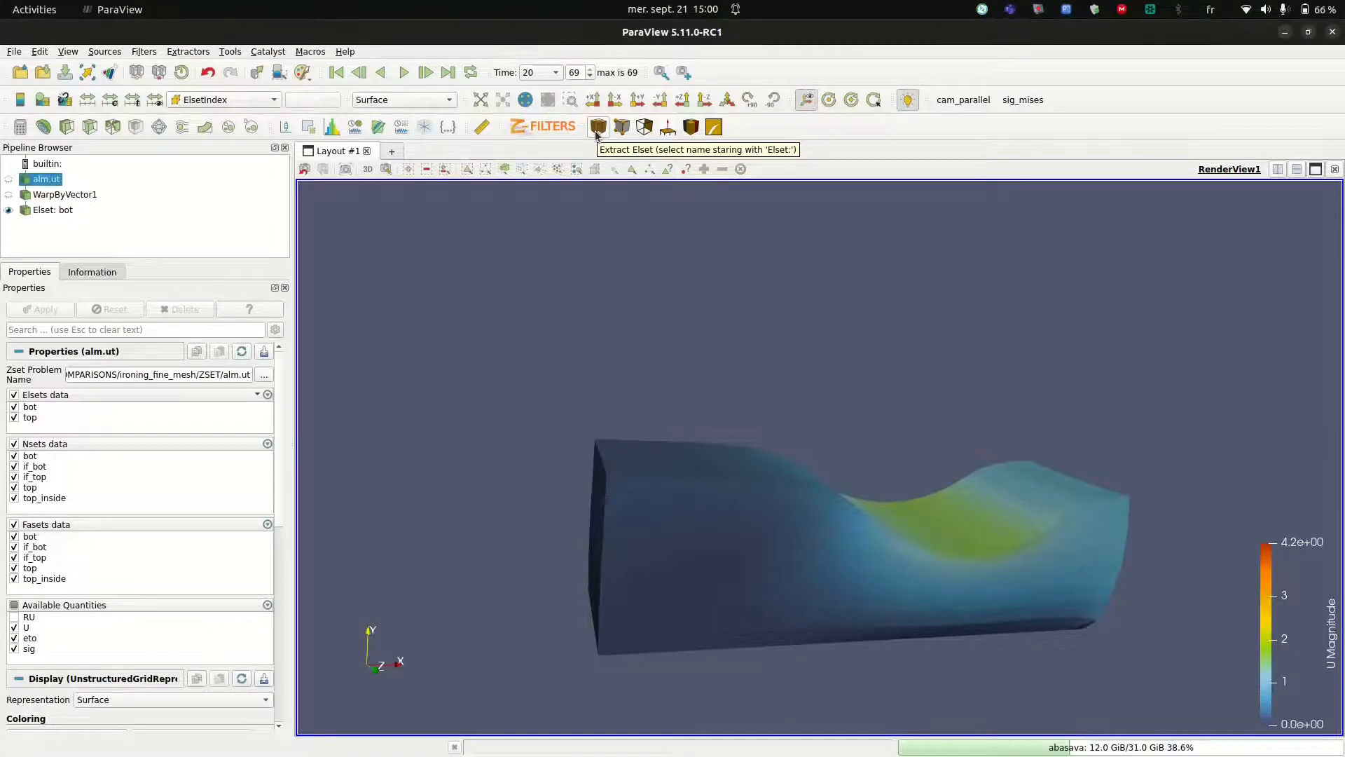
pyautogui.click(597, 129)
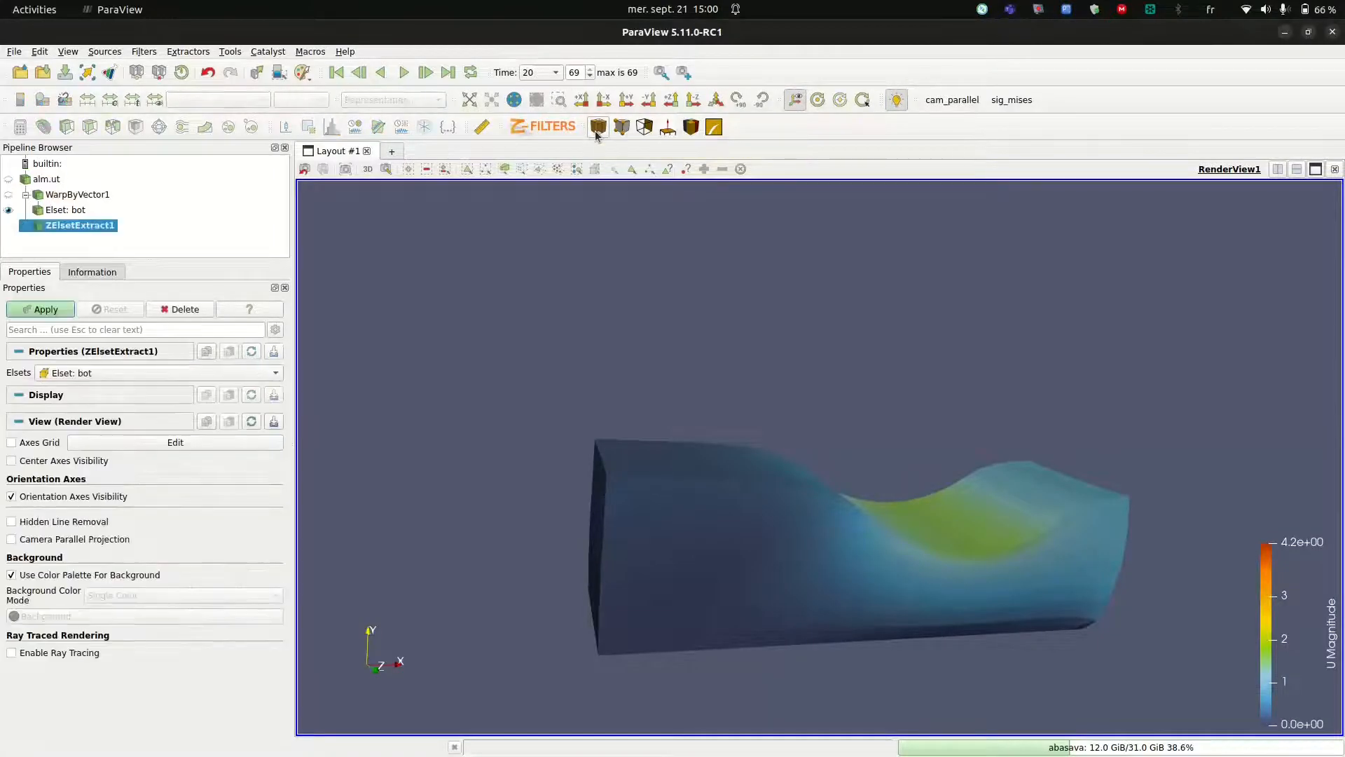
pyautogui.click(209, 372)
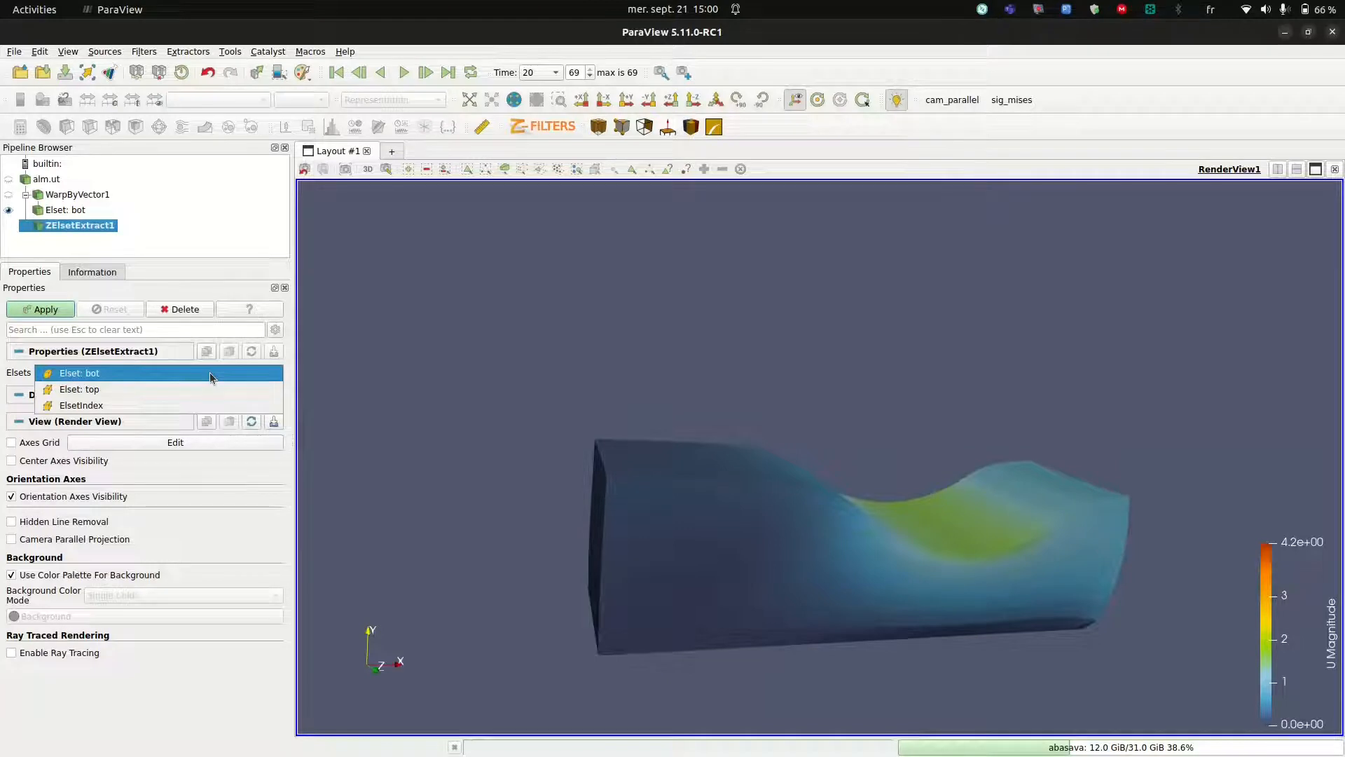
pyautogui.click(149, 389)
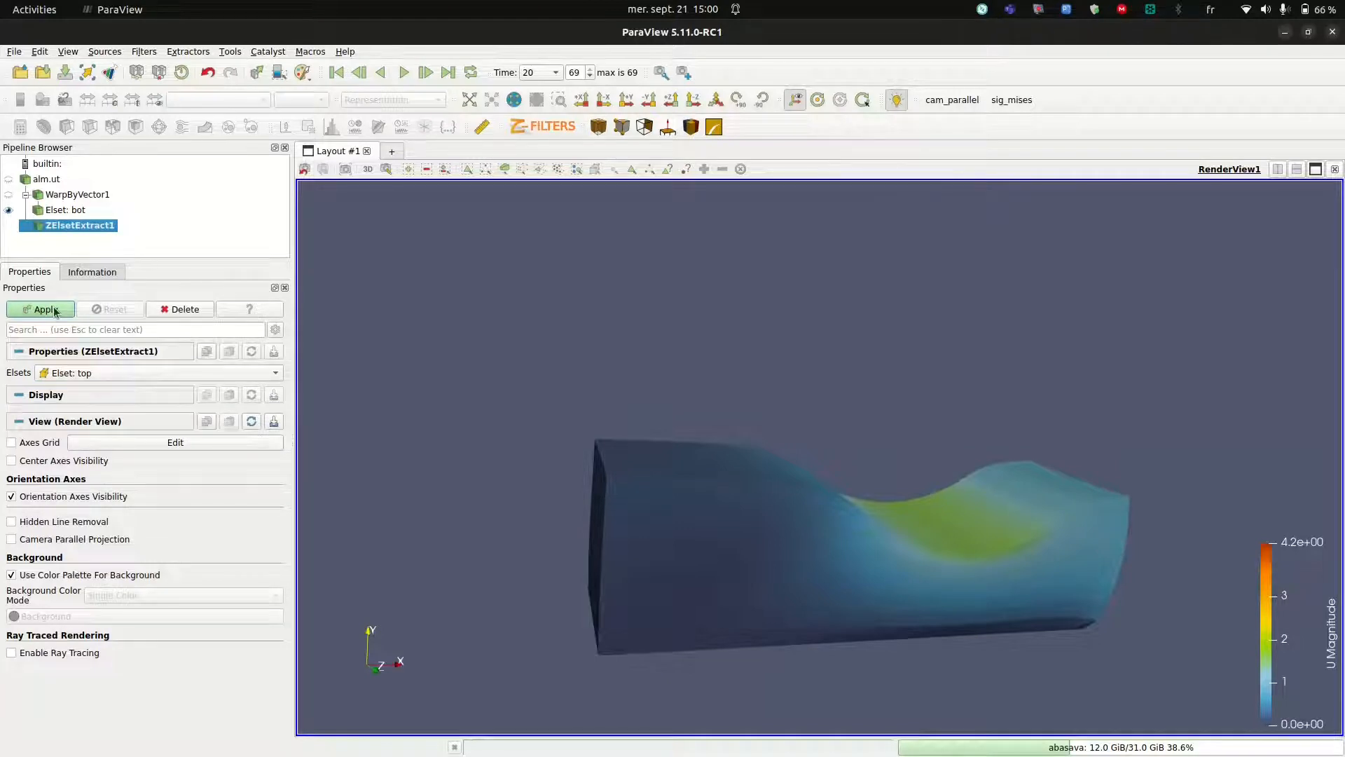
pyautogui.click(46, 309)
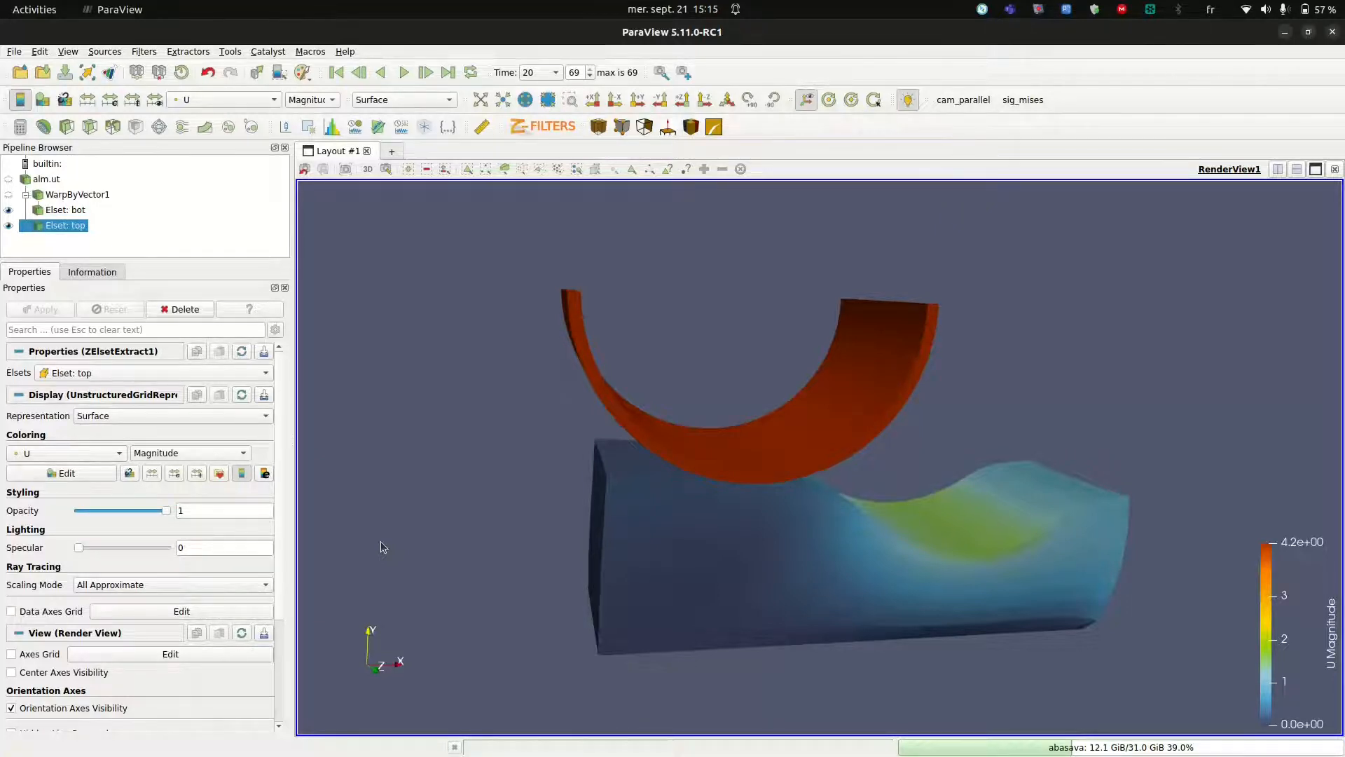
# Hide the bot elset and display the full warped model together with the undeformed top elset
pyautogui.click(7, 225)
pyautogui.click(8, 210)
pyautogui.click(9, 195)
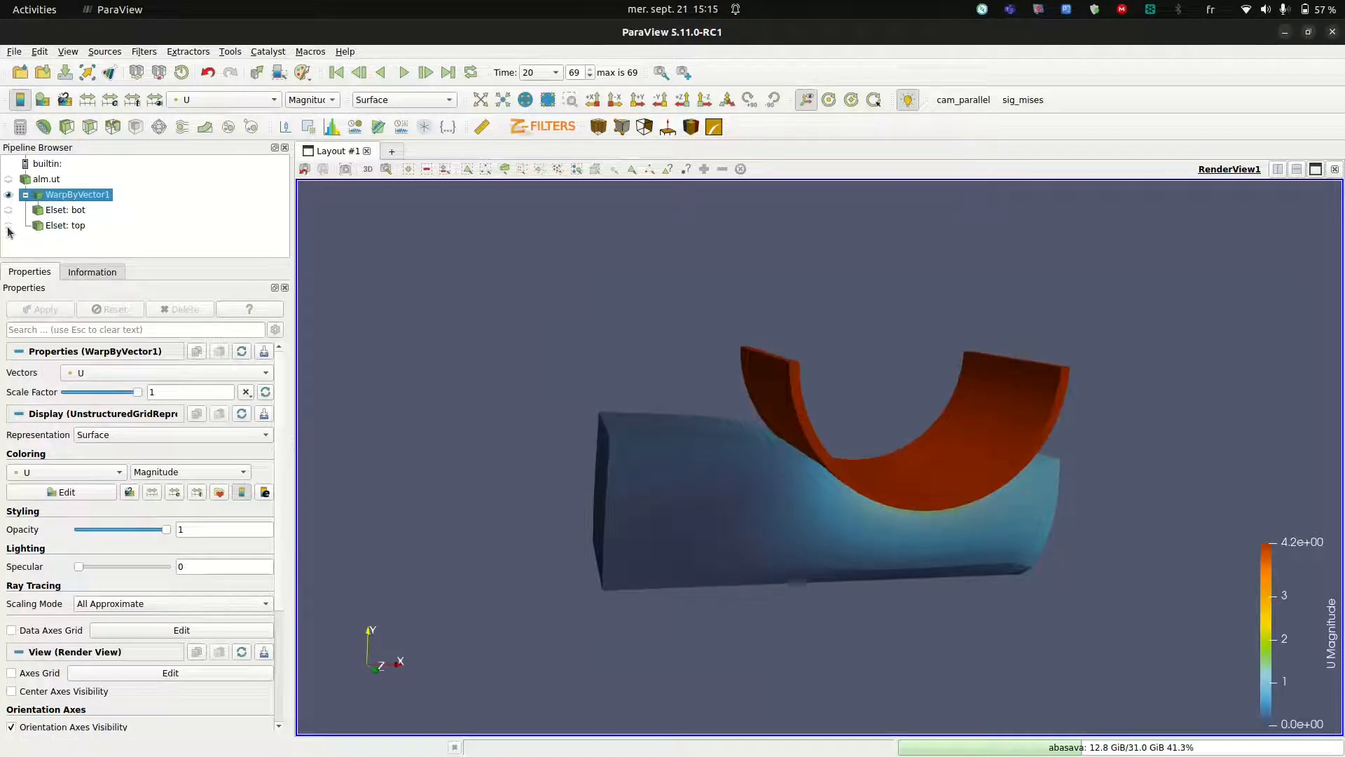
pyautogui.click(8, 225)
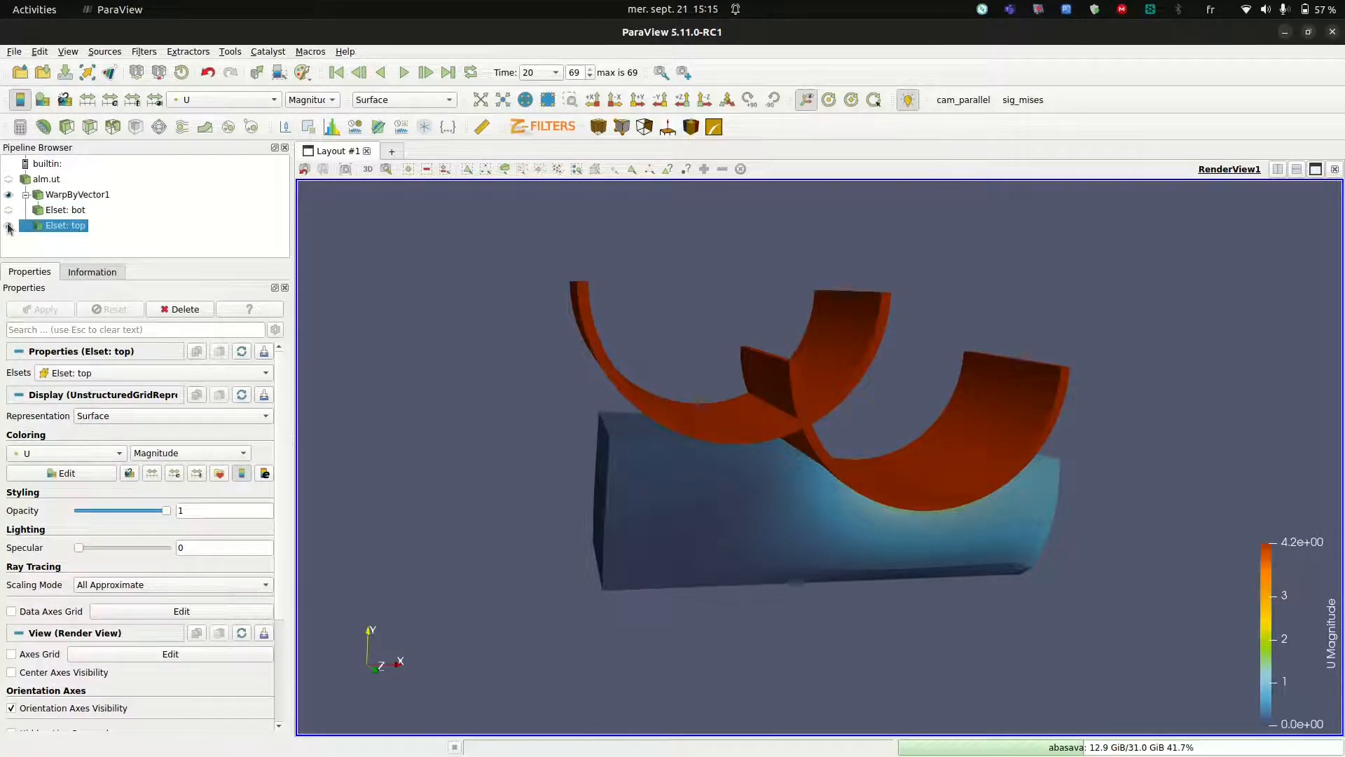
pyautogui.click(78, 214)
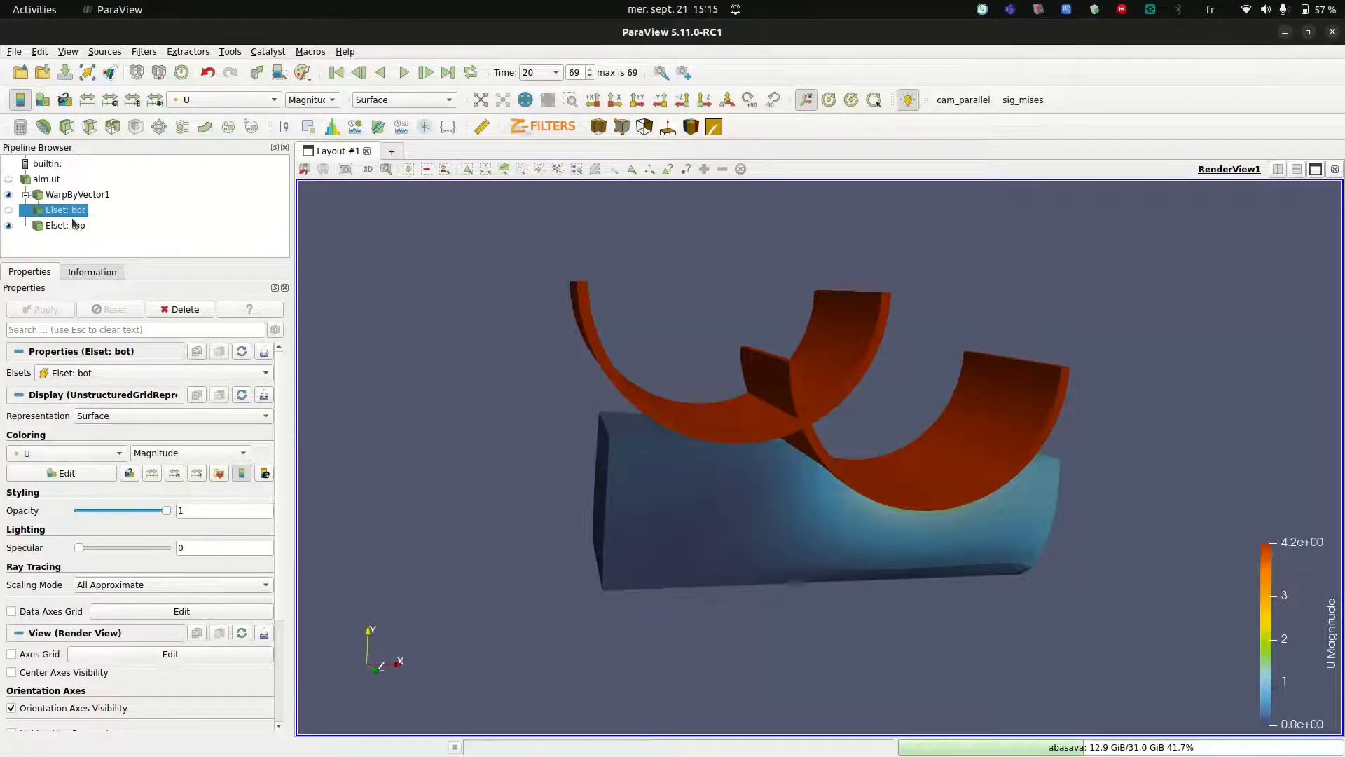
pyautogui.click(77, 231)
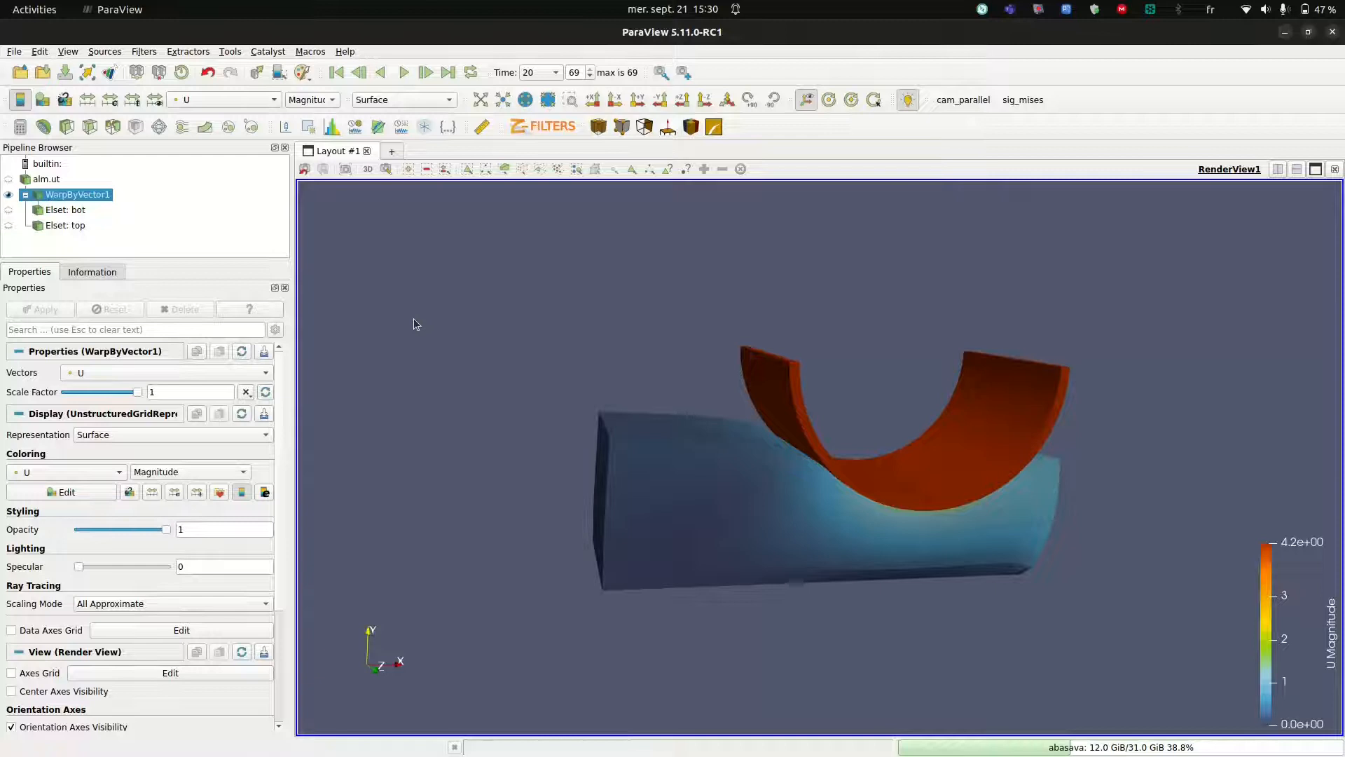
# Extract the node set Nset: if_top from the warped model
pyautogui.click(622, 127)
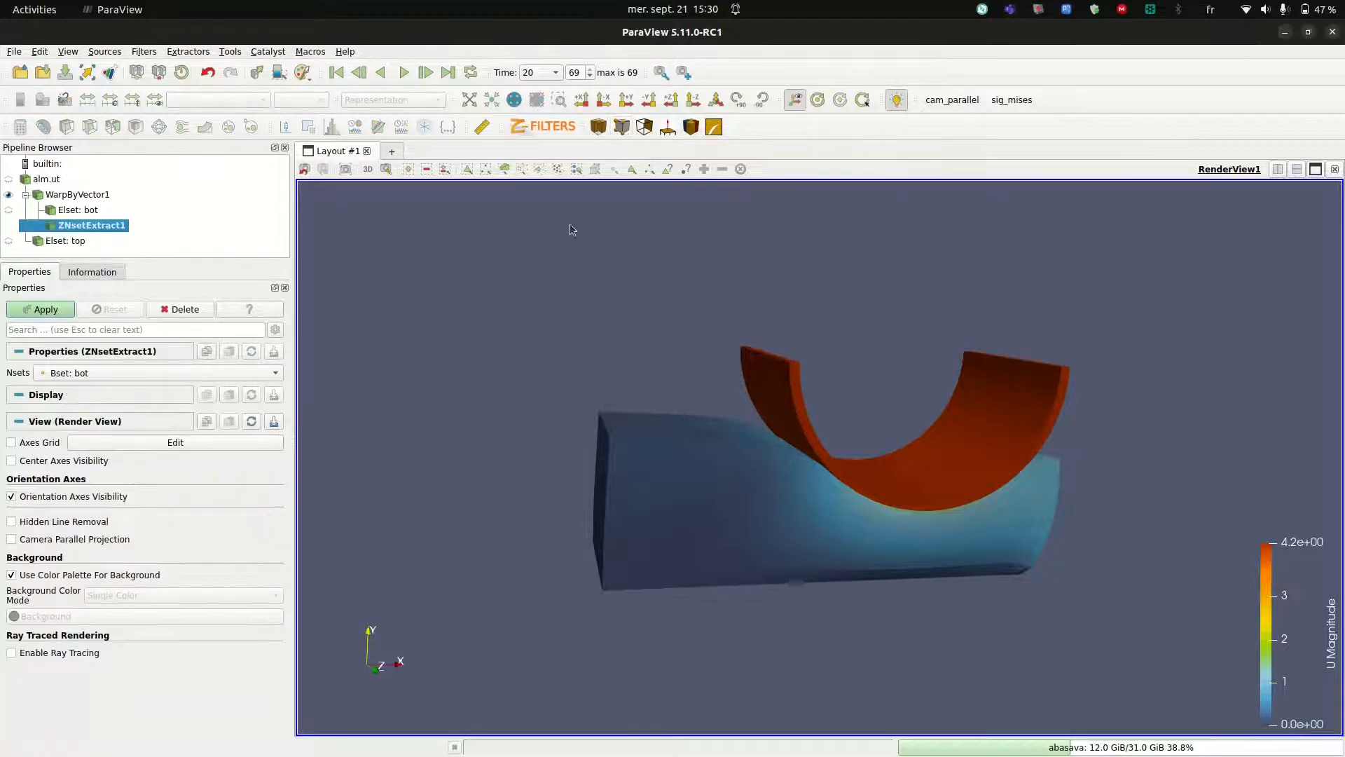
pyautogui.click(247, 372)
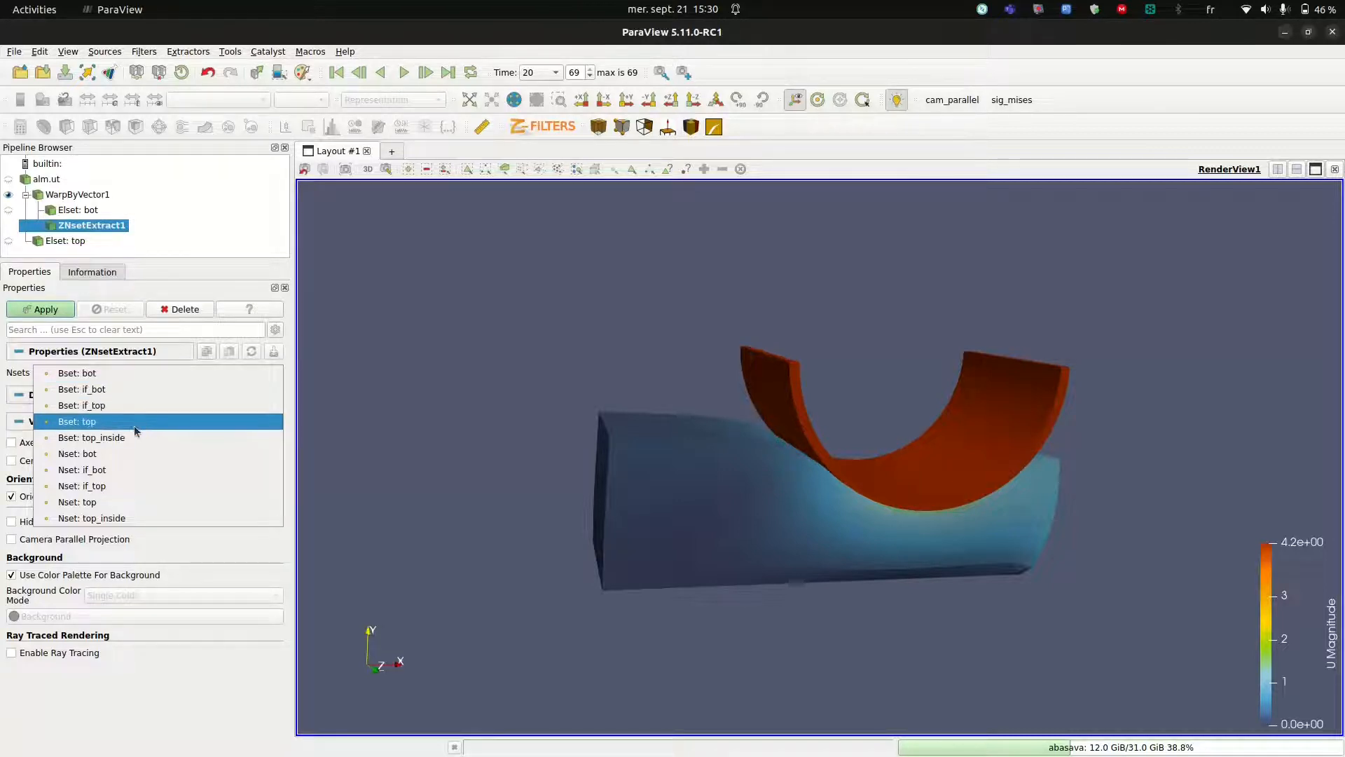
pyautogui.click(127, 485)
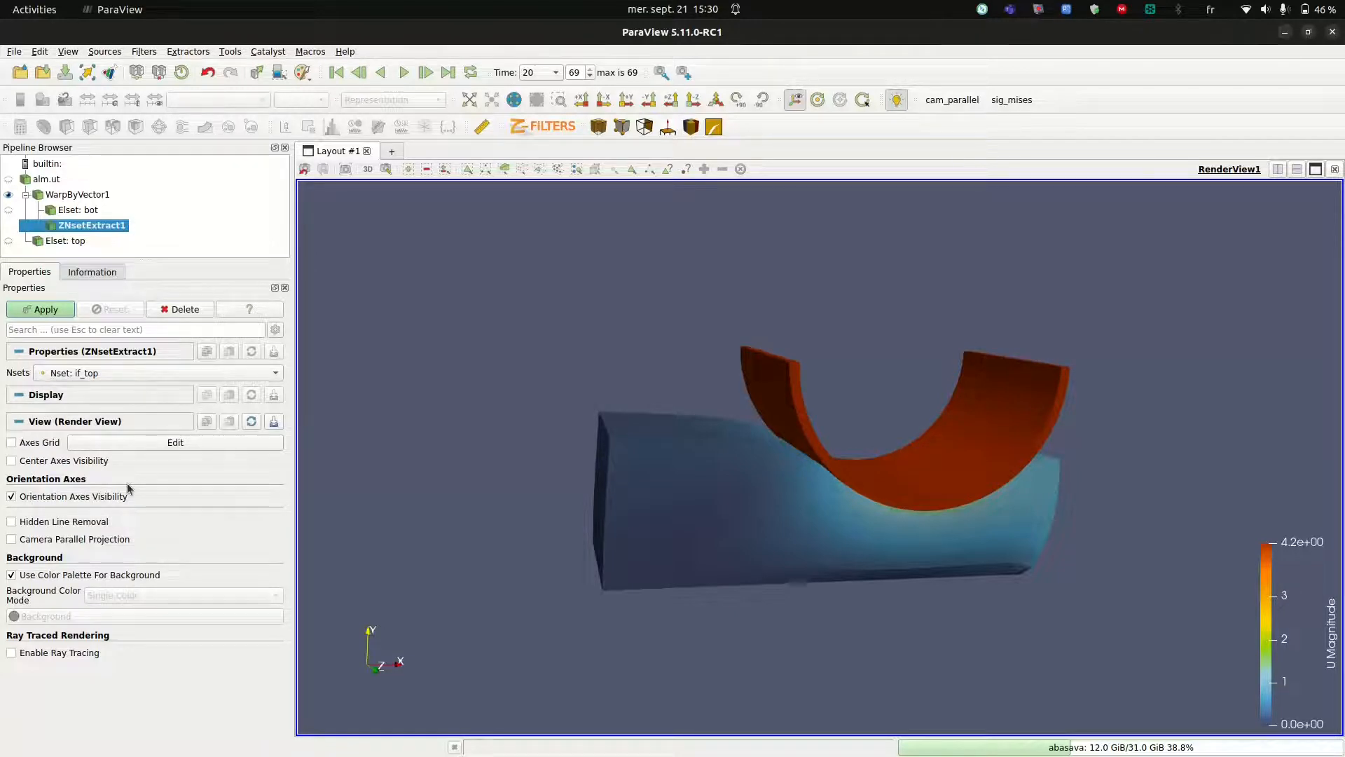
pyautogui.click(57, 311)
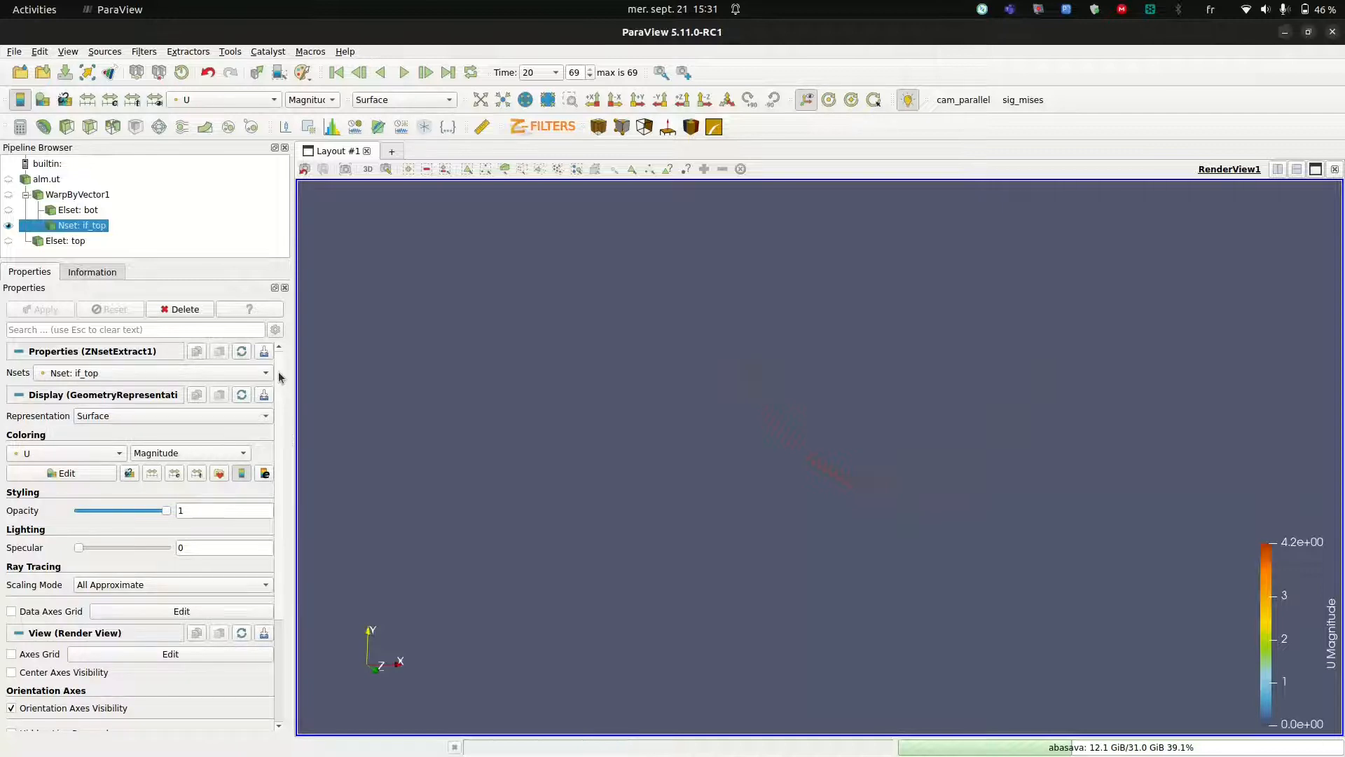
# Go back one time step and display the if_top node set with the Points representation
pyautogui.moveTo(278, 377); pyautogui.dragTo(283, 443)
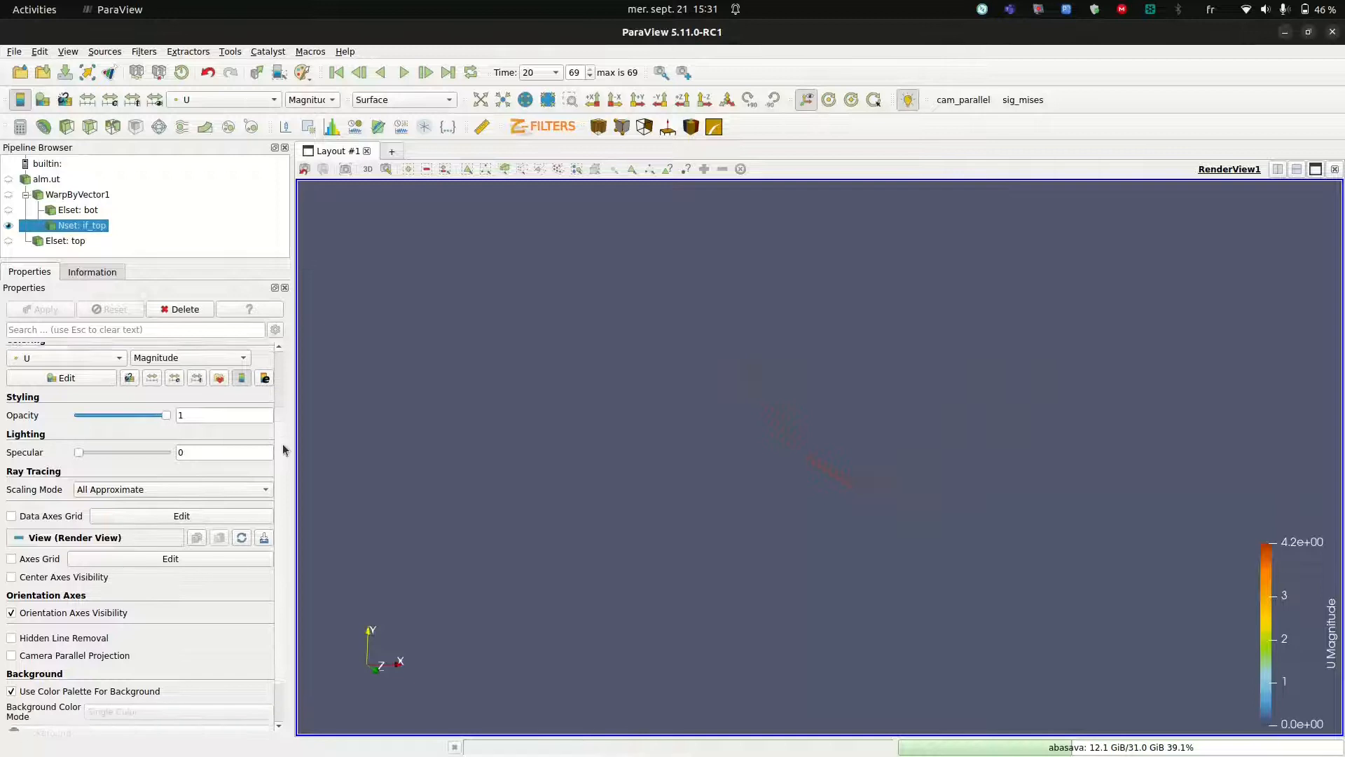
pyautogui.moveTo(283, 443); pyautogui.dragTo(285, 450)
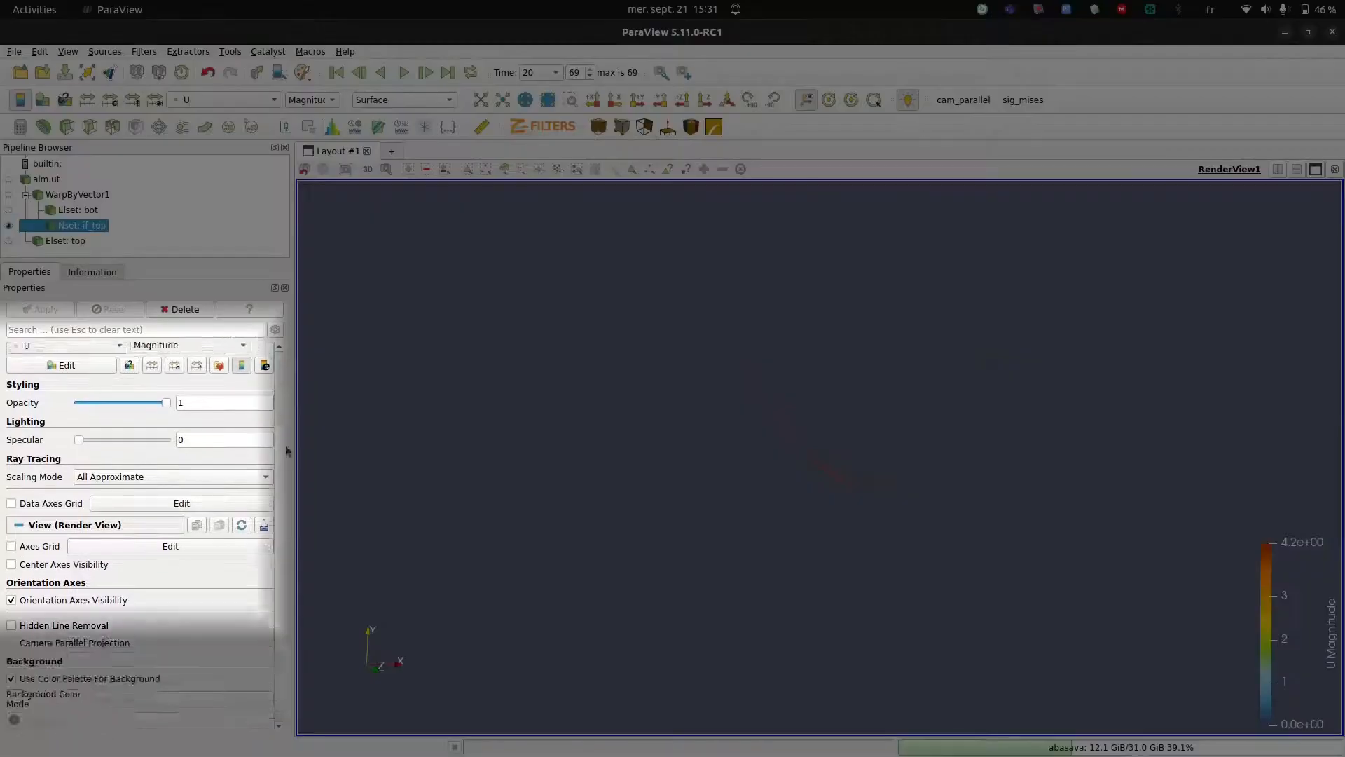
pyautogui.scroll(3, 194, 391)
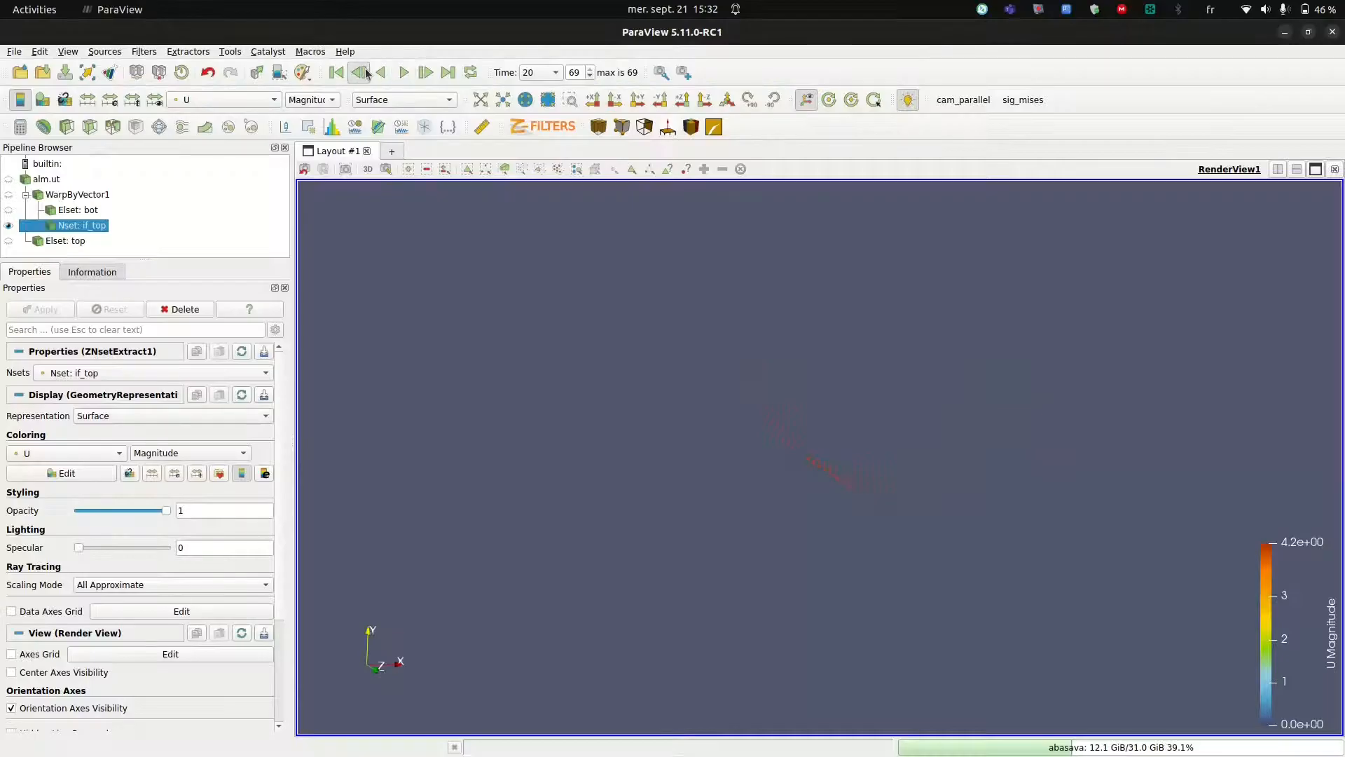
pyautogui.click(366, 73)
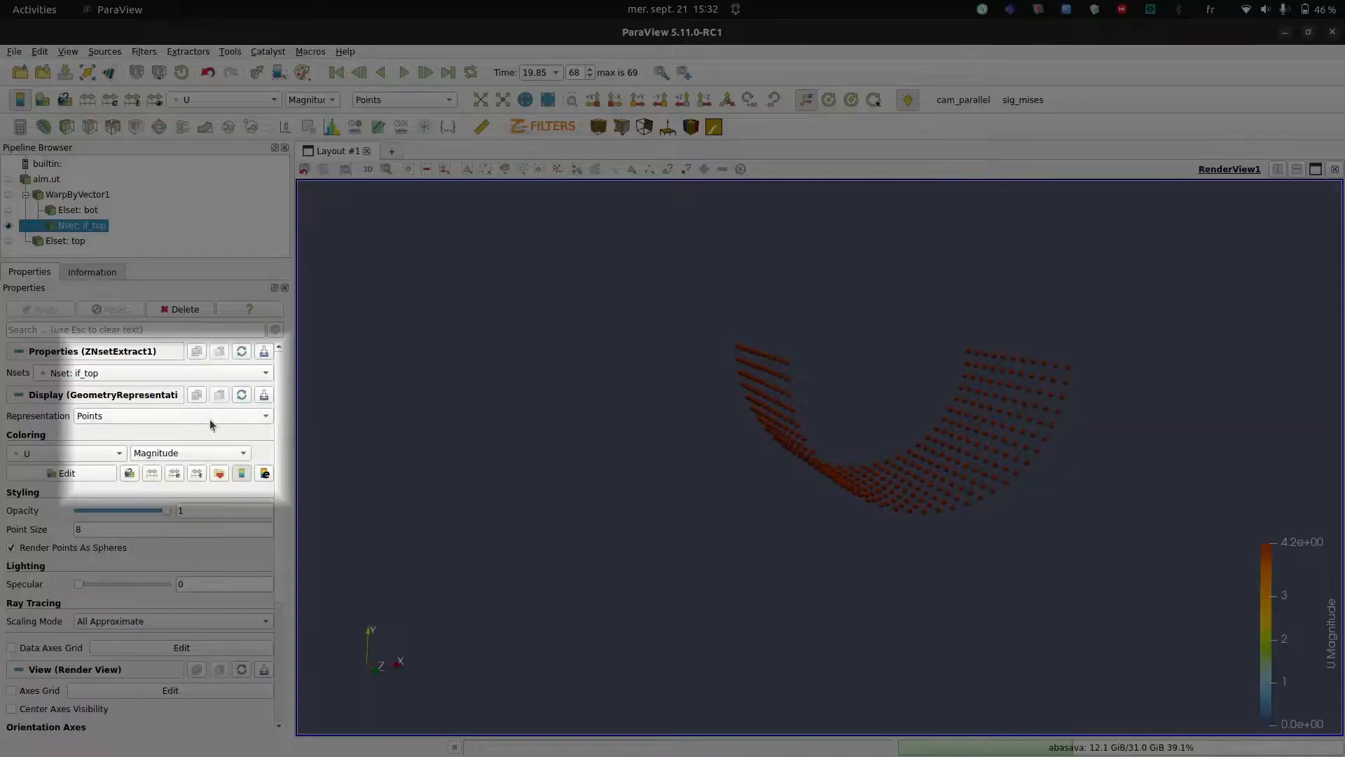
pyautogui.click(209, 416)
pyautogui.click(209, 419)
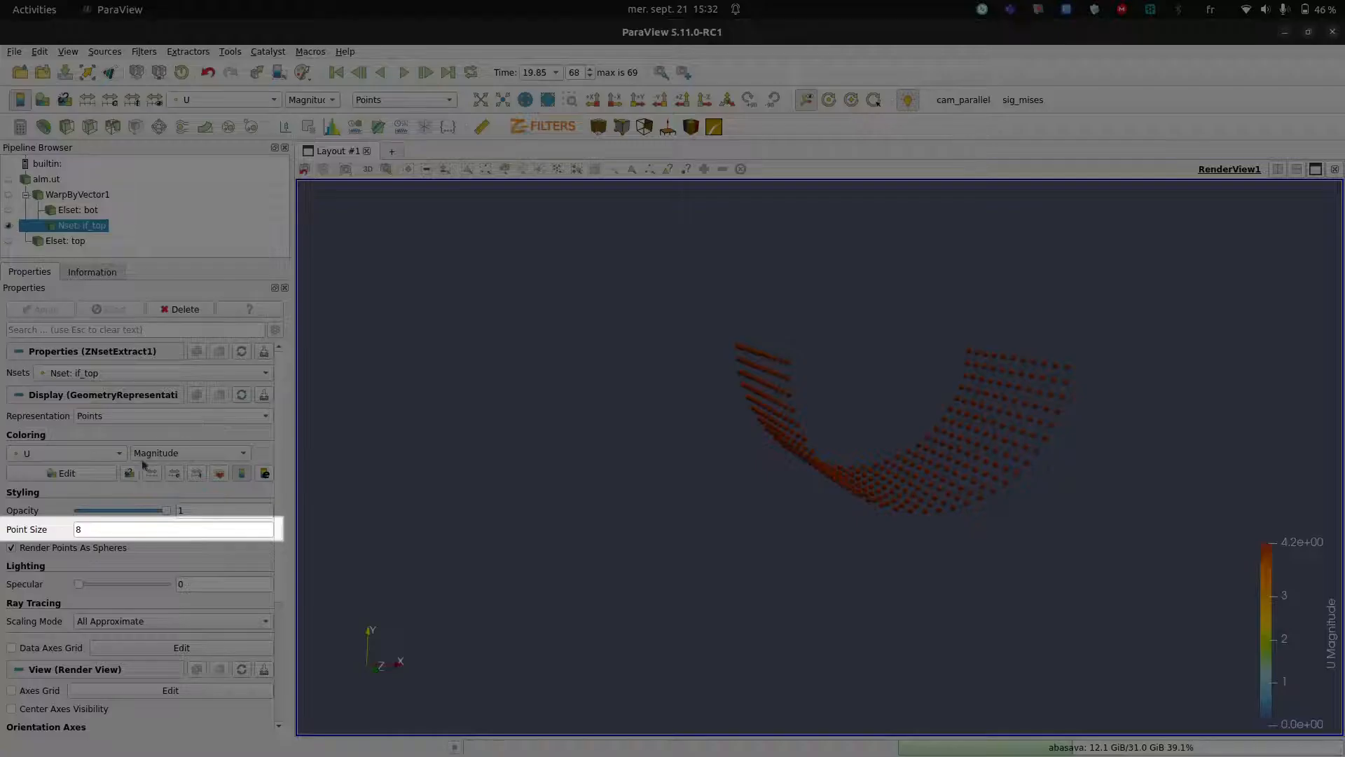
# Try point sizes of 4 and 20 for the if_top node set
pyautogui.doubleClick(97, 534)
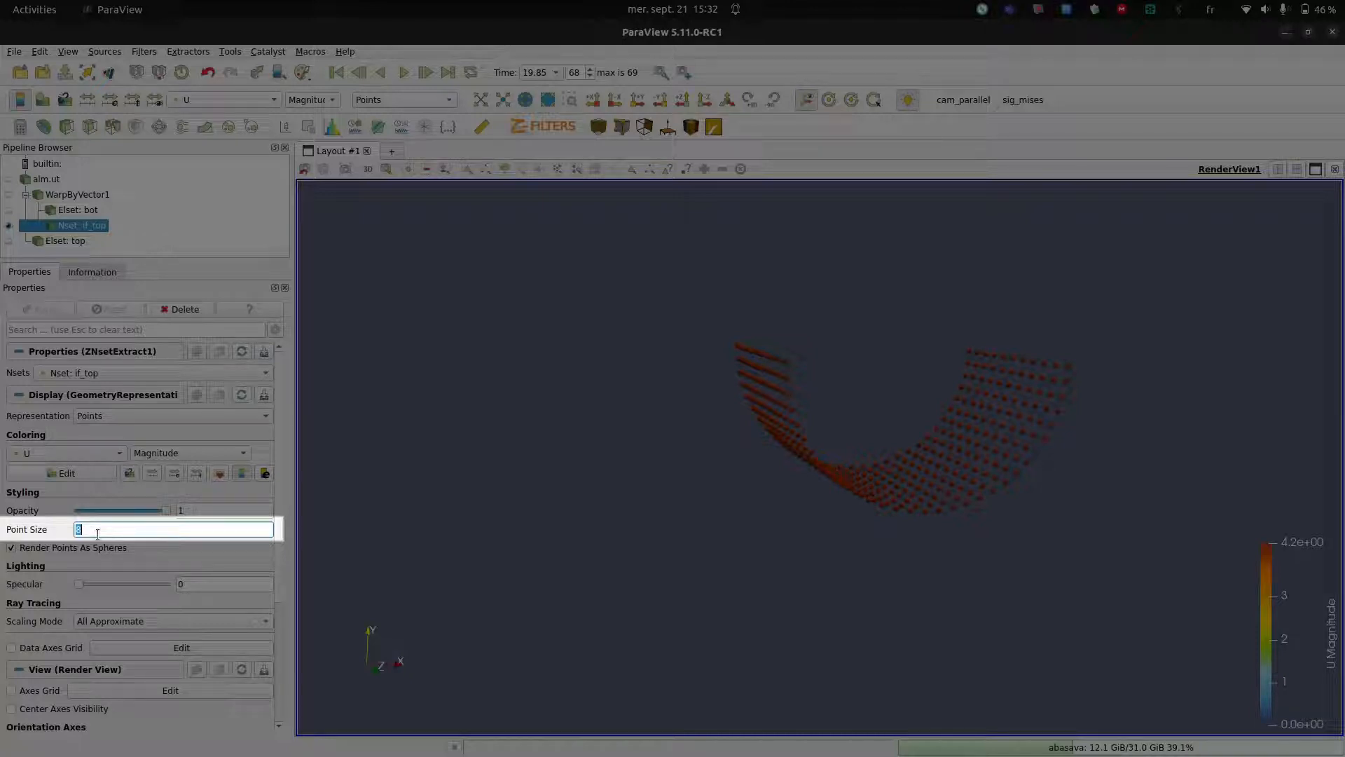
pyautogui.write('4')
pyautogui.press('Return')
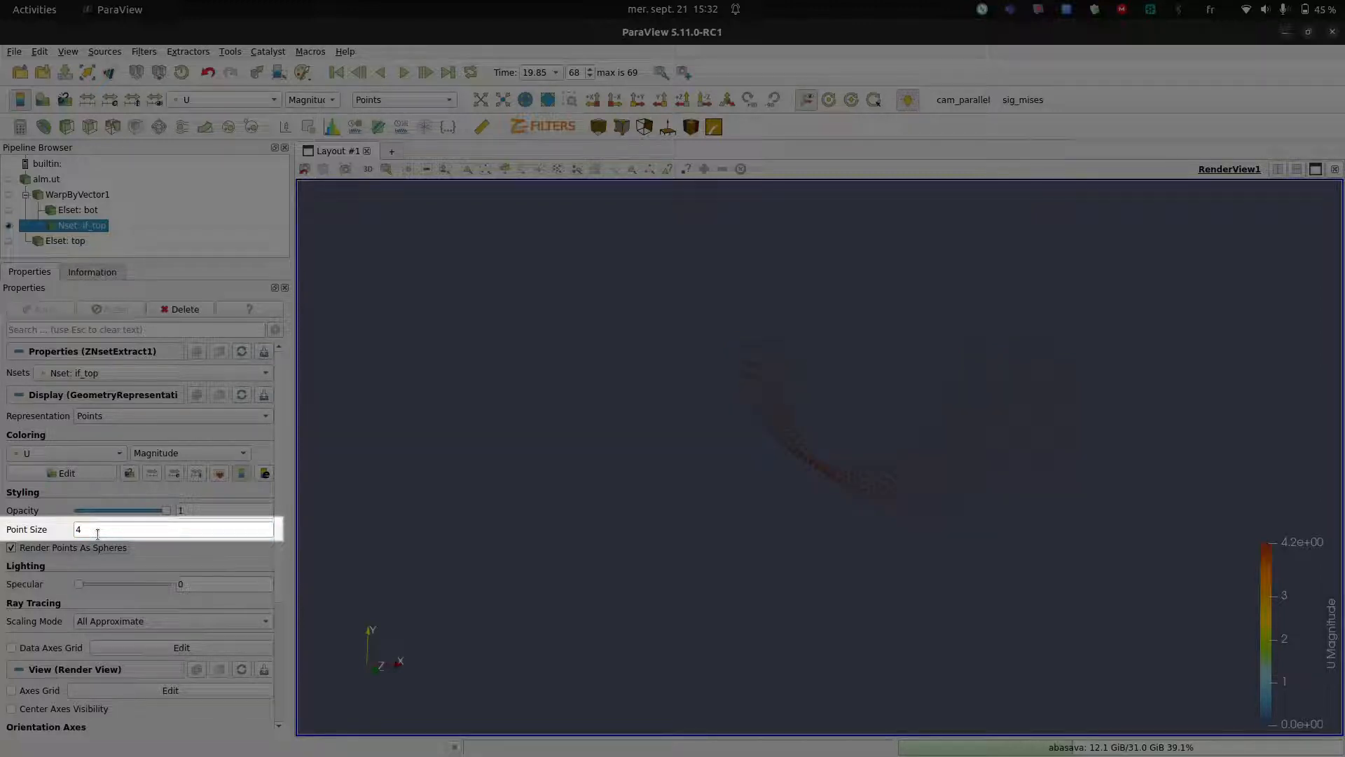
pyautogui.doubleClick(98, 534)
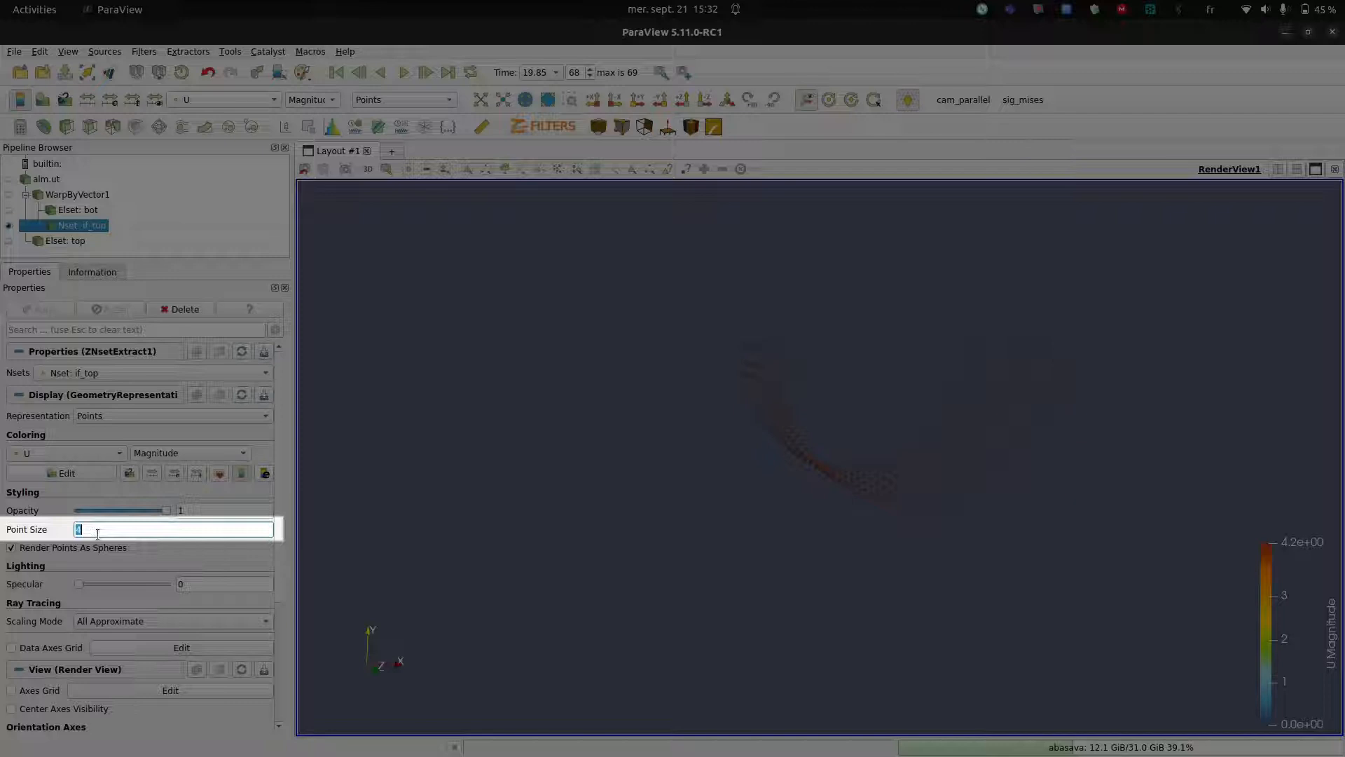
pyautogui.write('20')
pyautogui.press('Return')
pyautogui.moveTo(509, 409); pyautogui.dragTo(637, 396)
# Set the point size of the if_top node set to 8
pyautogui.doubleClick(109, 529)
pyautogui.write('8')
pyautogui.press('Return')
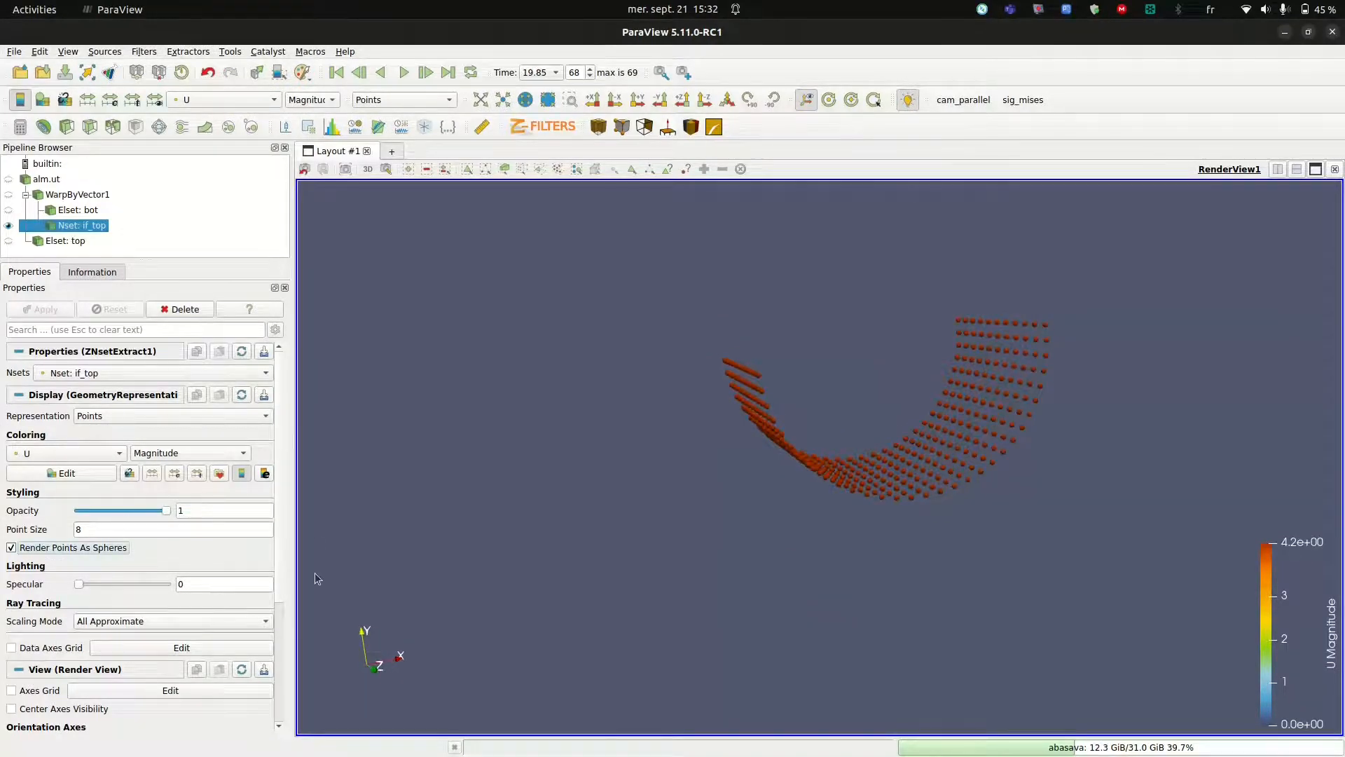
pyautogui.moveTo(569, 489); pyautogui.dragTo(624, 505)
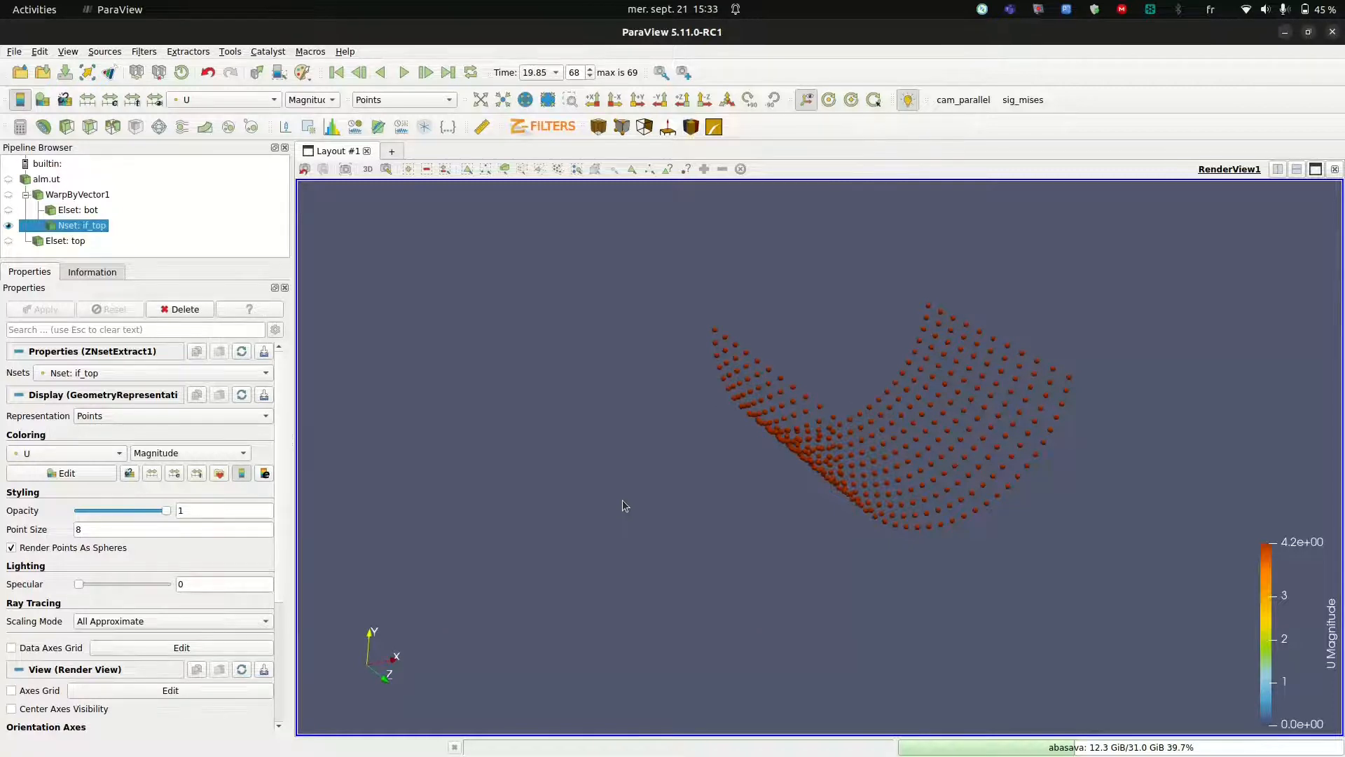
# Return to the first time step and color the if_top node set by sig, followed by eto
pyautogui.click(335, 73)
pyautogui.moveTo(622, 428); pyautogui.dragTo(626, 397)
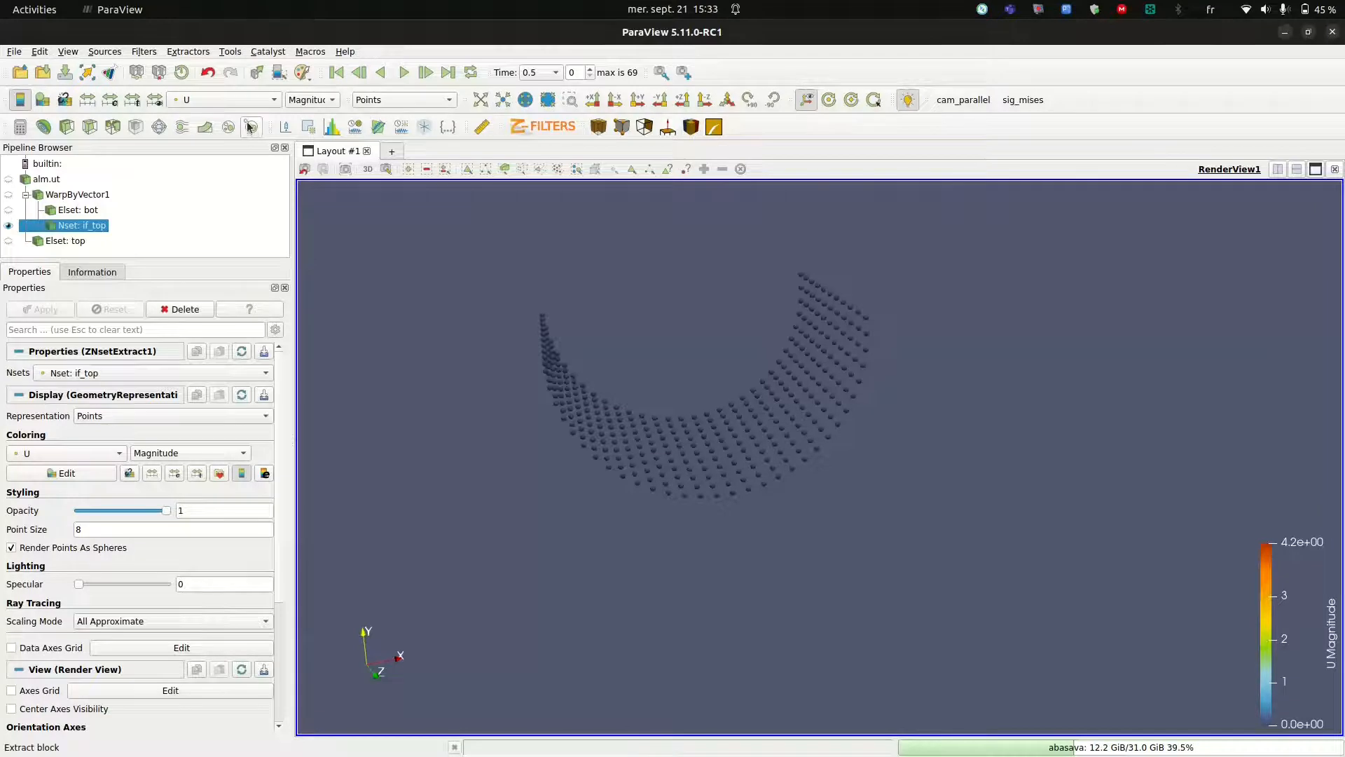
pyautogui.click(265, 103)
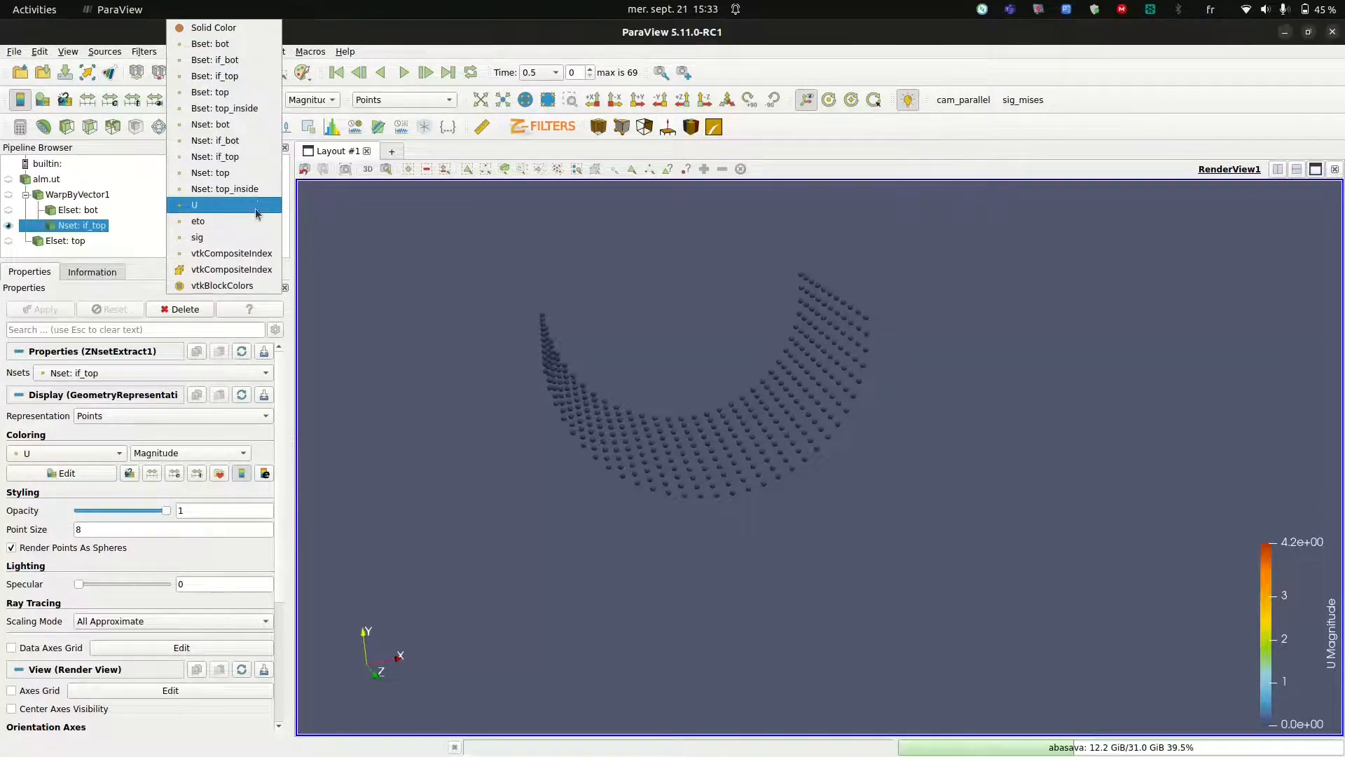
pyautogui.click(249, 239)
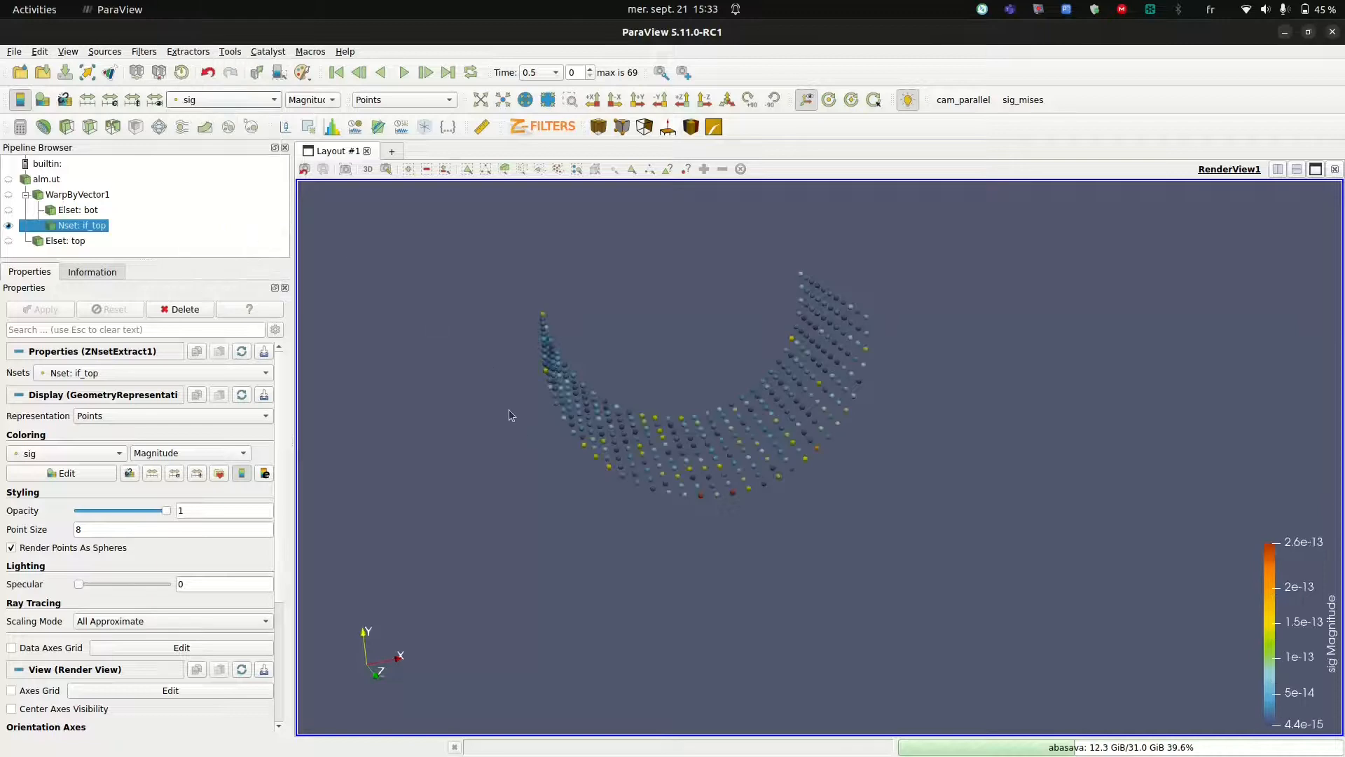
pyautogui.click(248, 100)
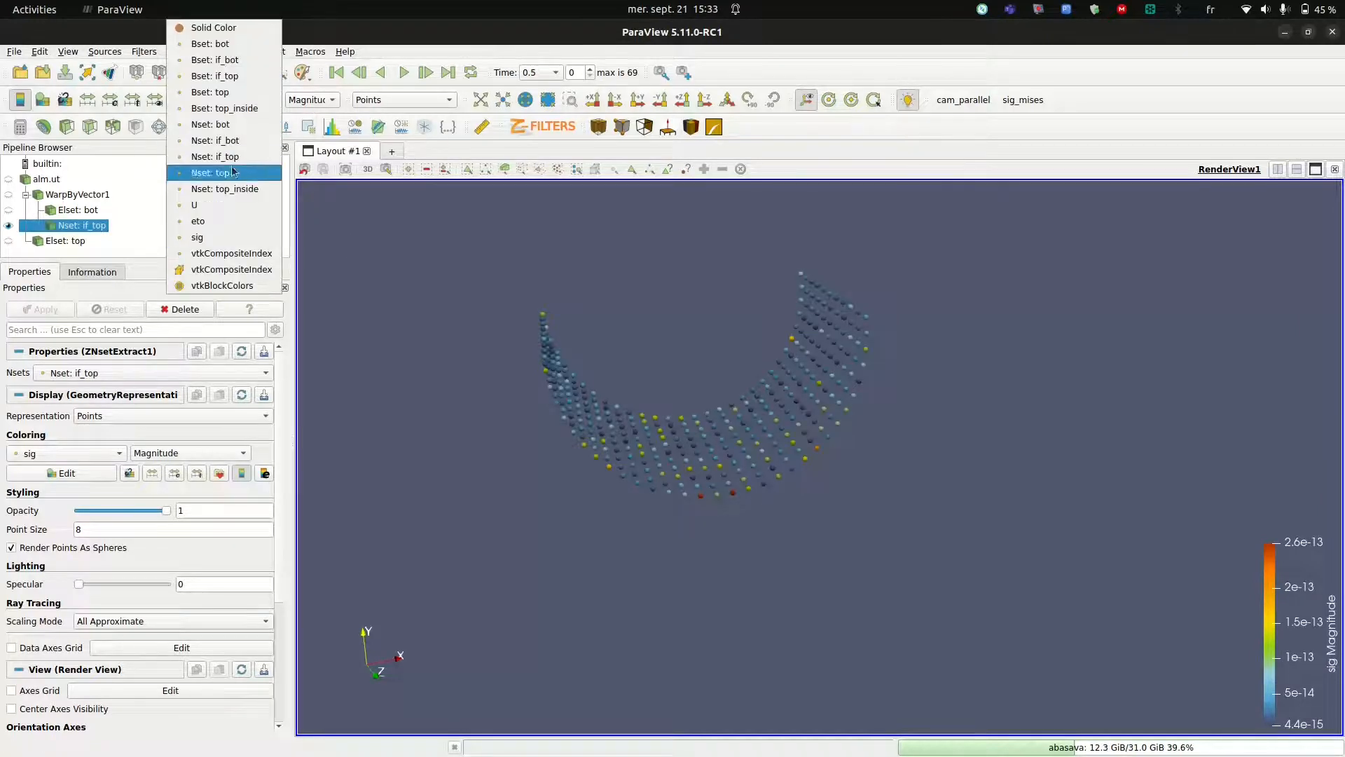
pyautogui.press('Escape')
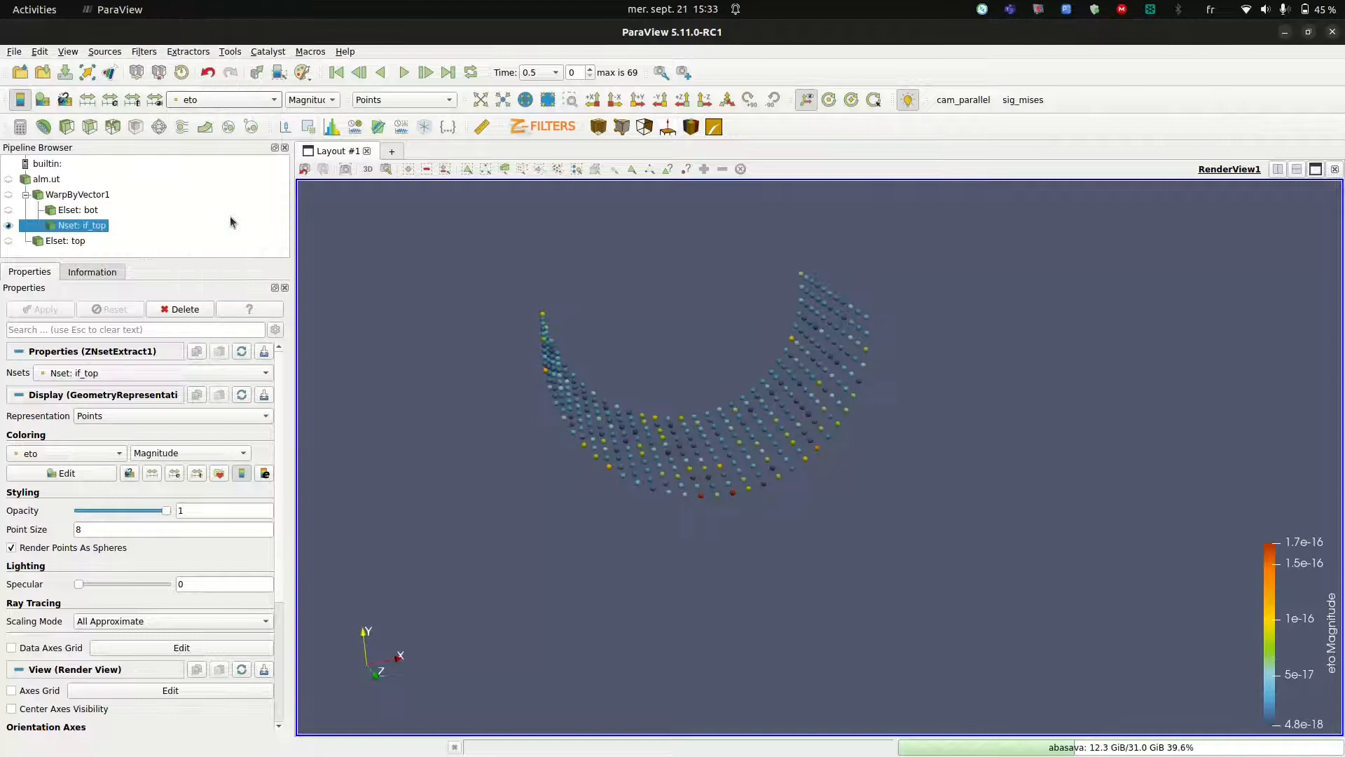
# Color the if_top node set by the X component of U
pyautogui.click(241, 101)
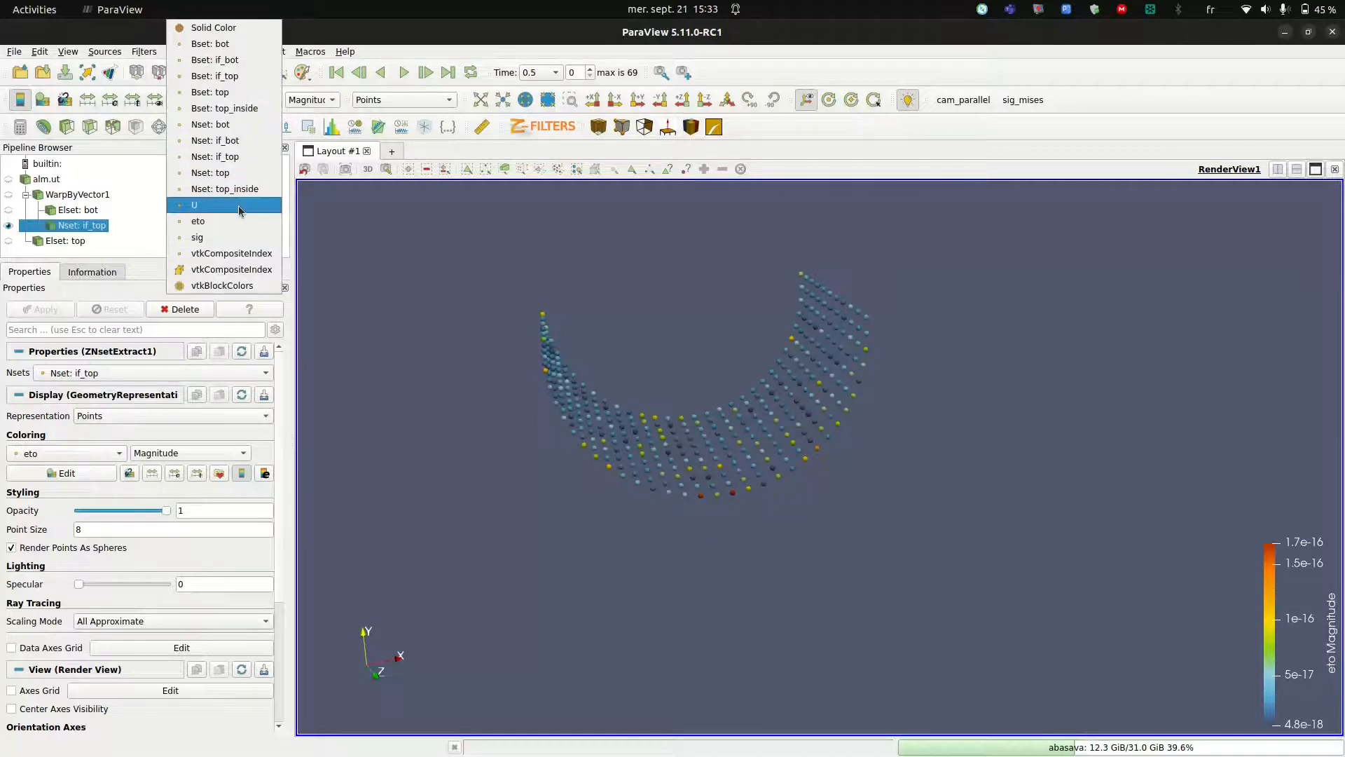
pyautogui.click(238, 204)
pyautogui.click(314, 99)
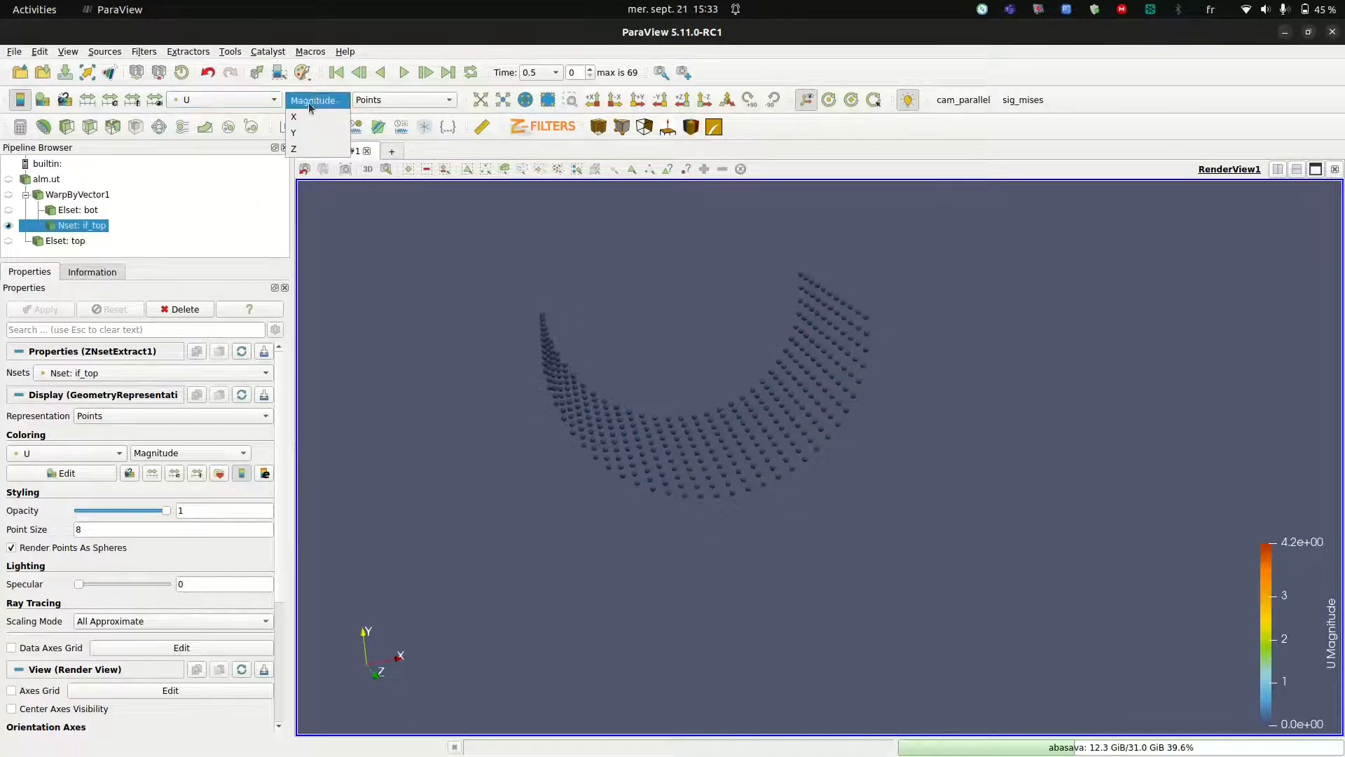
pyautogui.click(310, 128)
pyautogui.click(317, 99)
pyautogui.click(318, 85)
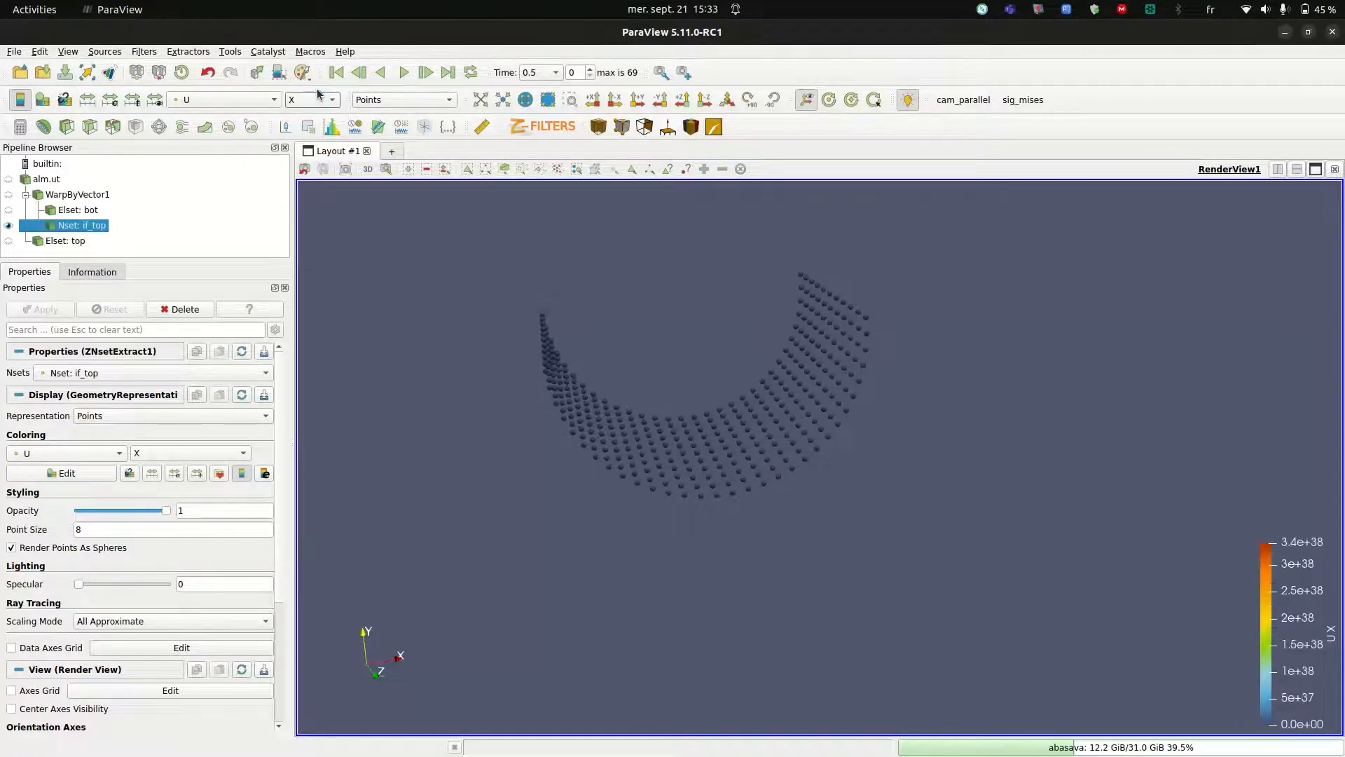
# Color the if_top node set by sig, trying component YY before choosing YZ, and play the animation
pyautogui.click(210, 99)
pyautogui.click(228, 238)
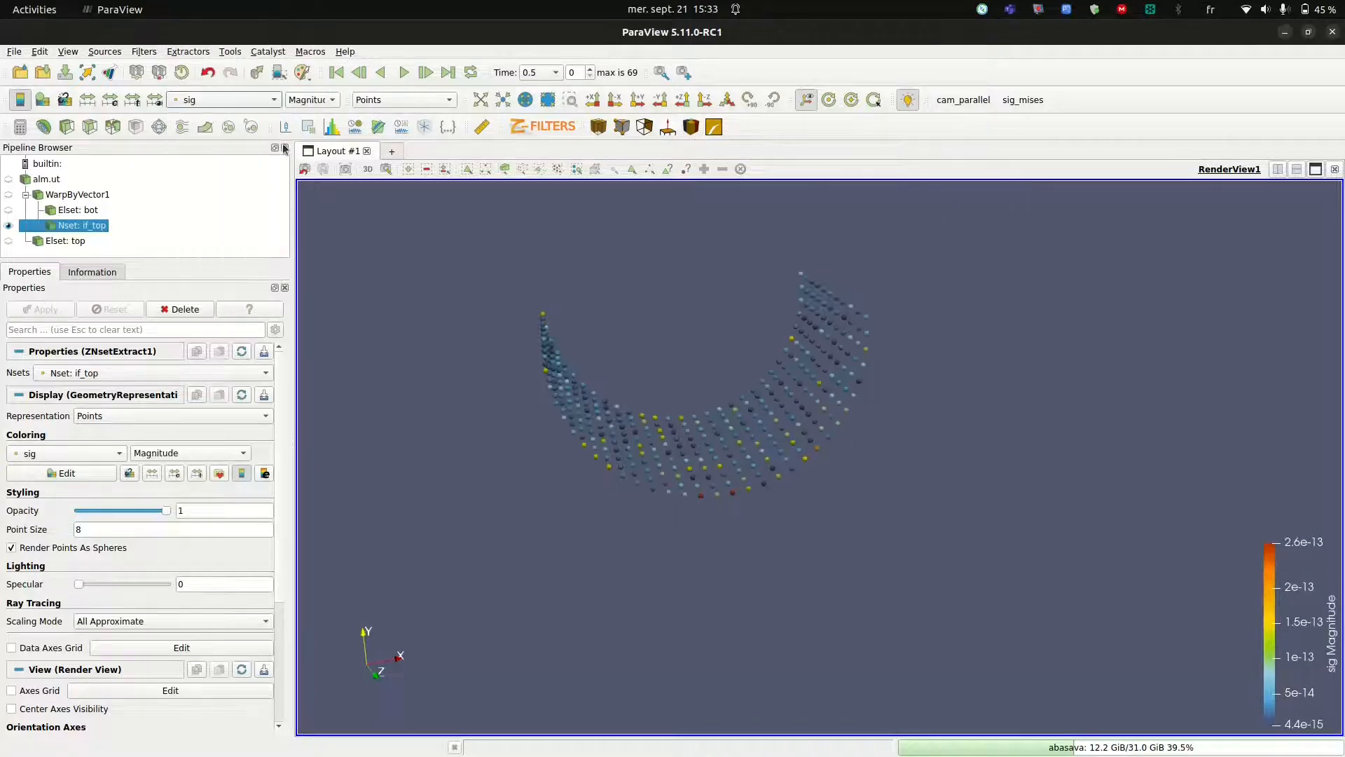
pyautogui.click(320, 101)
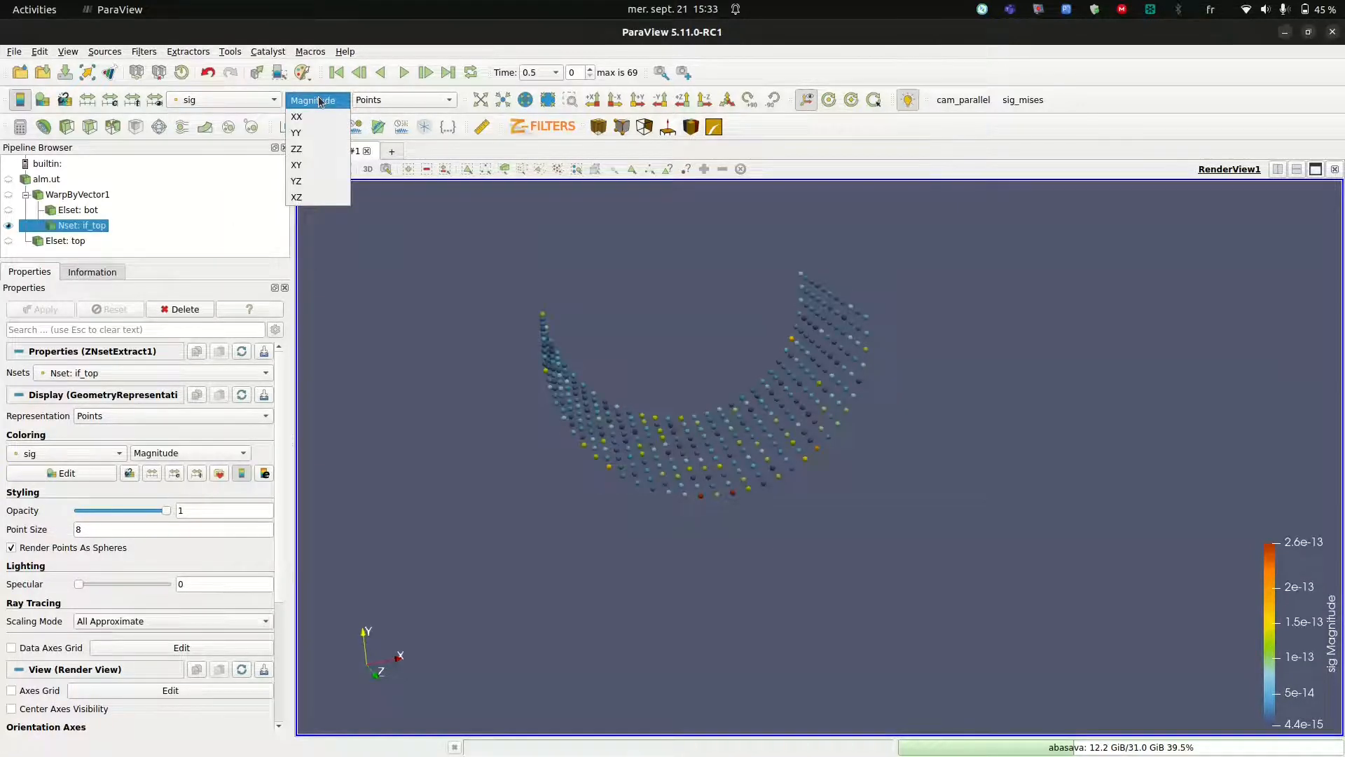
pyautogui.click(316, 132)
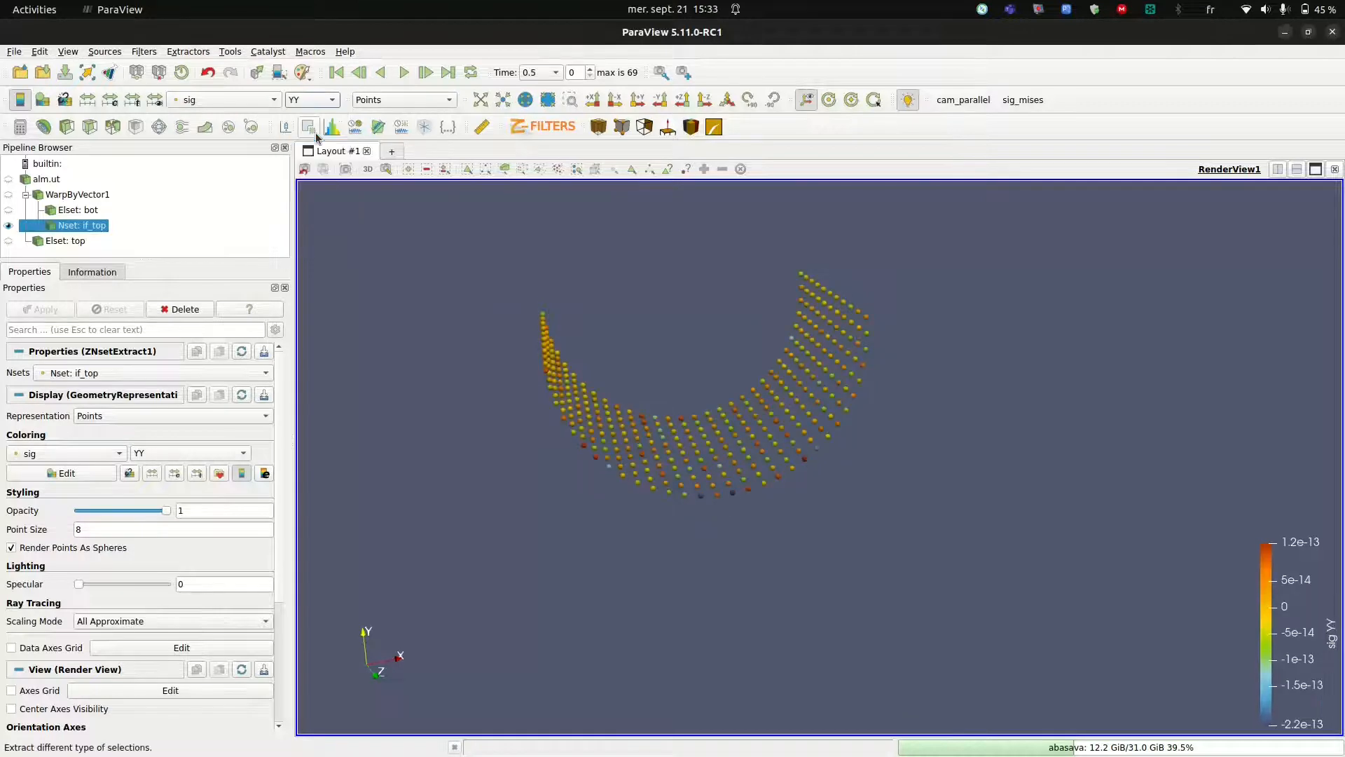
pyautogui.click(313, 98)
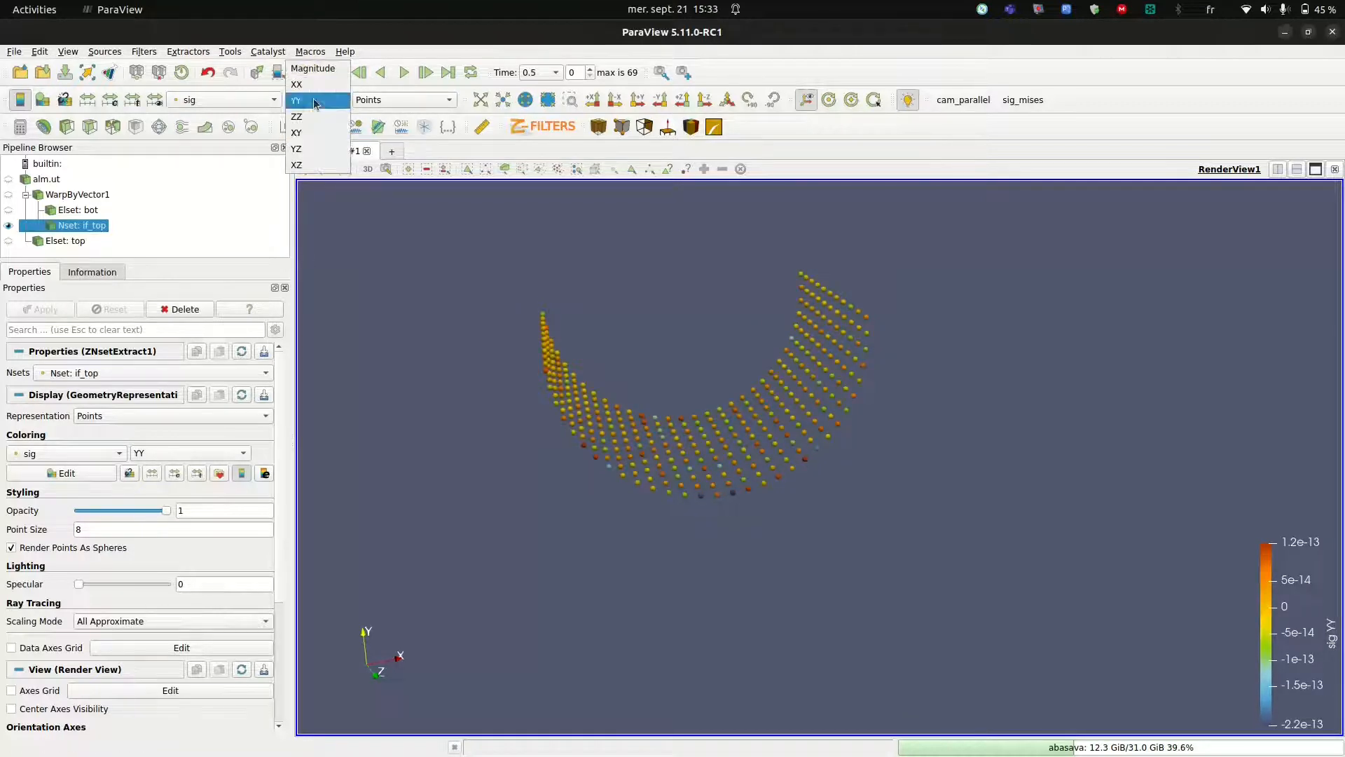
pyautogui.click(313, 147)
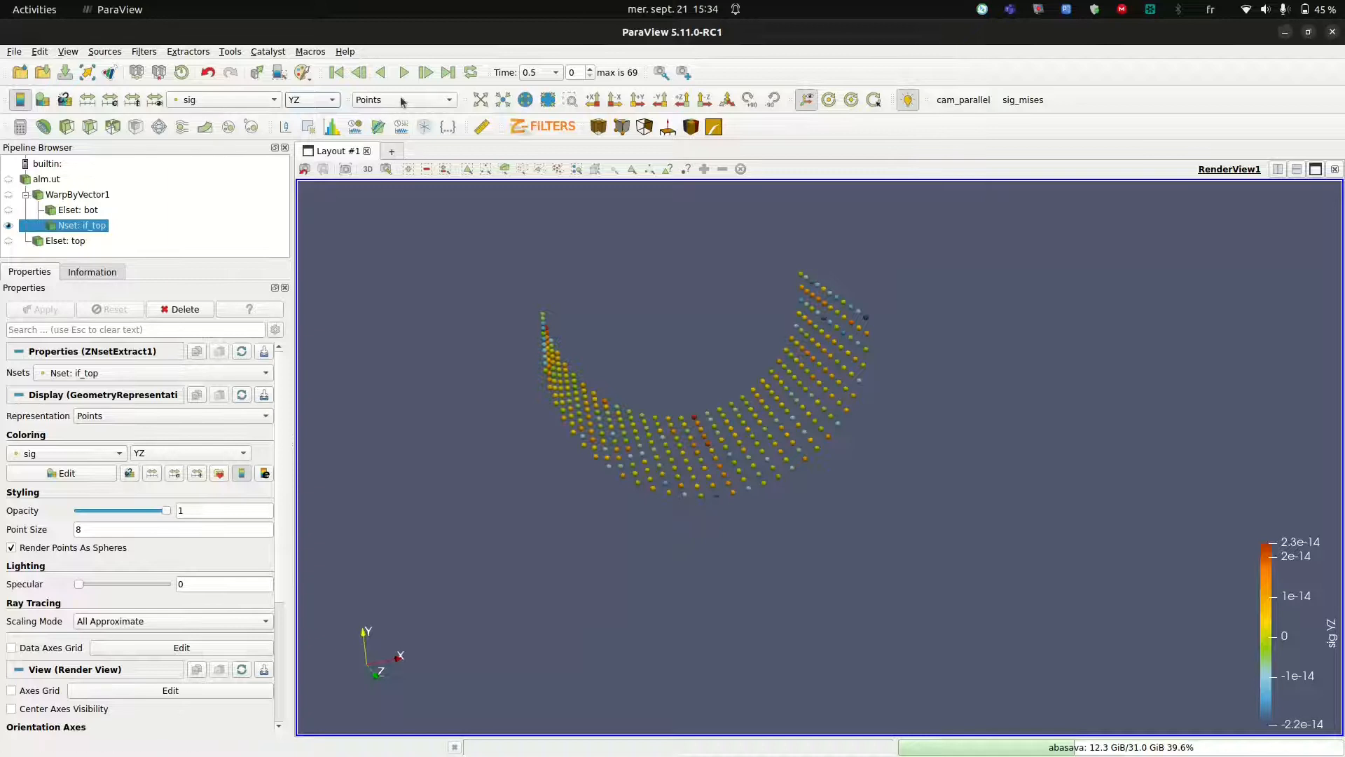
pyautogui.click(404, 72)
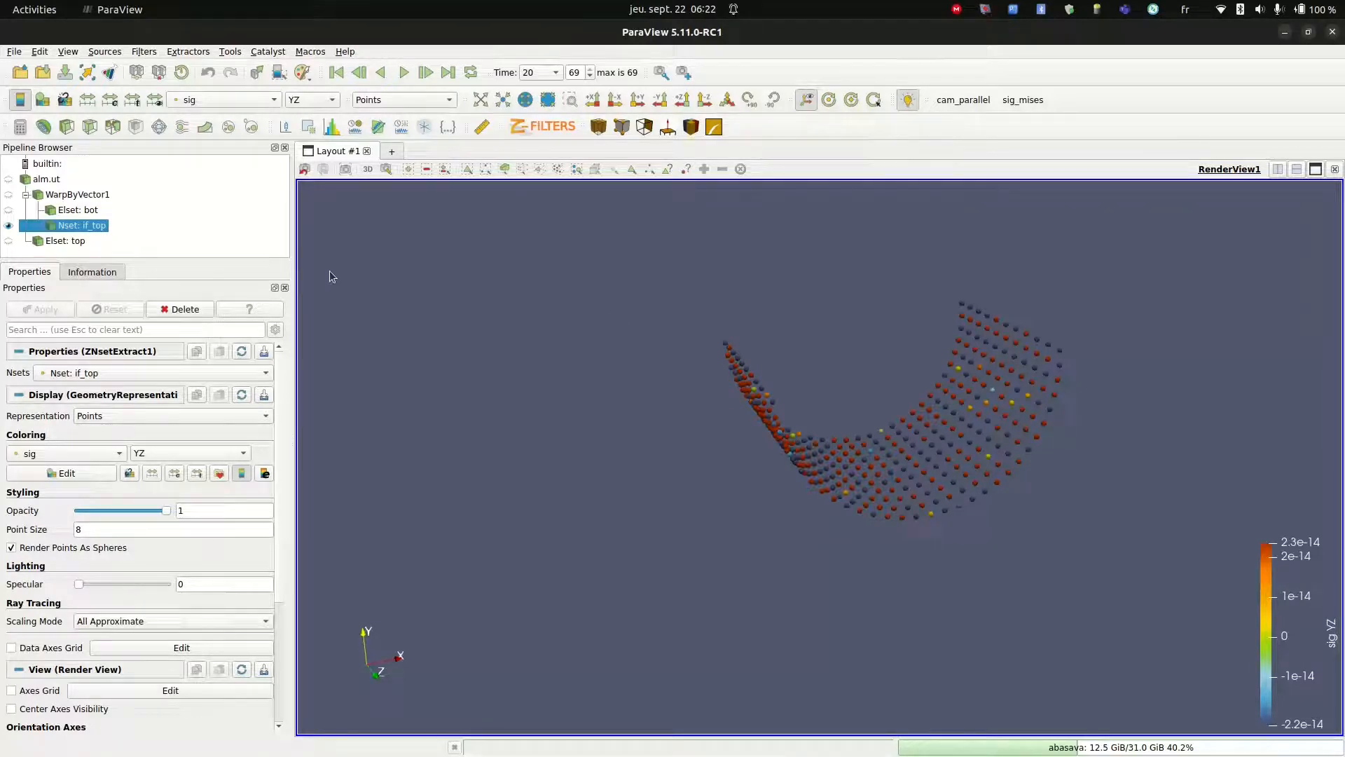
# Delete the Nset: if_top extraction from the pipeline
pyautogui.click(183, 309)
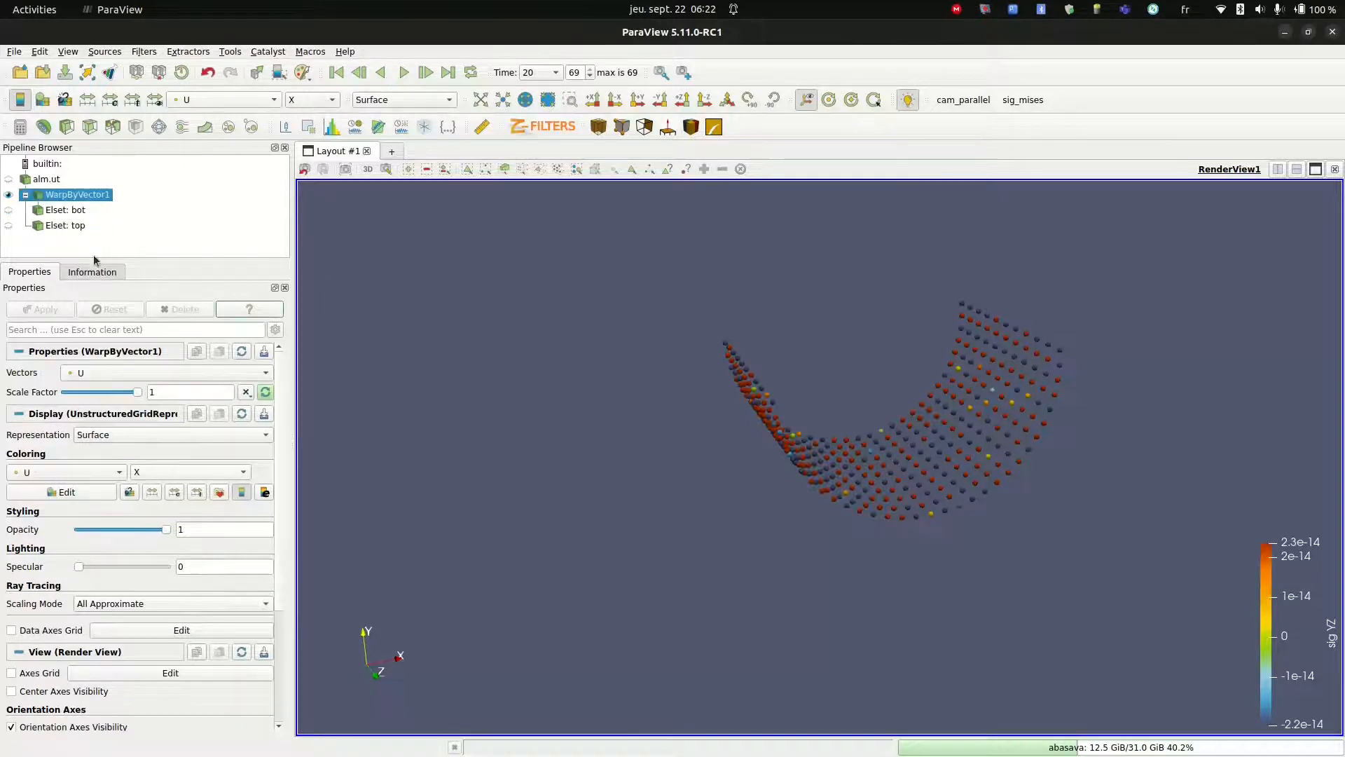
# Try to extract Bset: if_bot from the warped model with the node set extraction filter
pyautogui.click(622, 134)
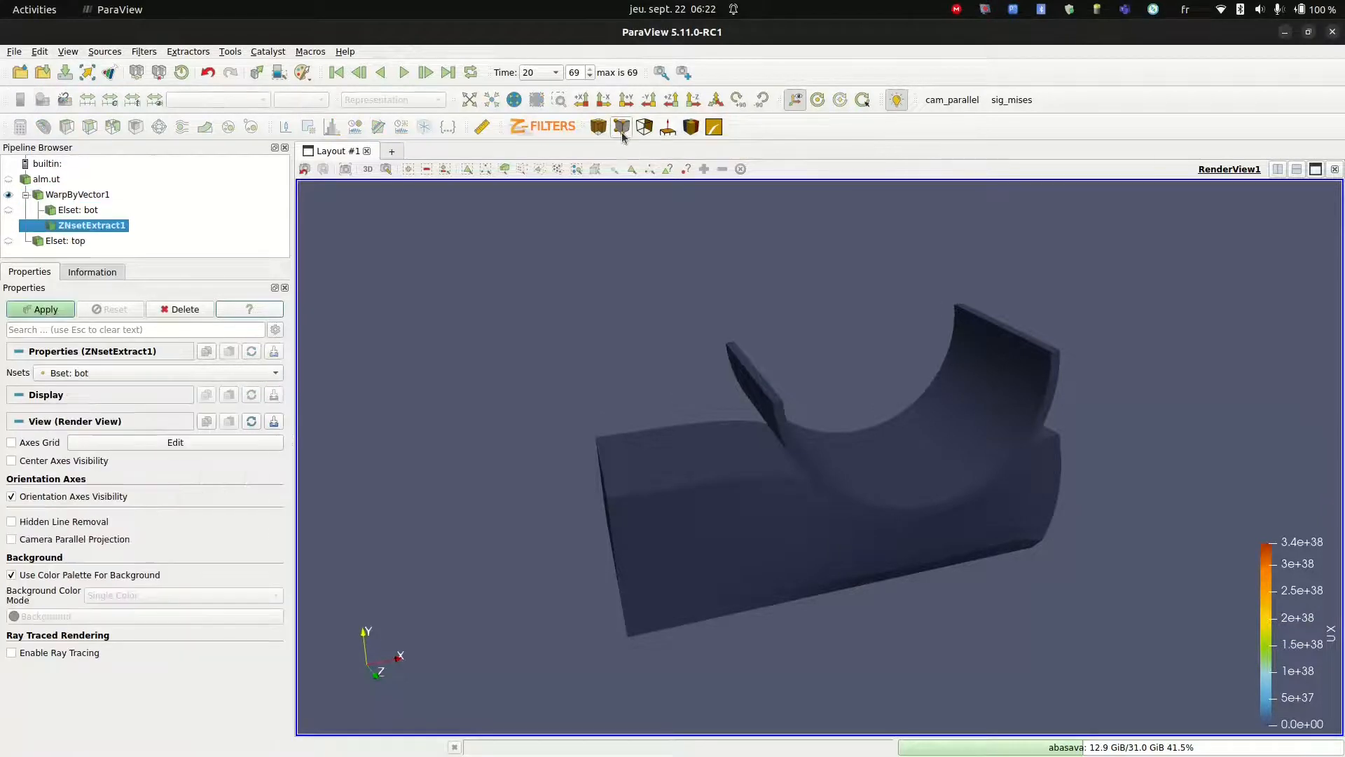
pyautogui.click(217, 373)
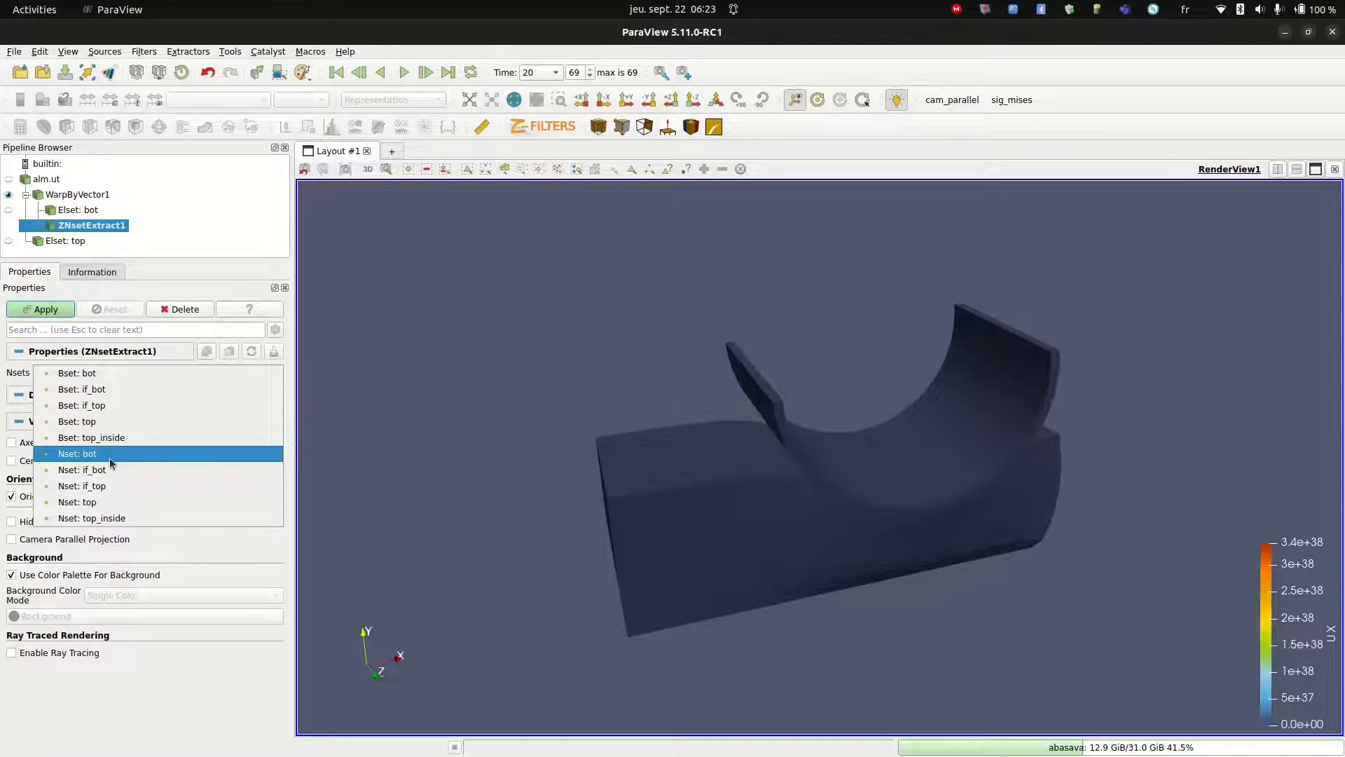
pyautogui.click(622, 129)
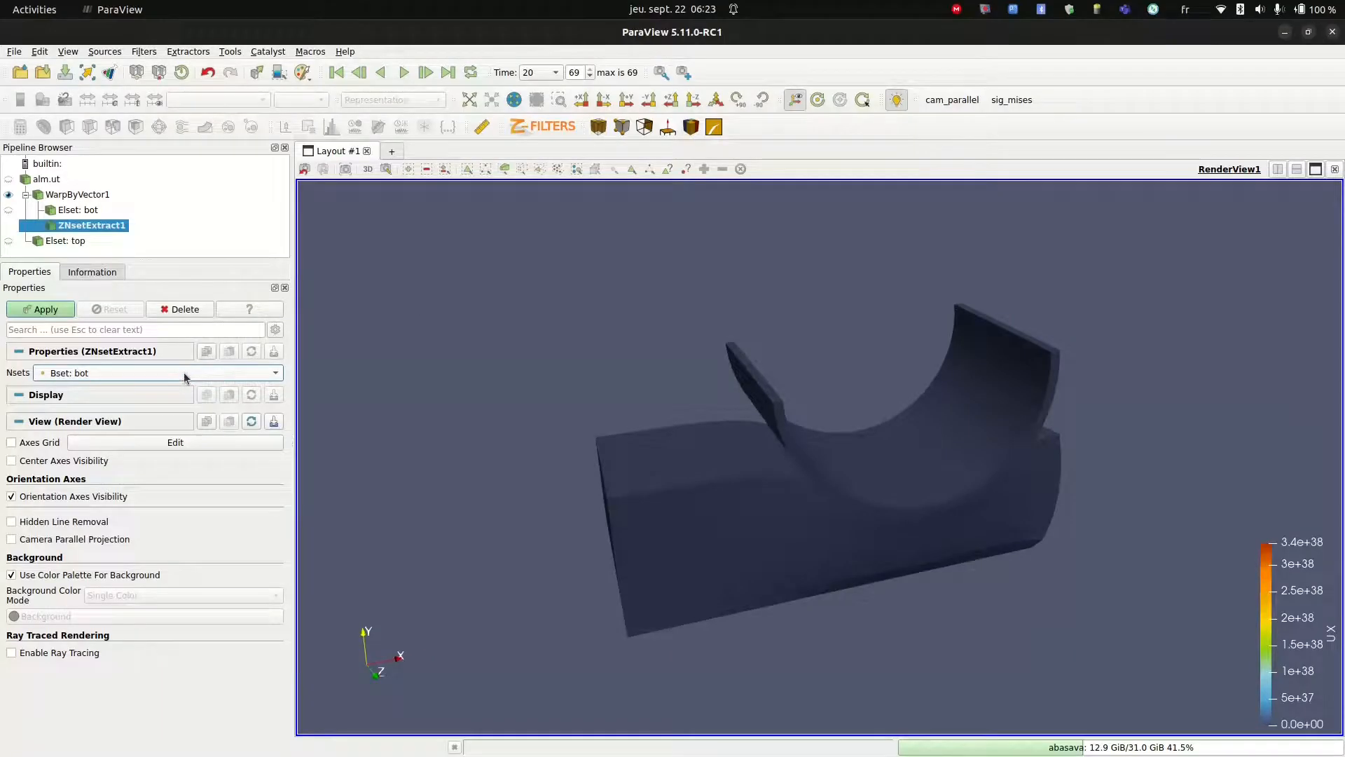
pyautogui.click(183, 372)
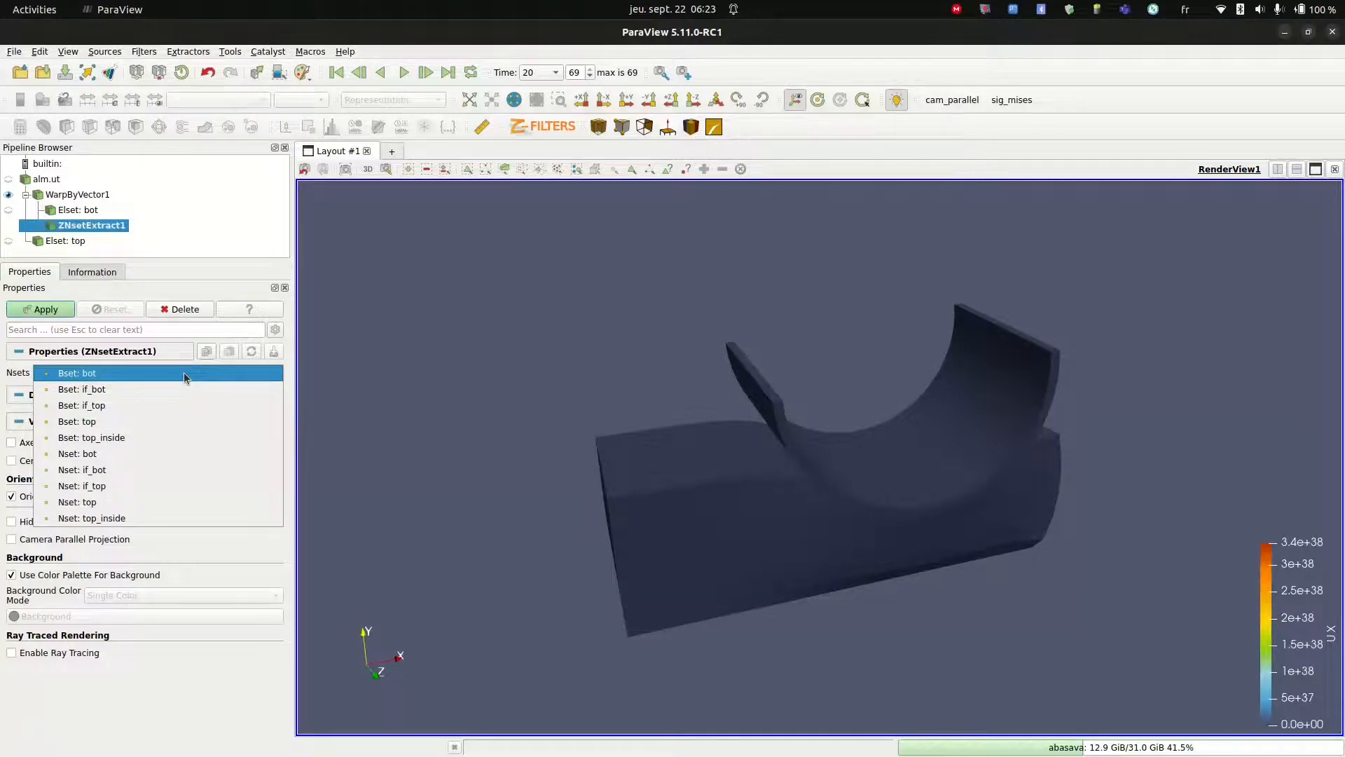
pyautogui.click(143, 390)
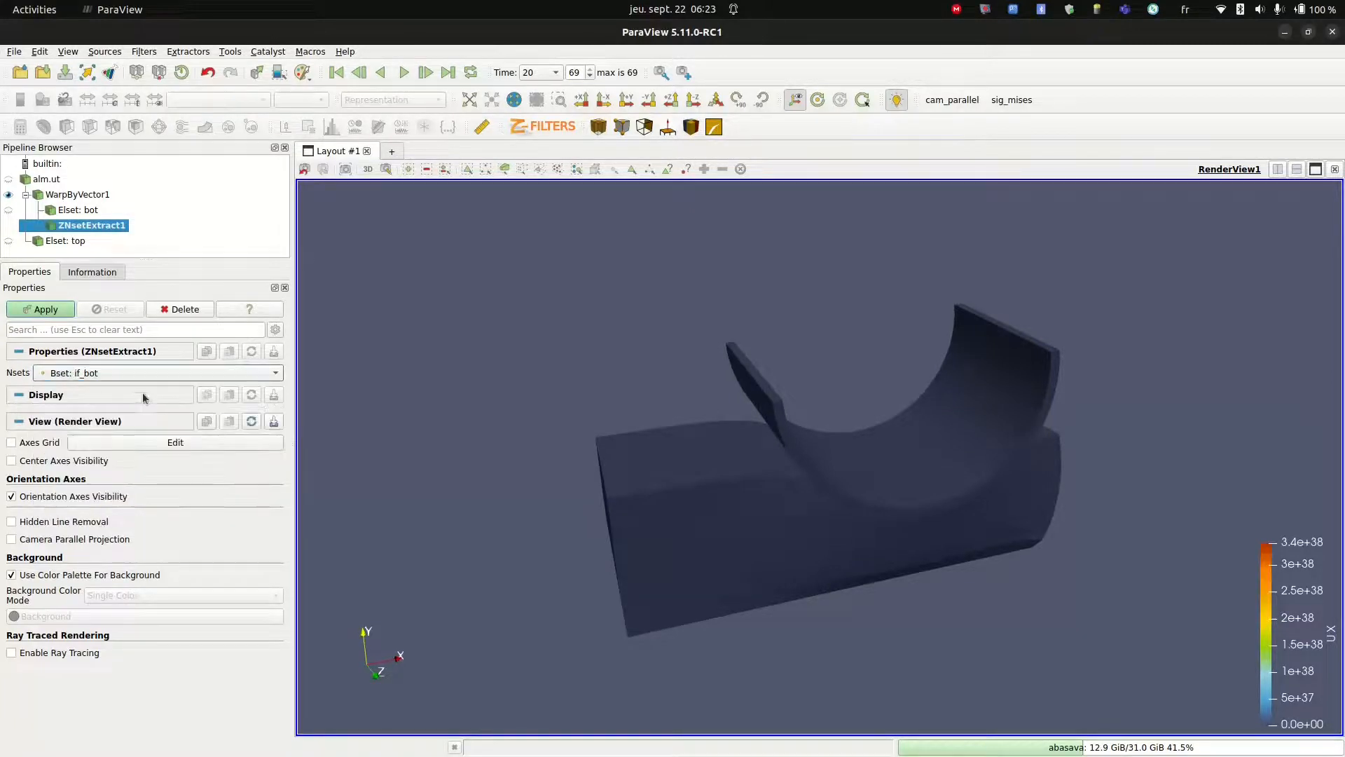
pyautogui.click(37, 309)
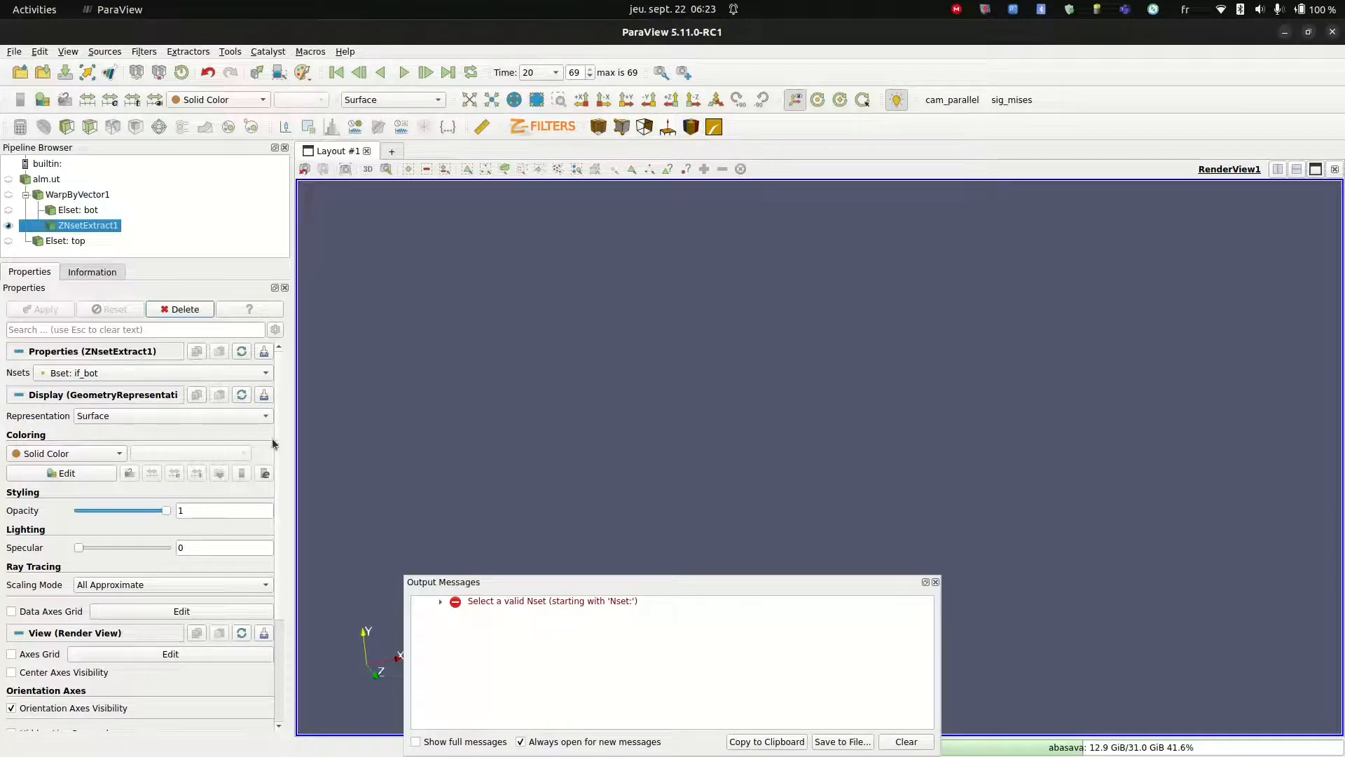
pyautogui.moveTo(605, 588); pyautogui.dragTo(606, 380)
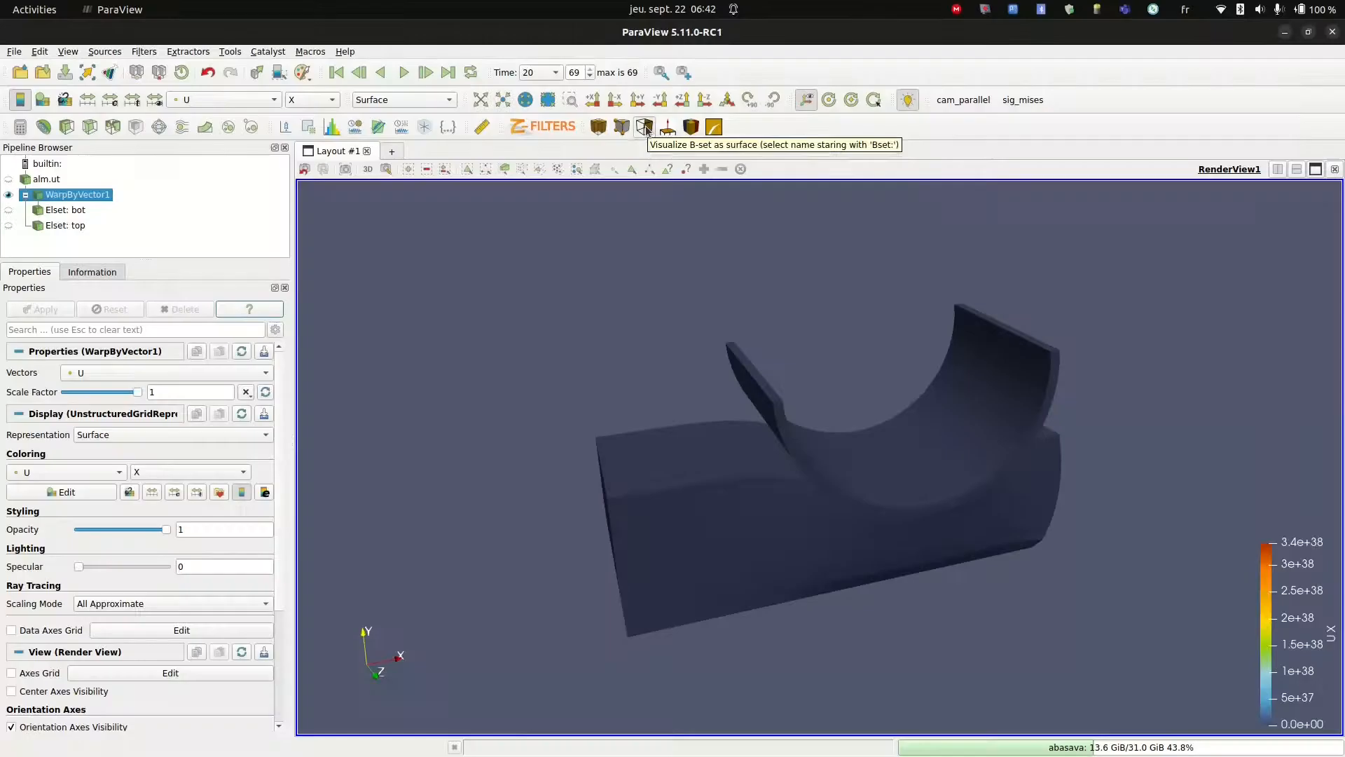
# Extract the boundary set Bset: if_bot from WarpByVector1 as a surface with the B-set filter
pyautogui.click(645, 128)
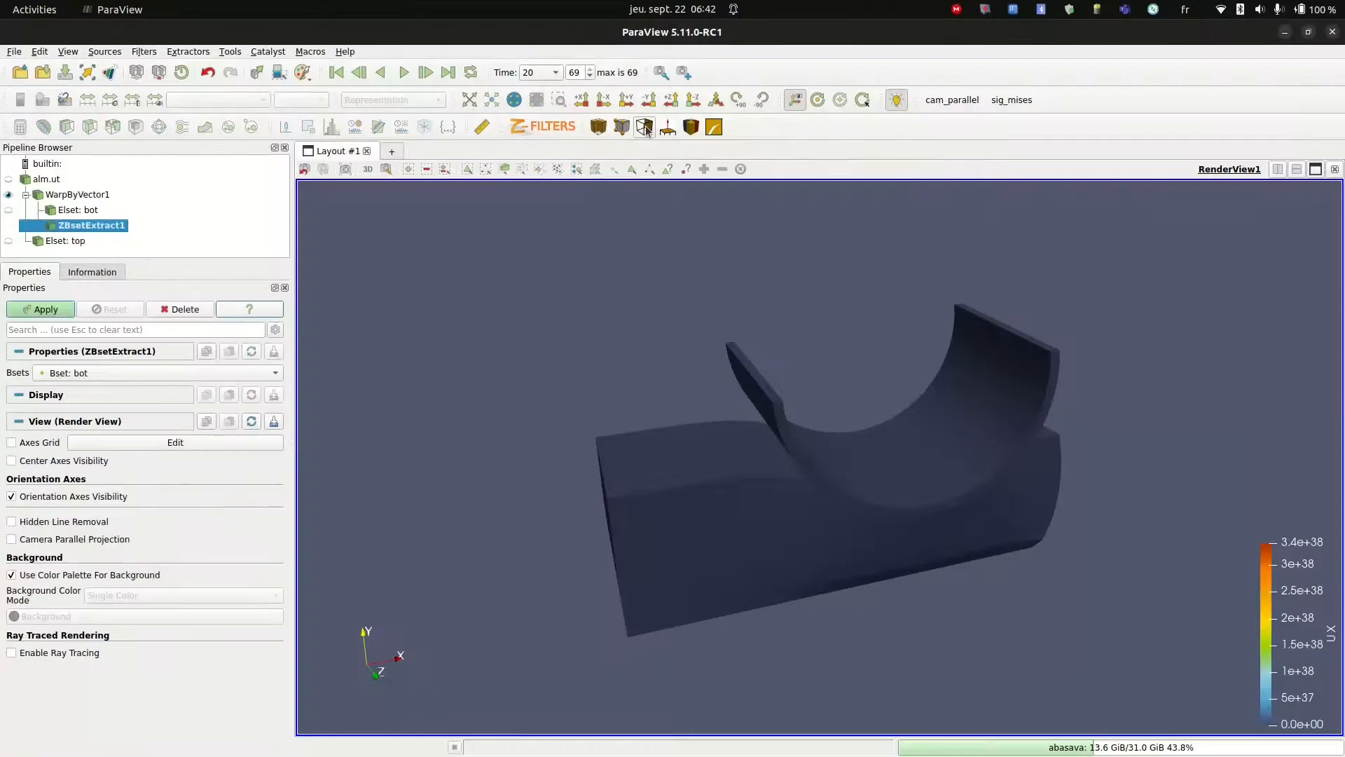
pyautogui.click(123, 371)
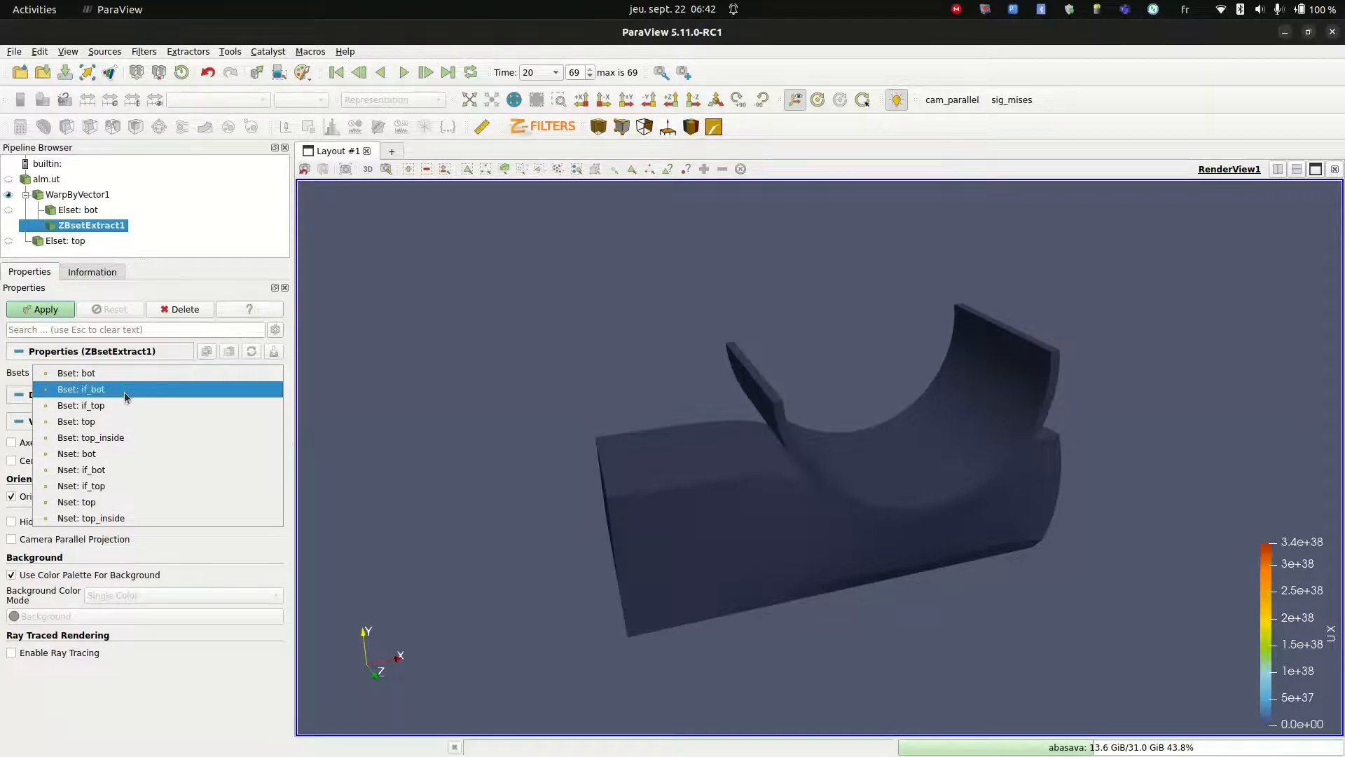
pyautogui.click(124, 390)
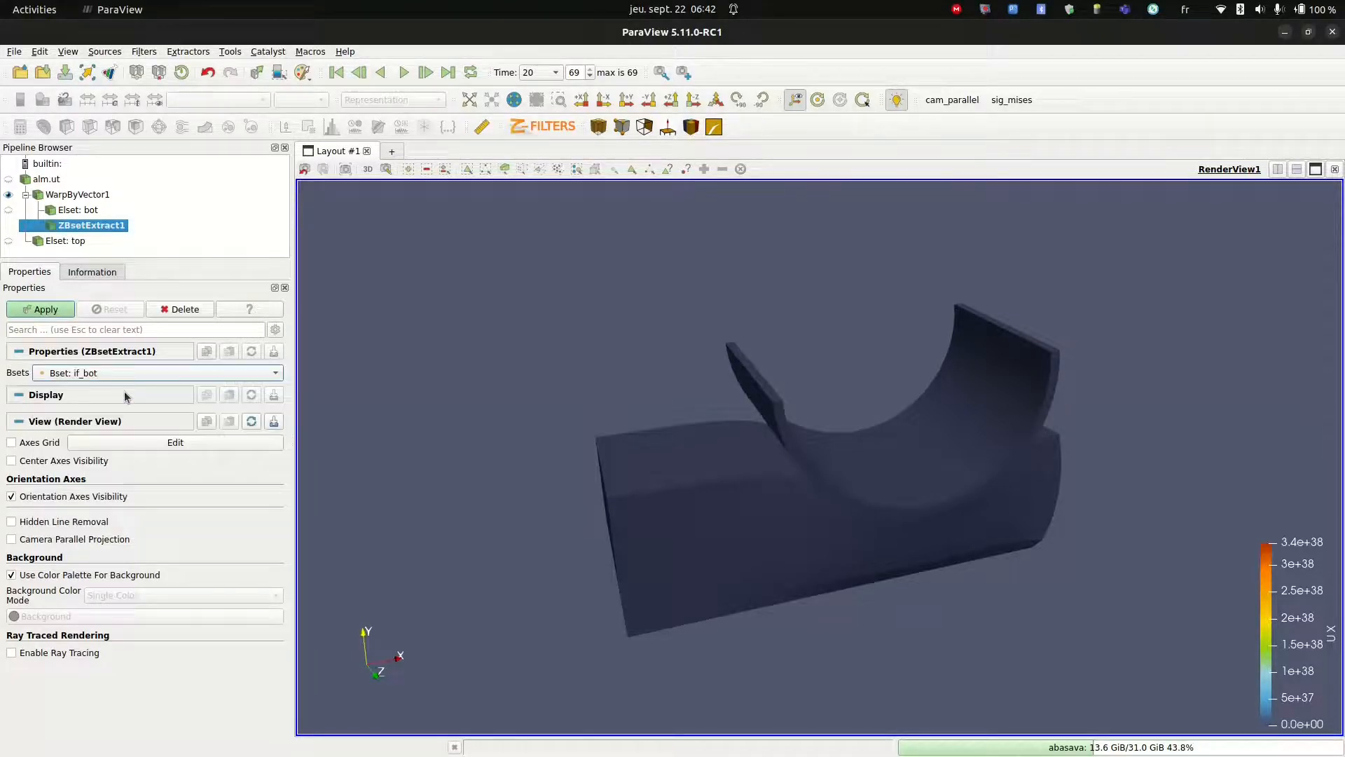
pyautogui.click(45, 310)
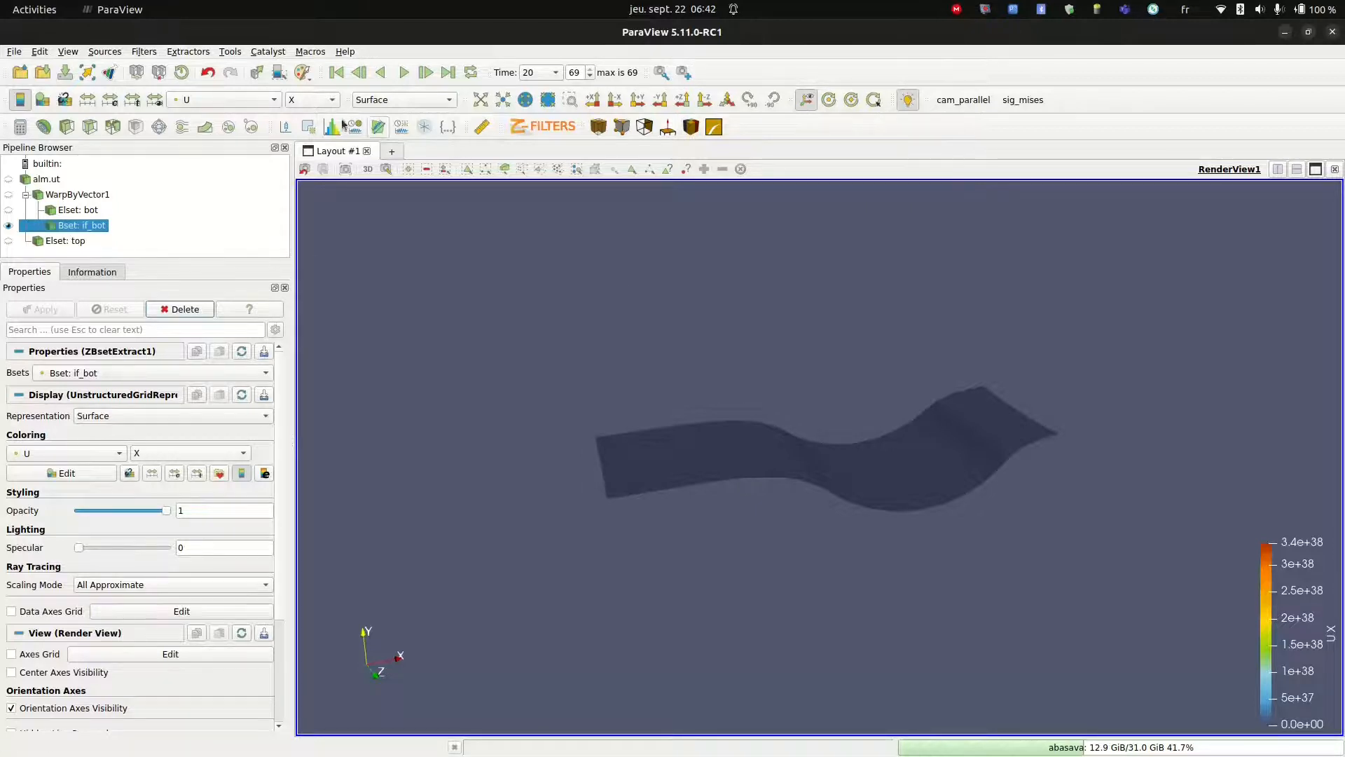
# Color the if_bot boundary surface by the magnitude of sig
pyautogui.moveTo(644, 410)
pyautogui.mouseDown()
pyautogui.moveTo(691, 427)
pyautogui.moveTo(647, 412)
pyautogui.mouseUp()
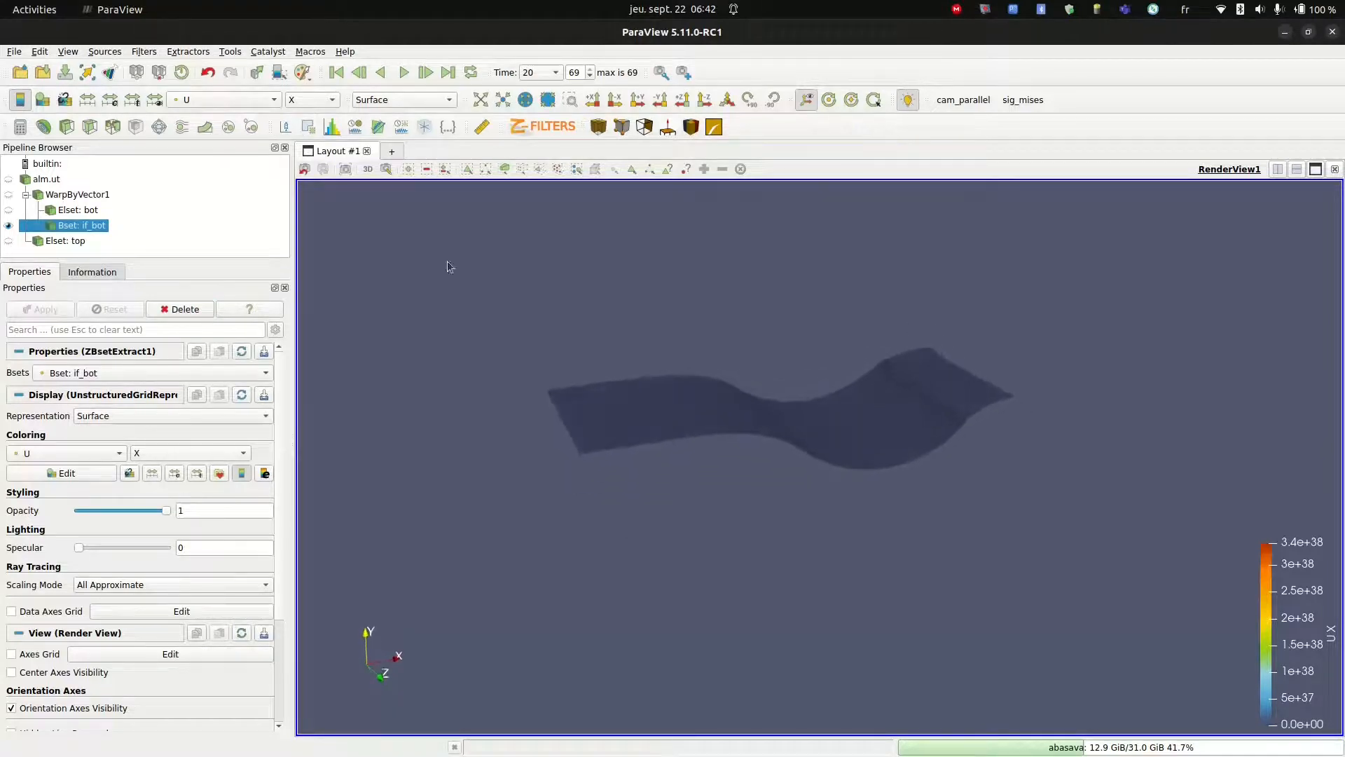
pyautogui.click(241, 100)
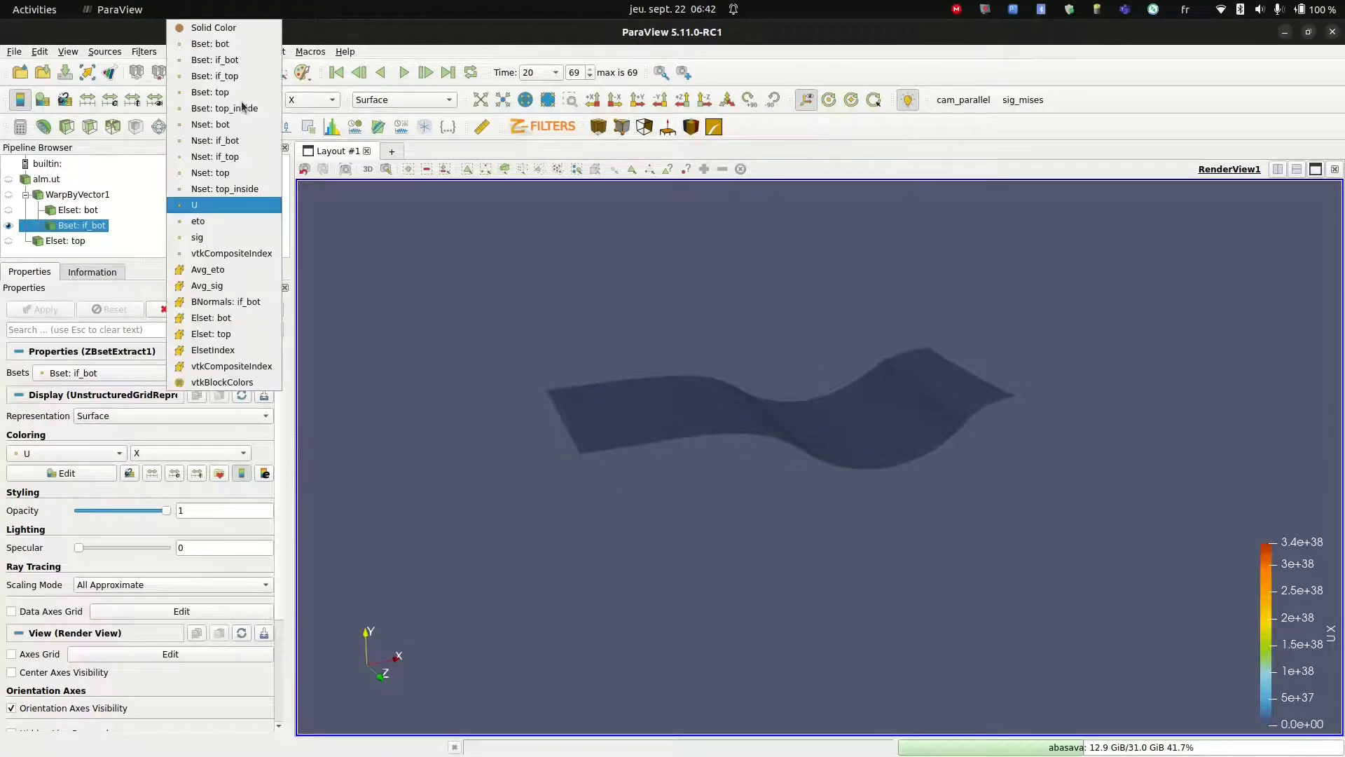
pyautogui.click(203, 236)
pyautogui.moveTo(645, 402)
pyautogui.mouseDown()
pyautogui.moveTo(616, 402)
pyautogui.moveTo(658, 423)
pyautogui.mouseUp()
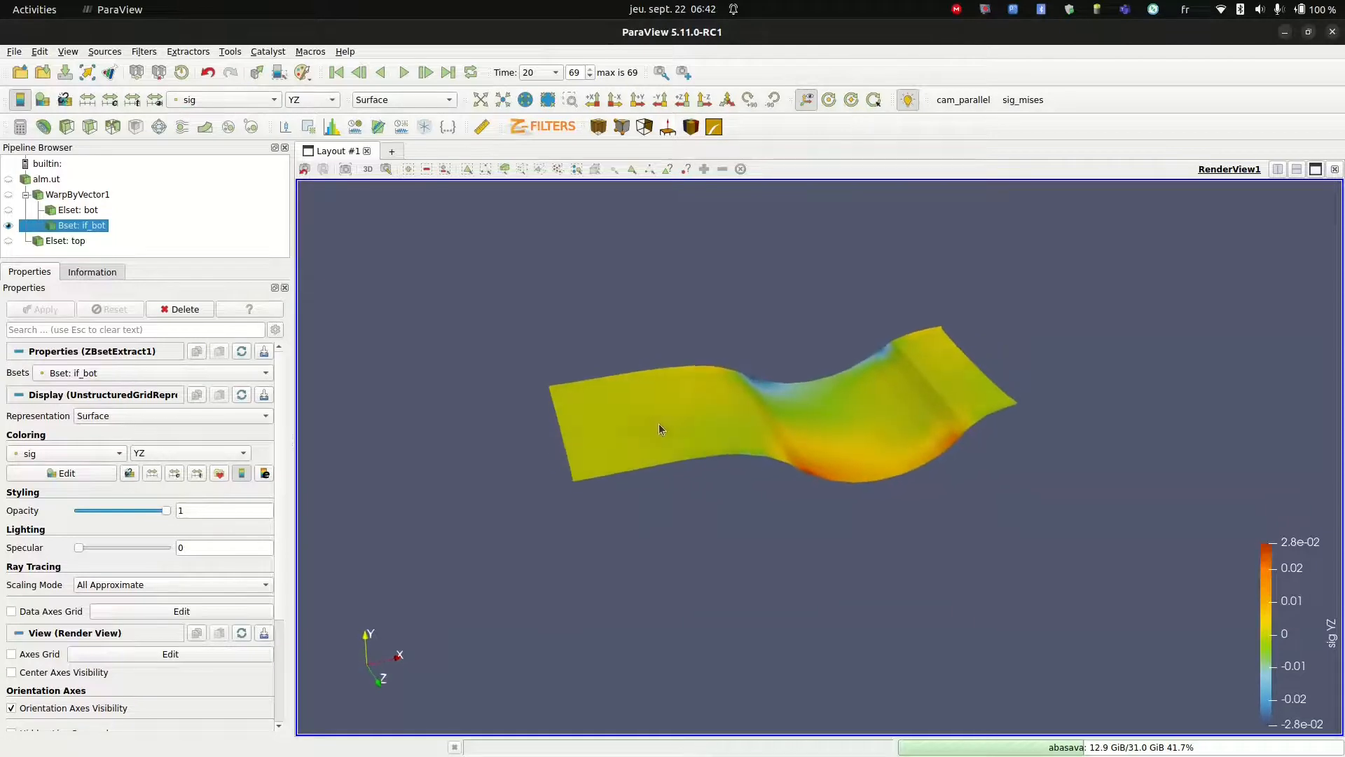
pyautogui.click(310, 100)
pyautogui.click(313, 28)
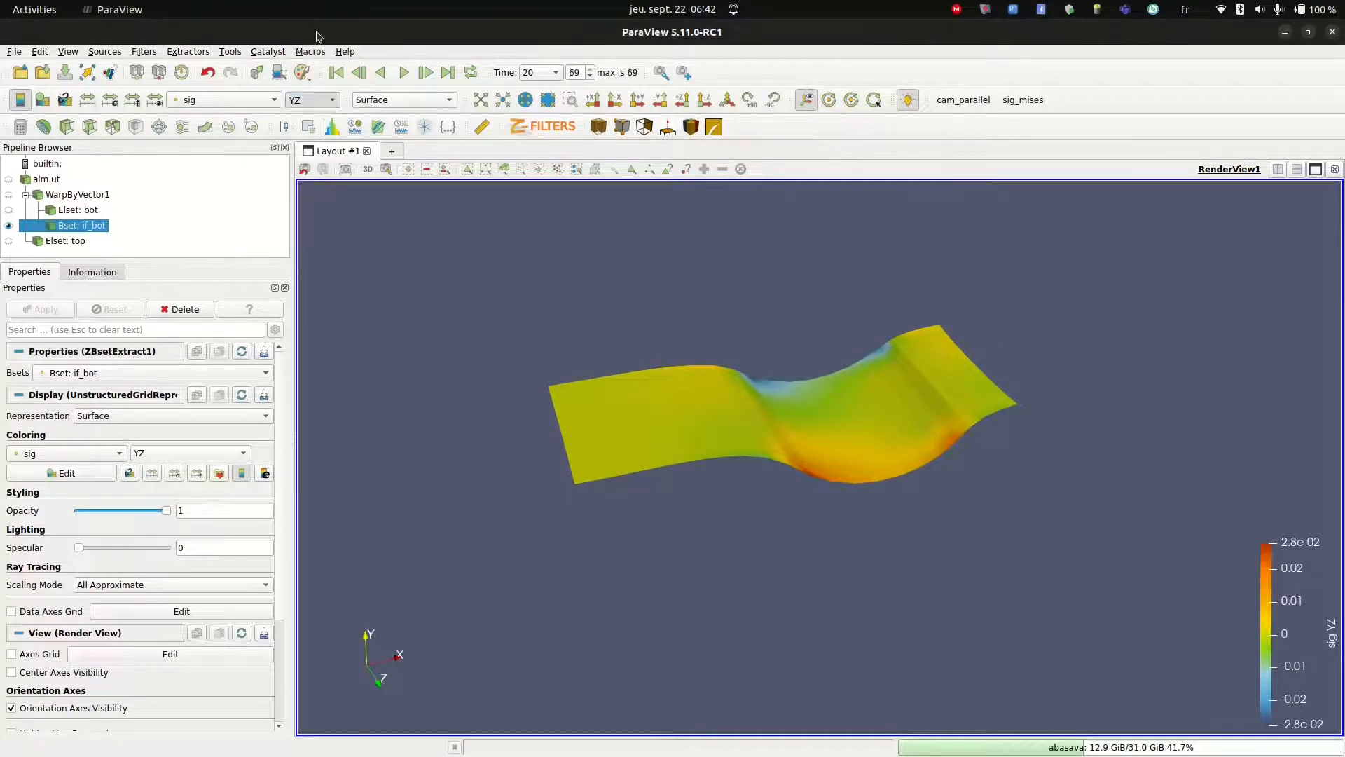
pyautogui.moveTo(620, 367); pyautogui.dragTo(619, 354)
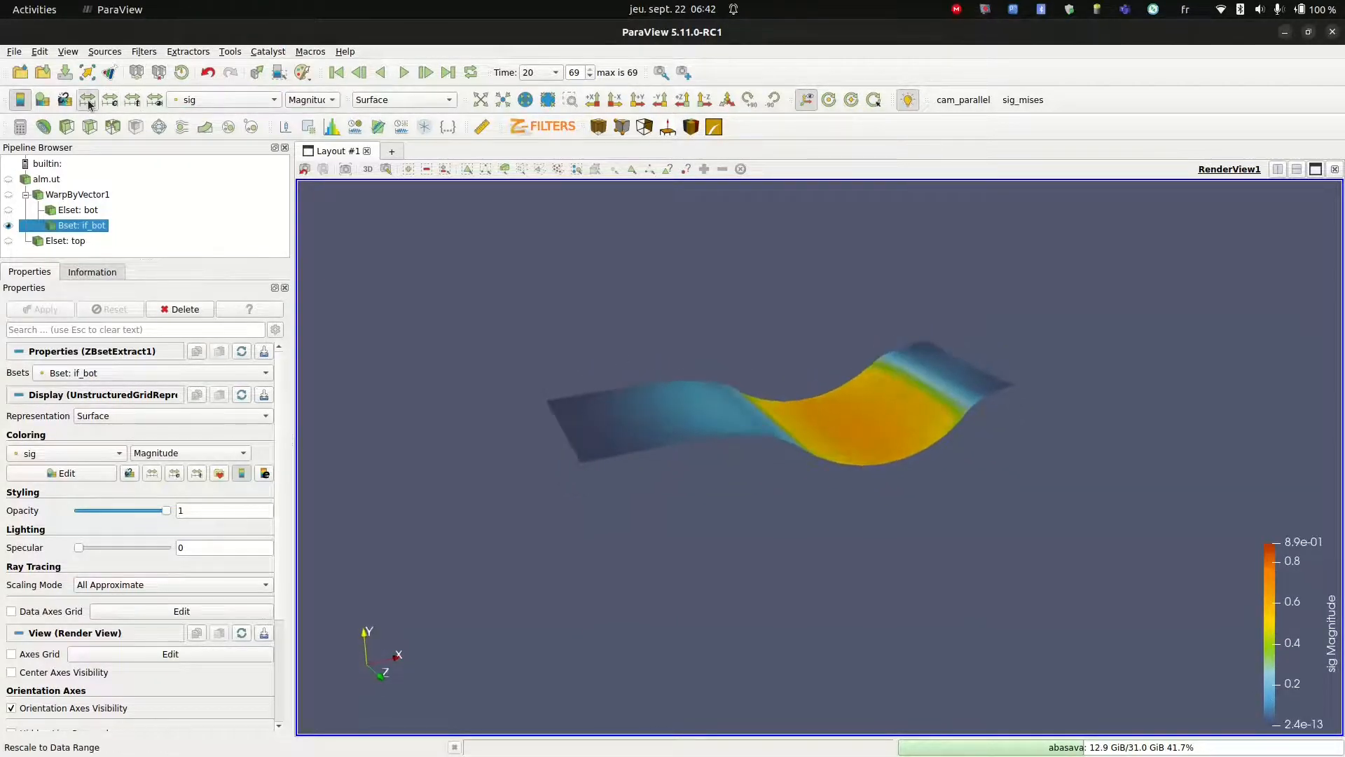
# Replay the animation from the first time step, and show WarpByVector1 together with the if_bot surface
pyautogui.click(341, 72)
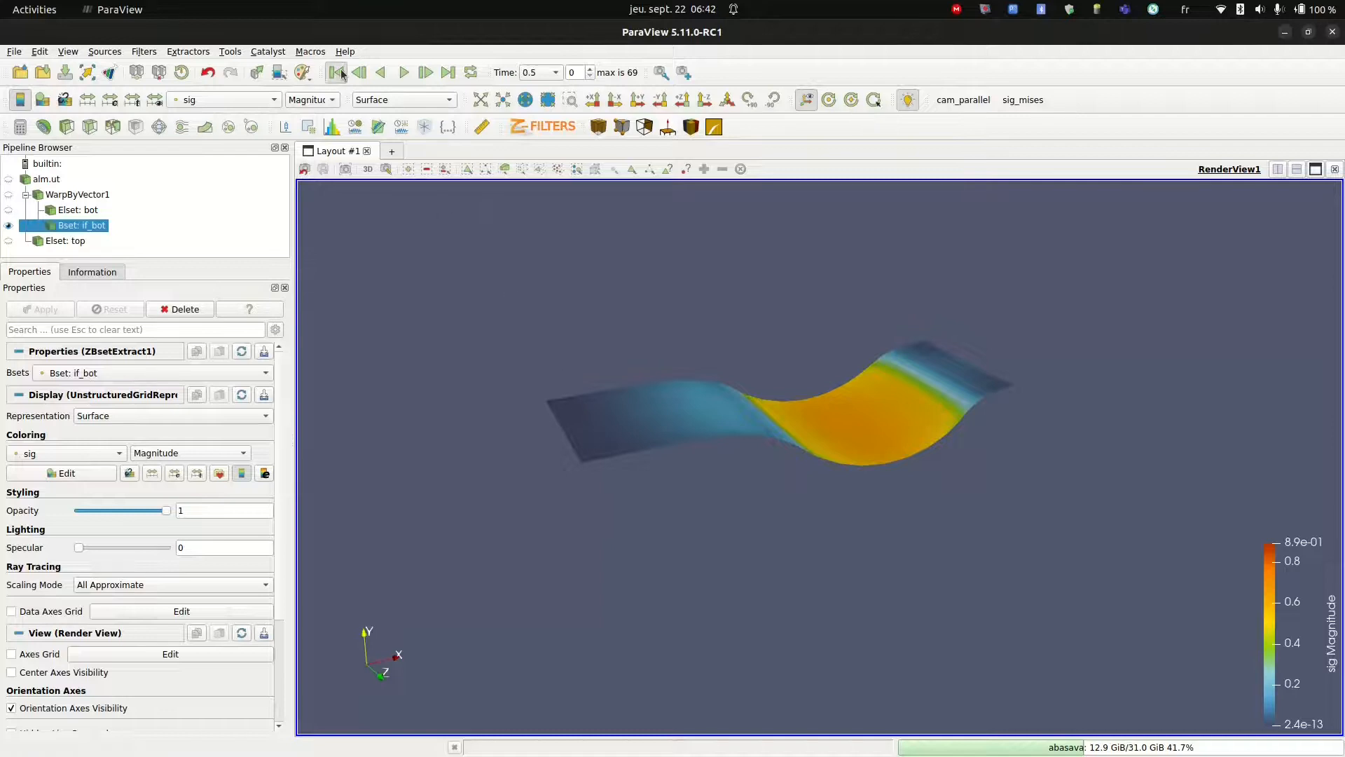
pyautogui.click(404, 72)
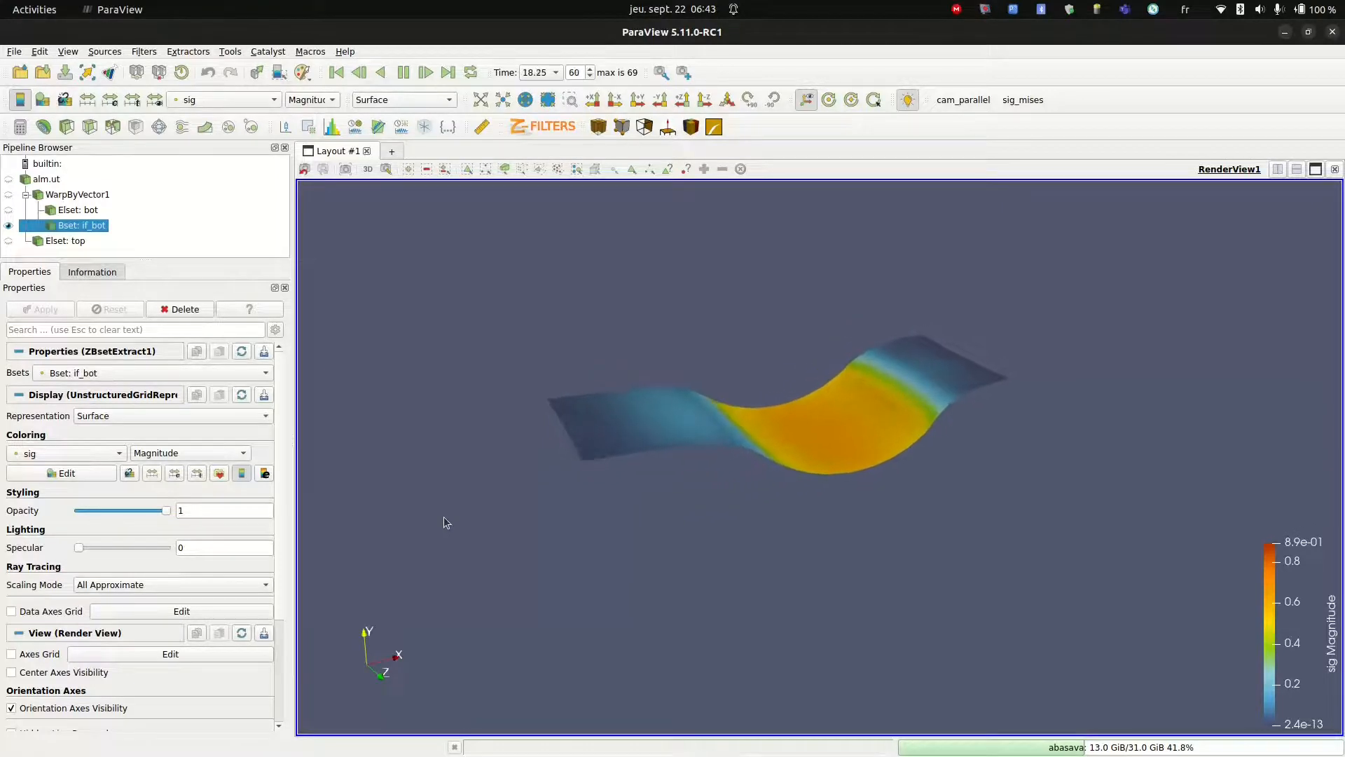
pyautogui.moveTo(518, 511); pyautogui.dragTo(532, 484)
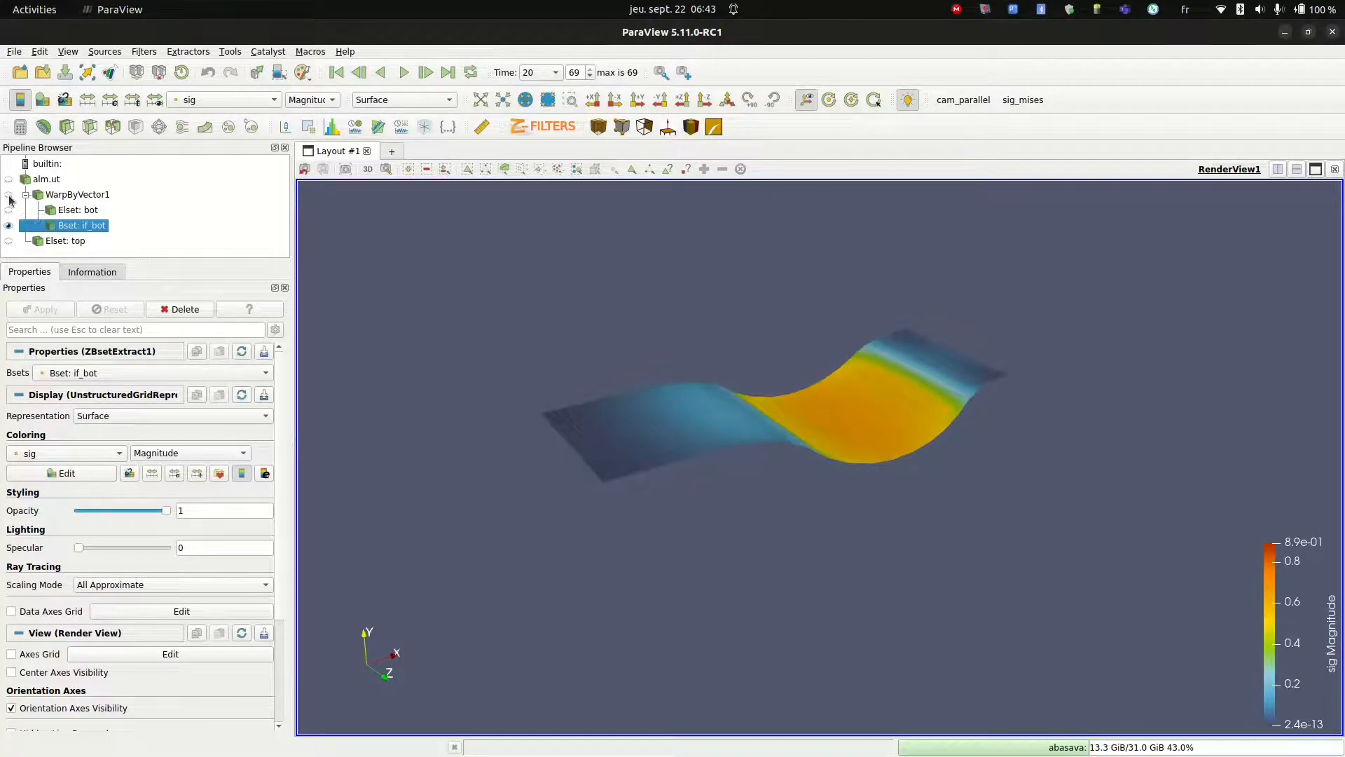
pyautogui.click(9, 194)
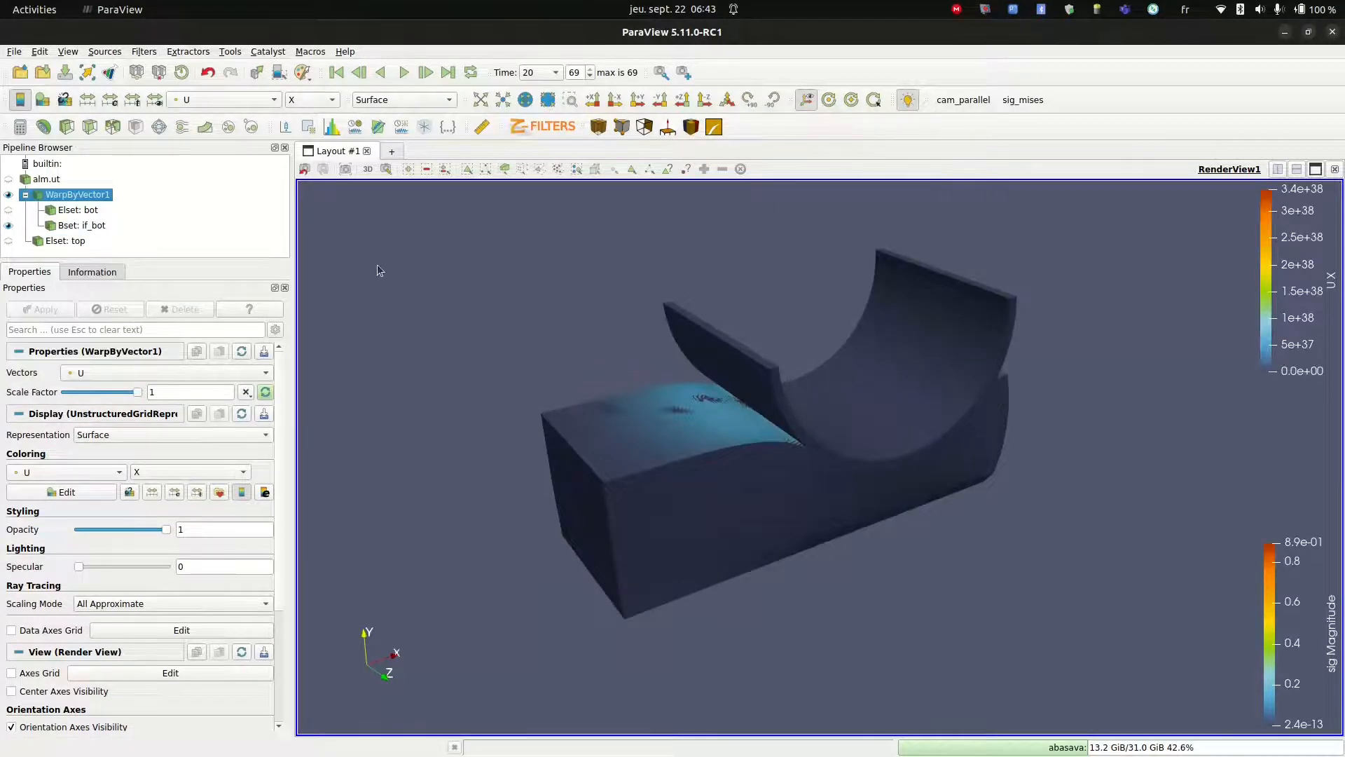
# Display WarpByVector1 in a solid color with an opacity of 0.1, and play the animation
pyautogui.click(258, 103)
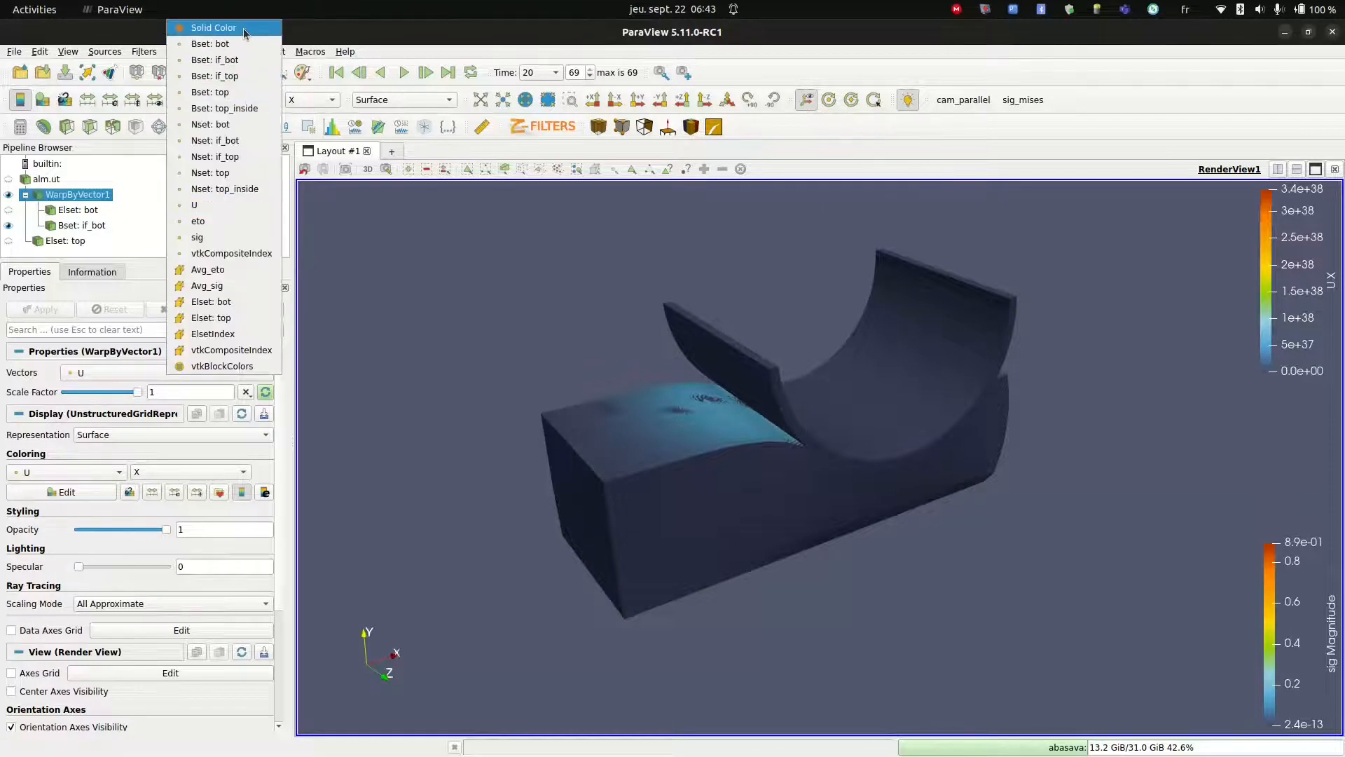
pyautogui.click(245, 31)
pyautogui.scroll(-1, 231, 506)
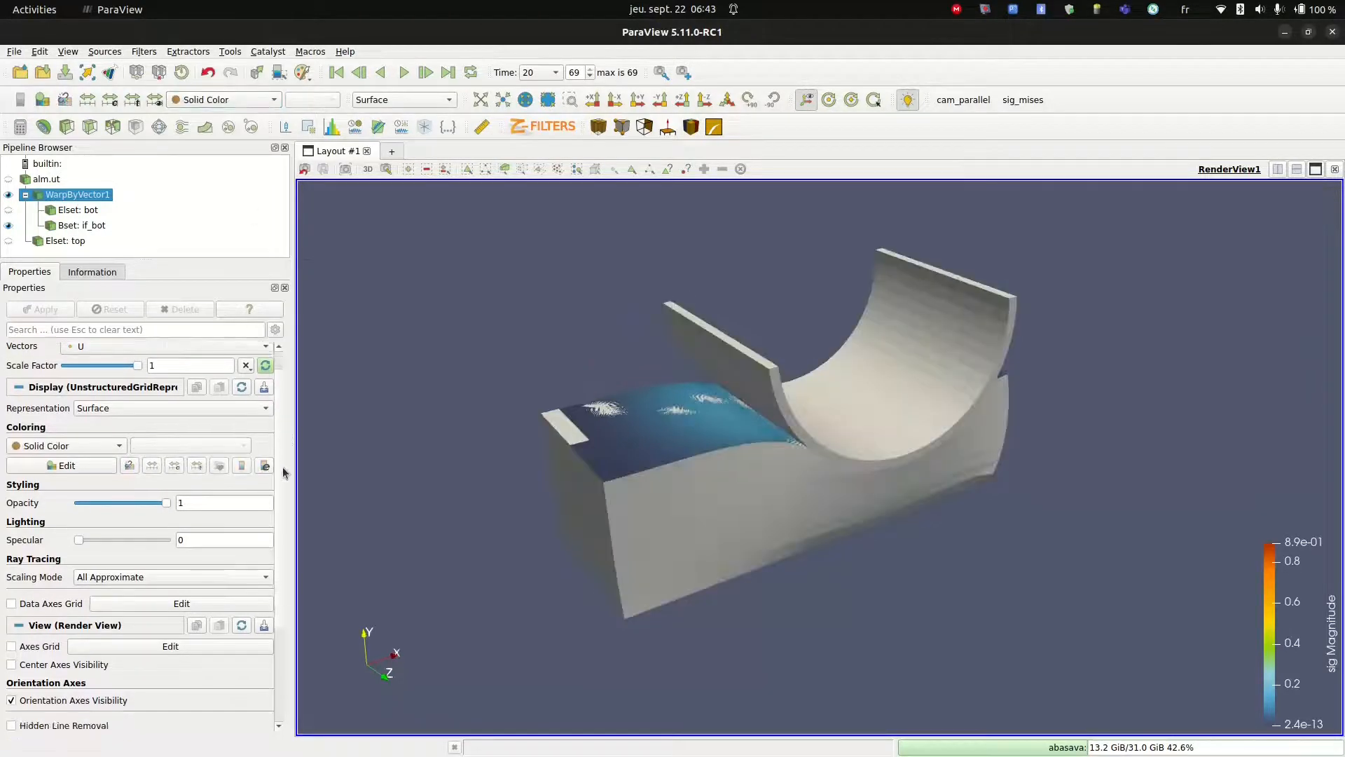
pyautogui.doubleClick(230, 506)
pyautogui.write('.1')
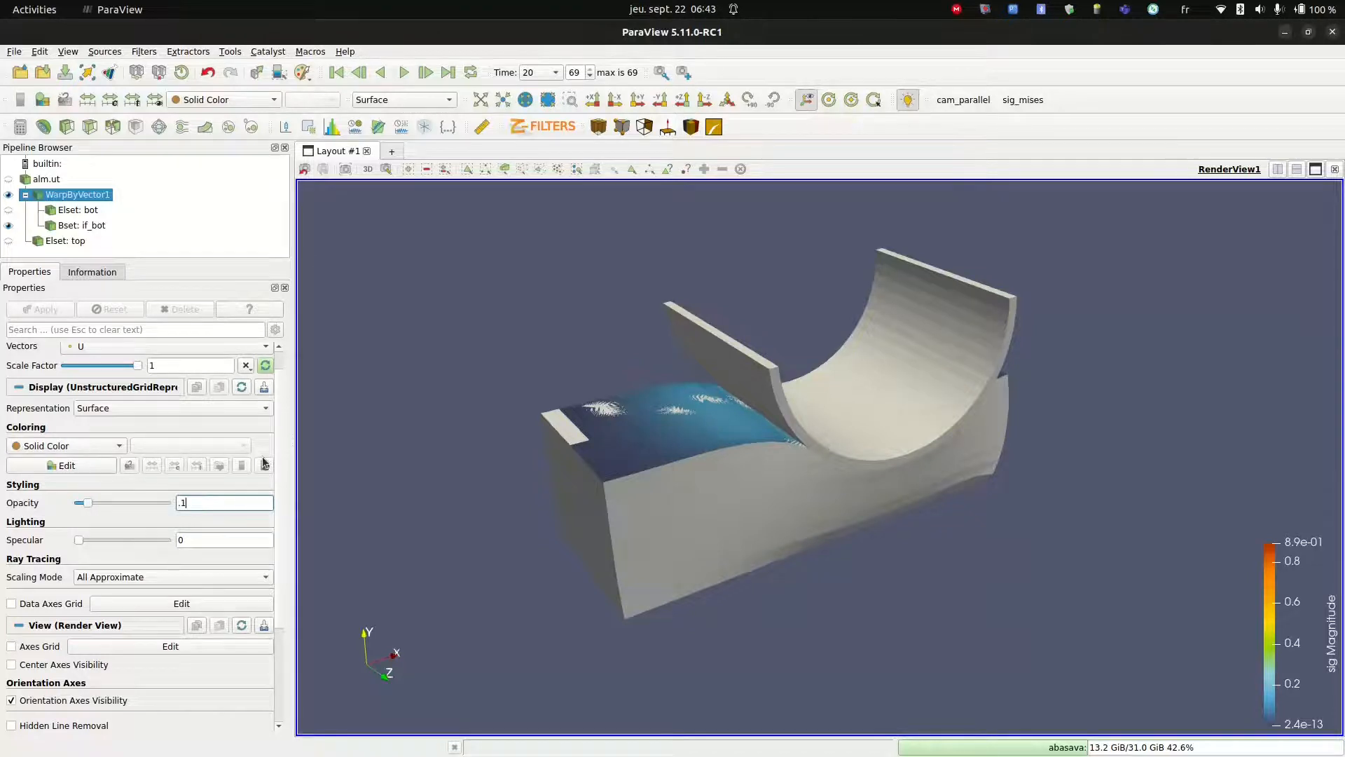
pyautogui.press('Return')
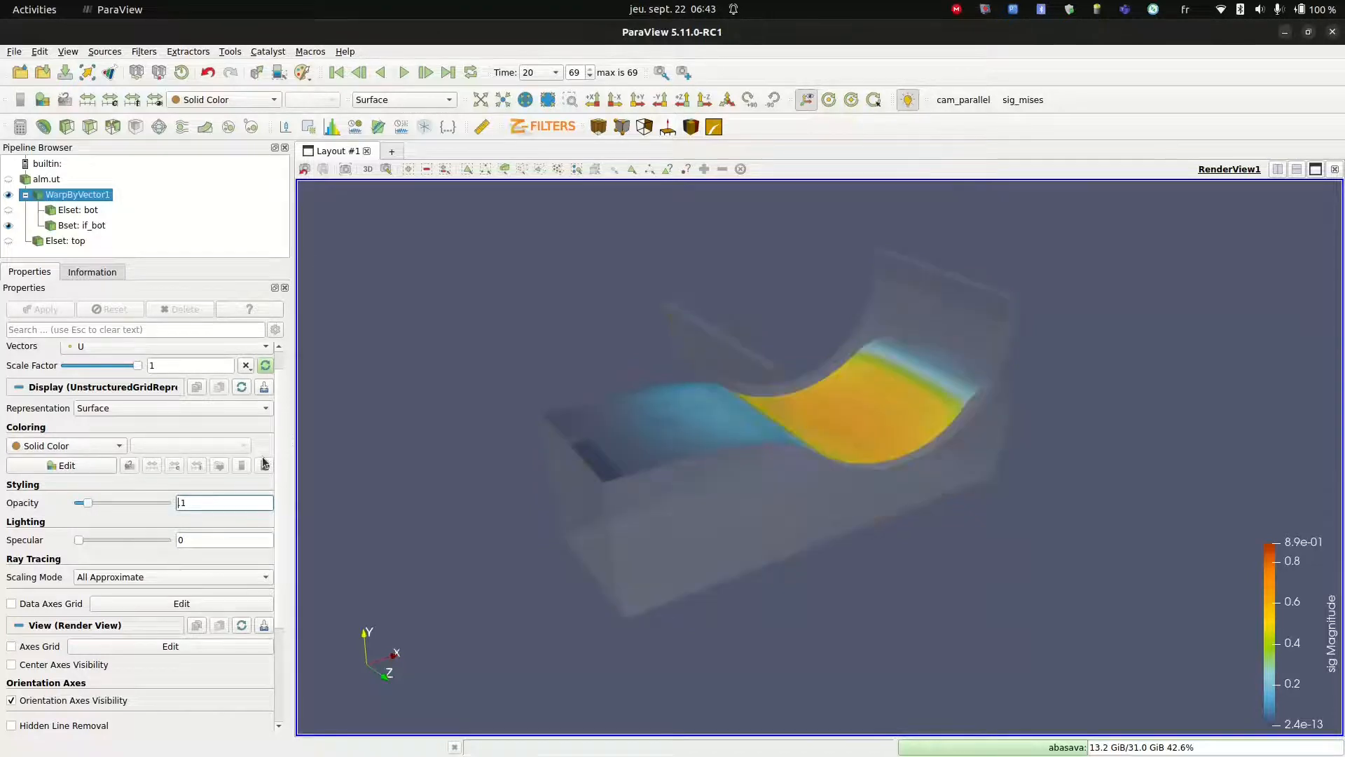
pyautogui.moveTo(552, 400); pyautogui.dragTo(557, 465)
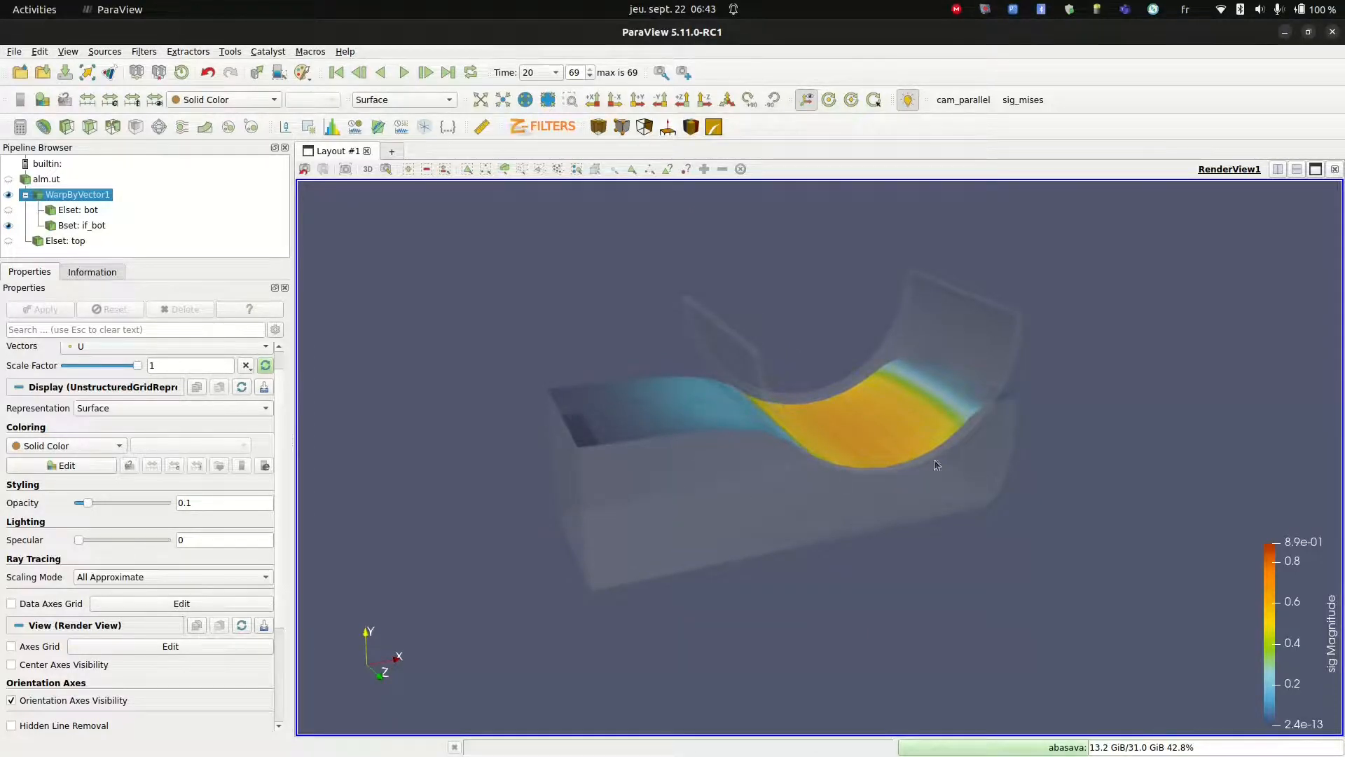
pyautogui.click(403, 73)
# Extract the node set Nset: if_top from WarpByVector1, and refresh its display by stepping one time step back and forward
pyautogui.click(623, 131)
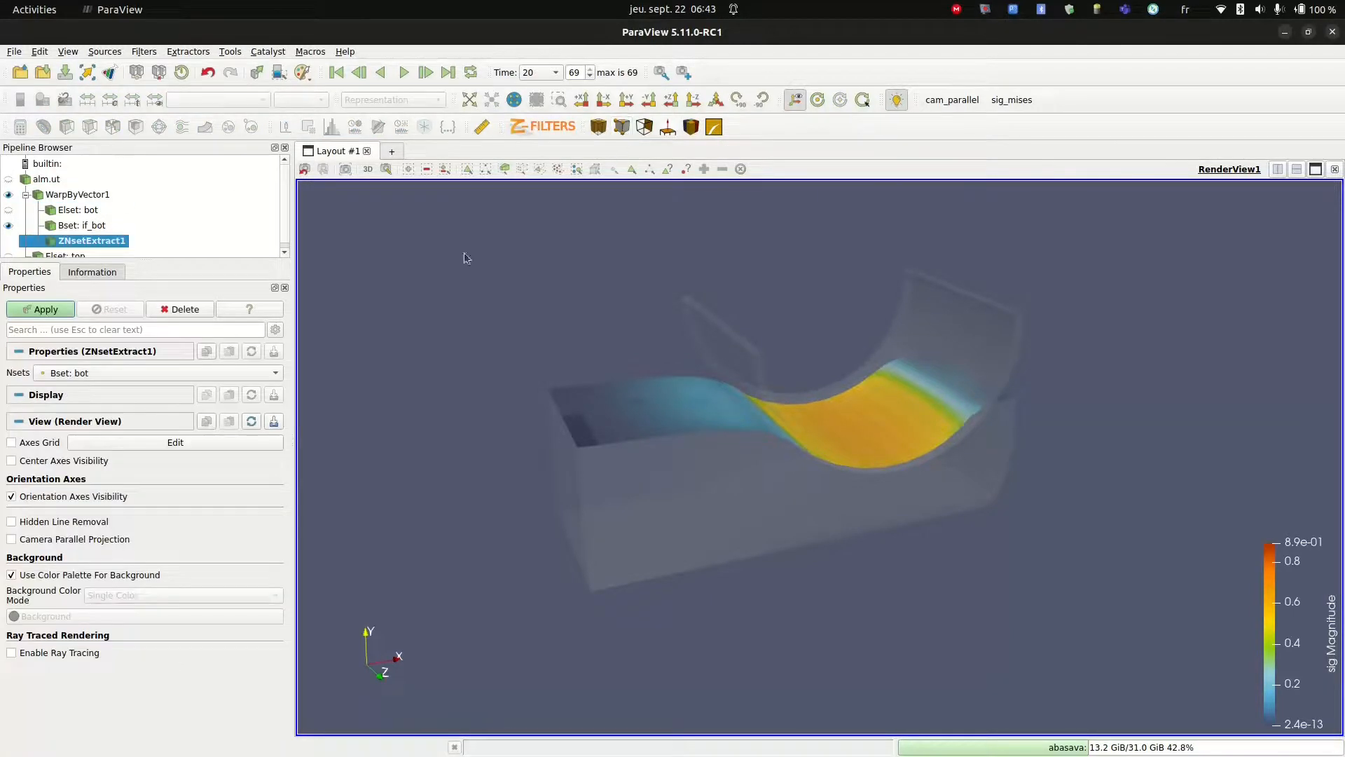
pyautogui.click(103, 373)
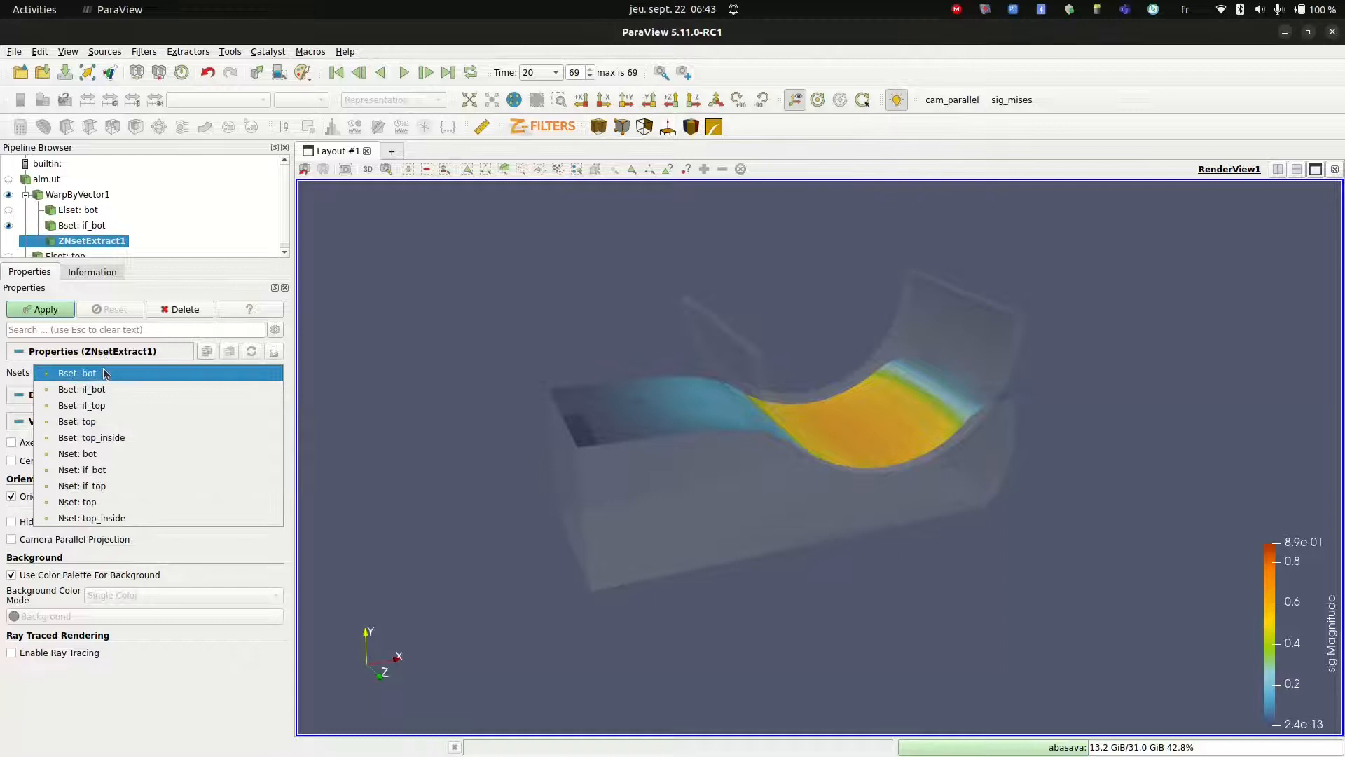
pyautogui.click(105, 485)
pyautogui.click(46, 311)
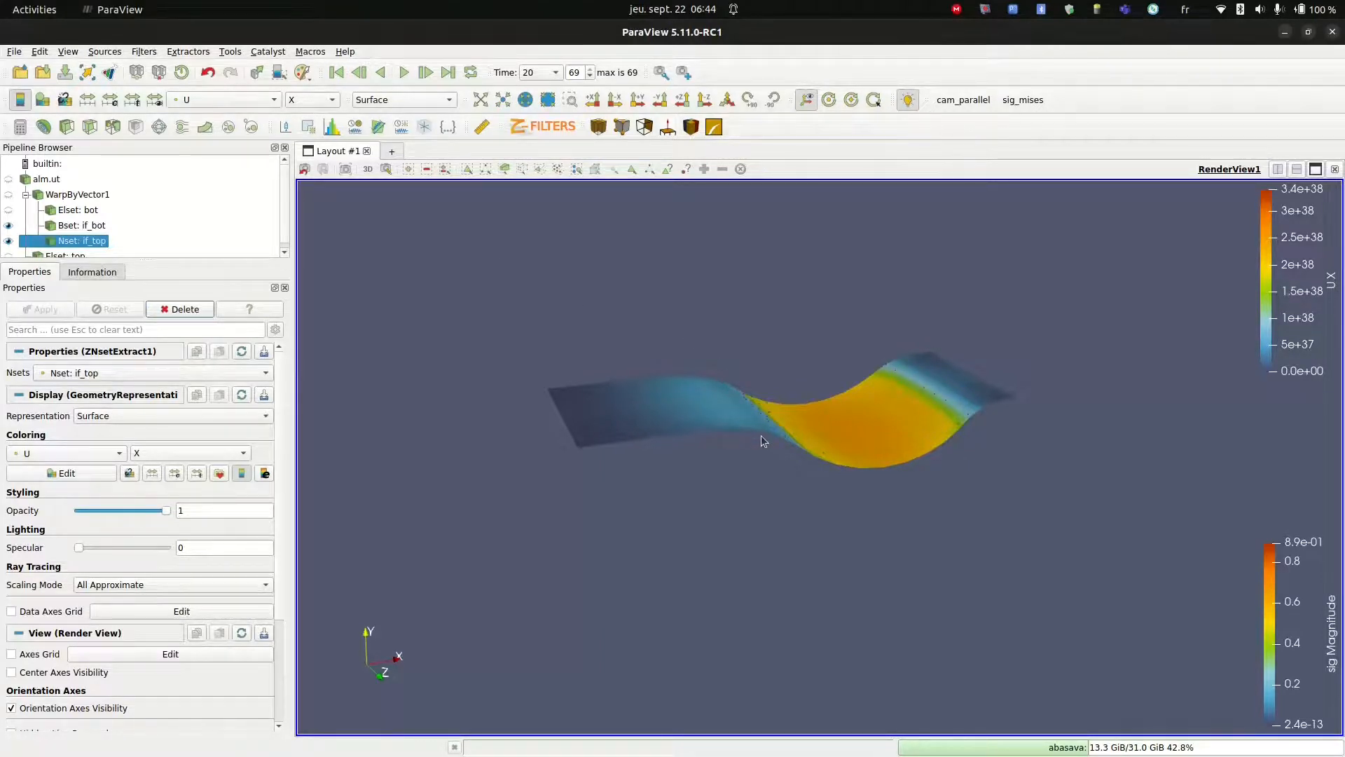
pyautogui.click(361, 79)
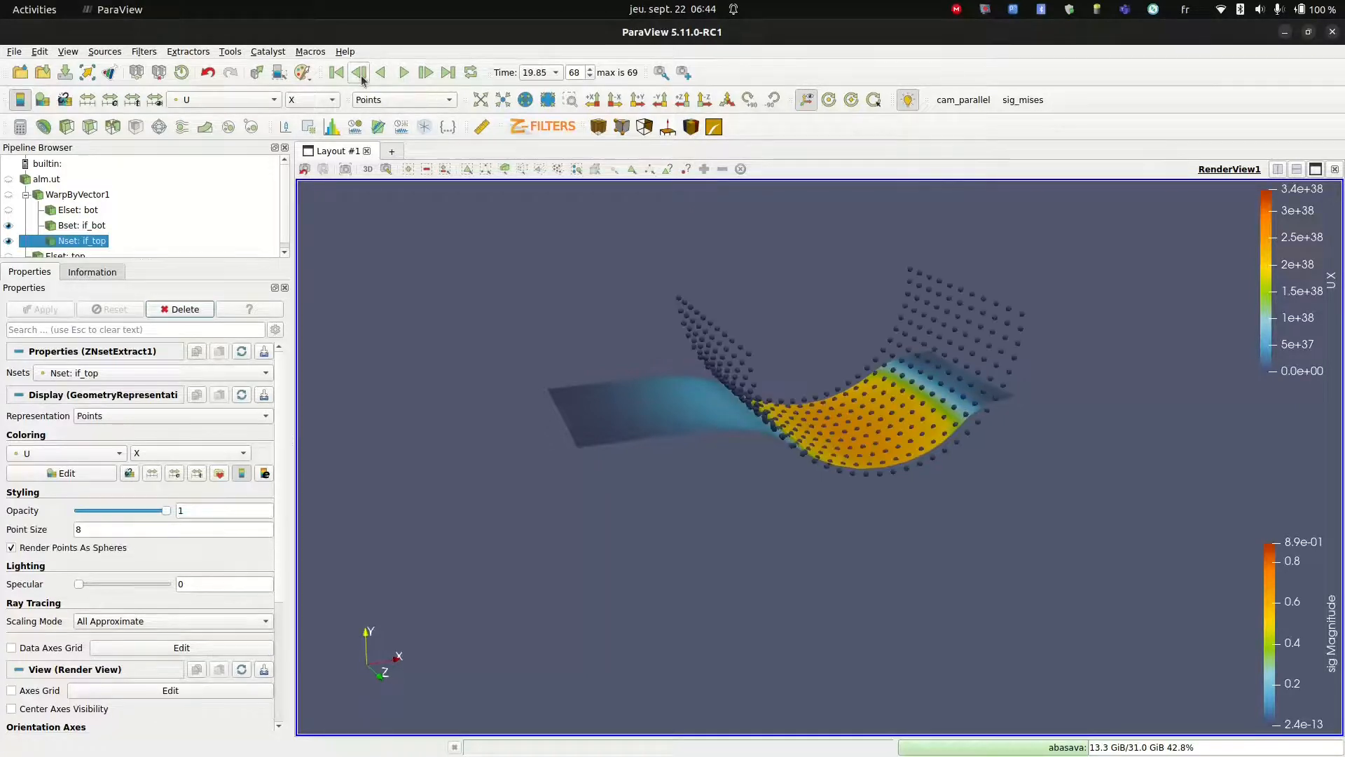
pyautogui.click(425, 77)
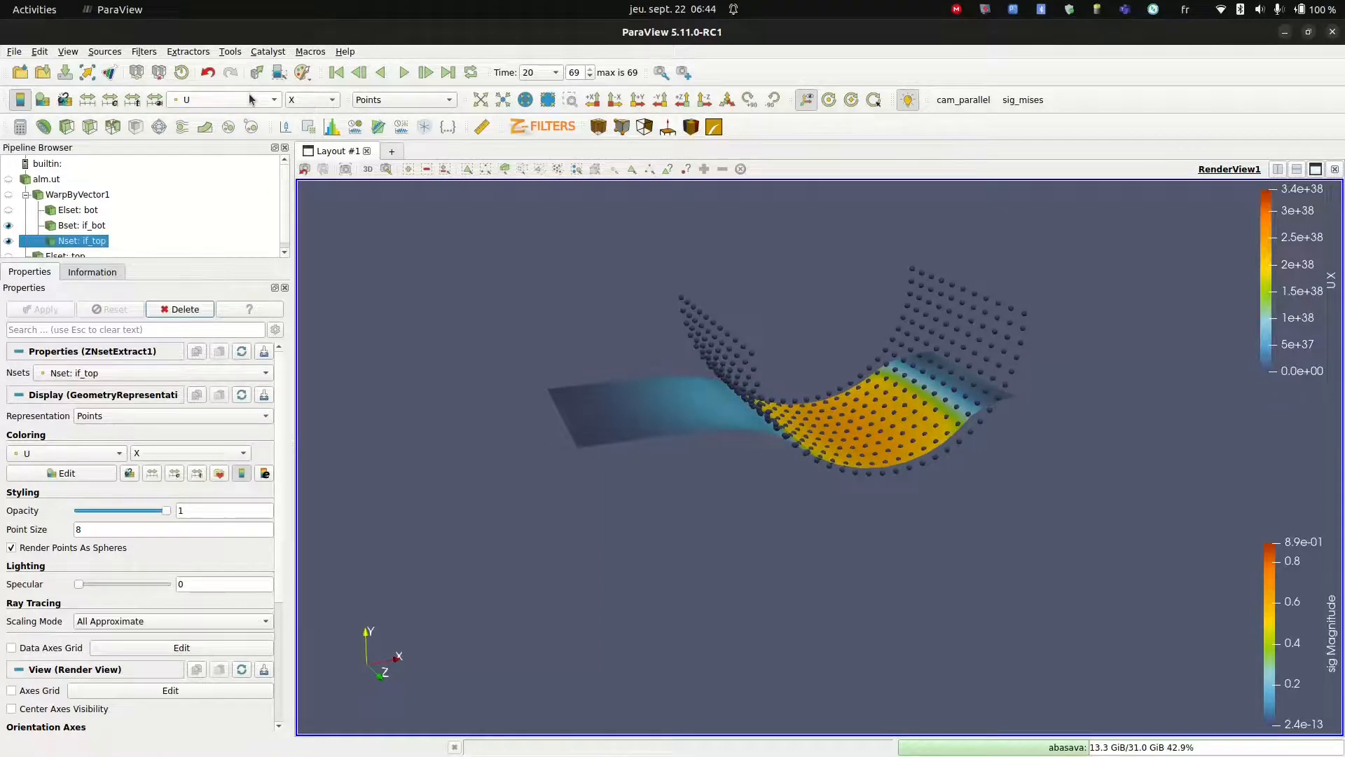
# Color the if_top nodes by the Y component of U, and replay the animation from the first time step
pyautogui.click(304, 100)
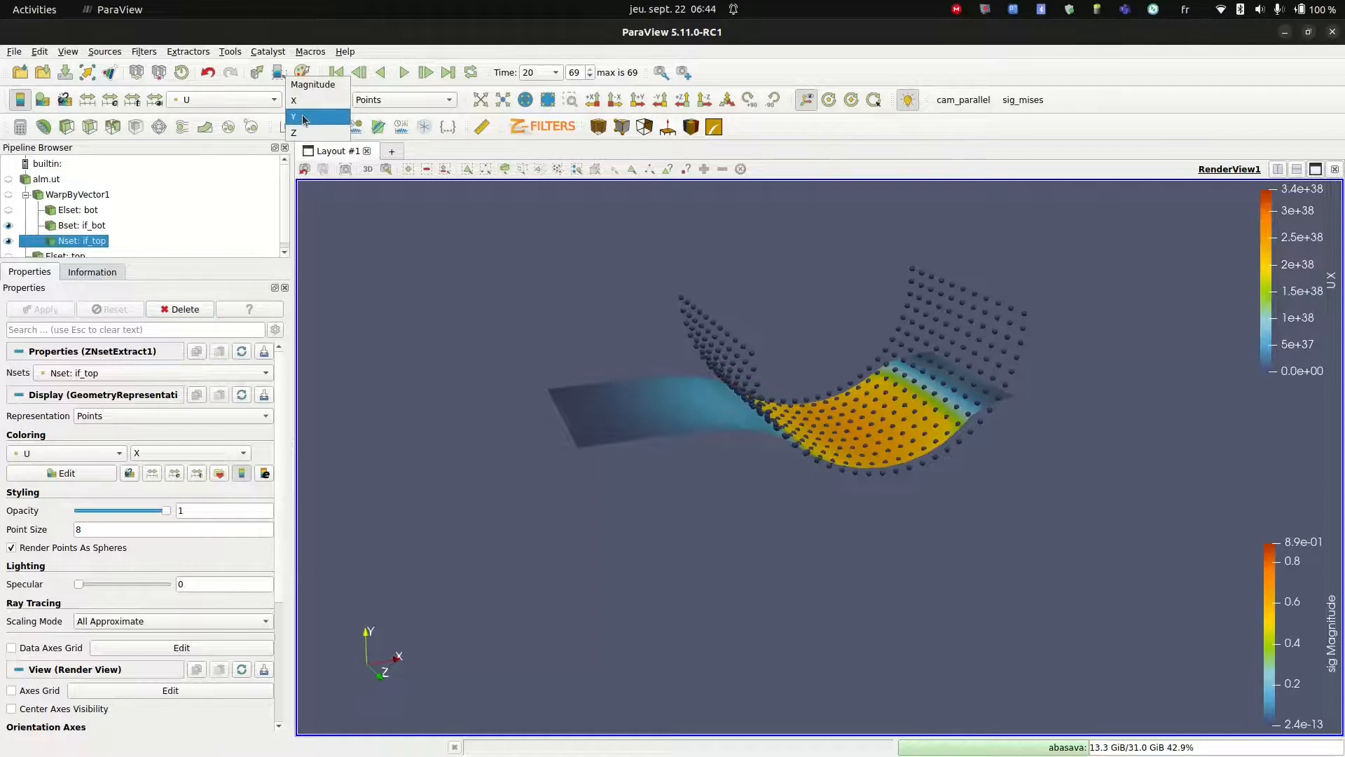
pyautogui.click(304, 118)
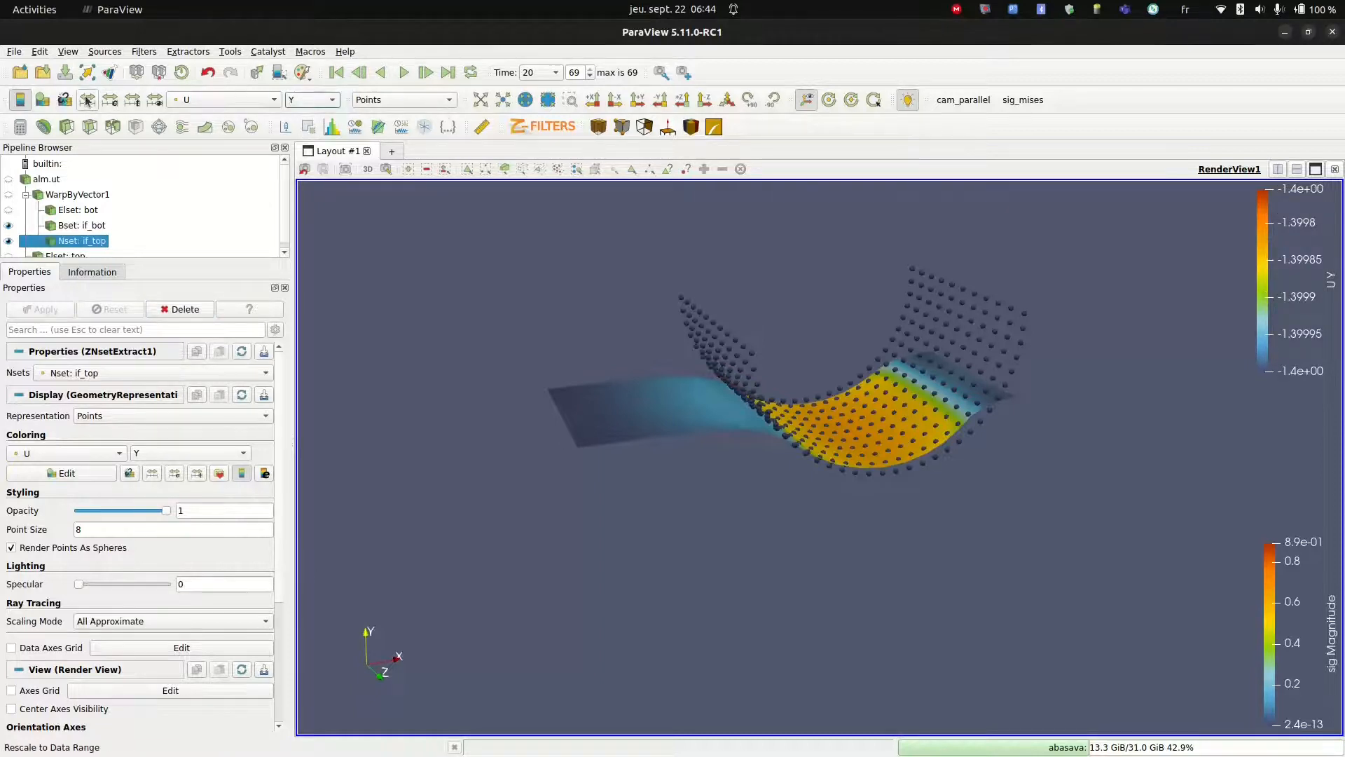
pyautogui.click(337, 72)
pyautogui.click(402, 73)
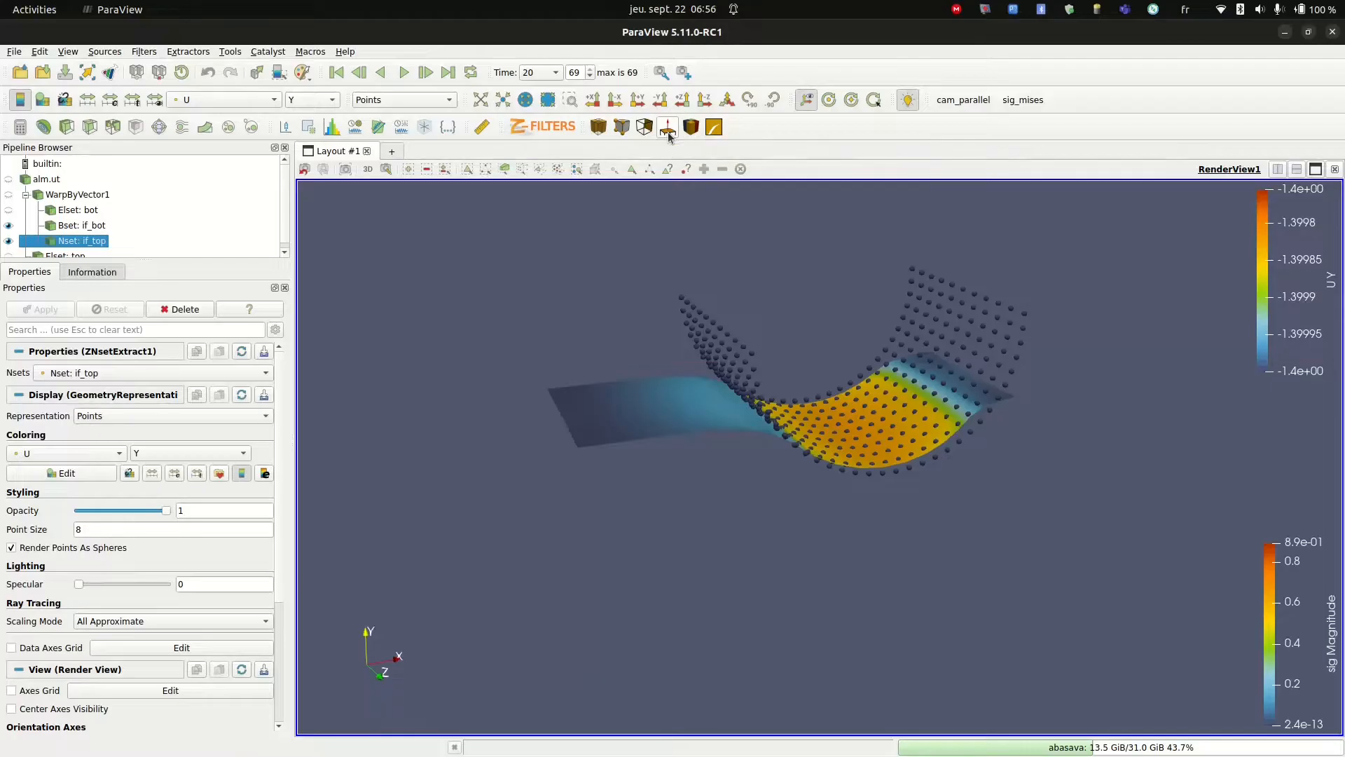
# Generate arrow normals on the Bset: if_bot surface with the normals filter, and hide the if_top node set
pyautogui.click(88, 226)
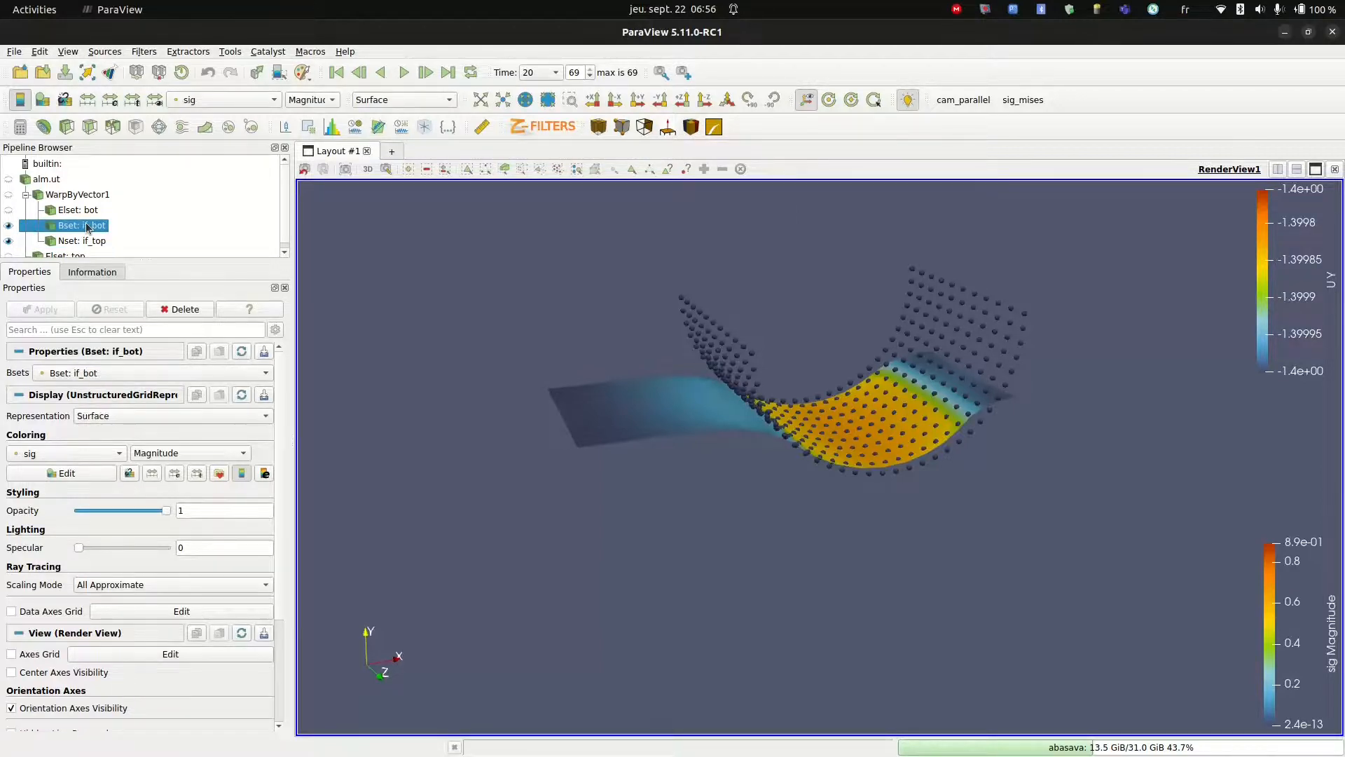
pyautogui.click(666, 129)
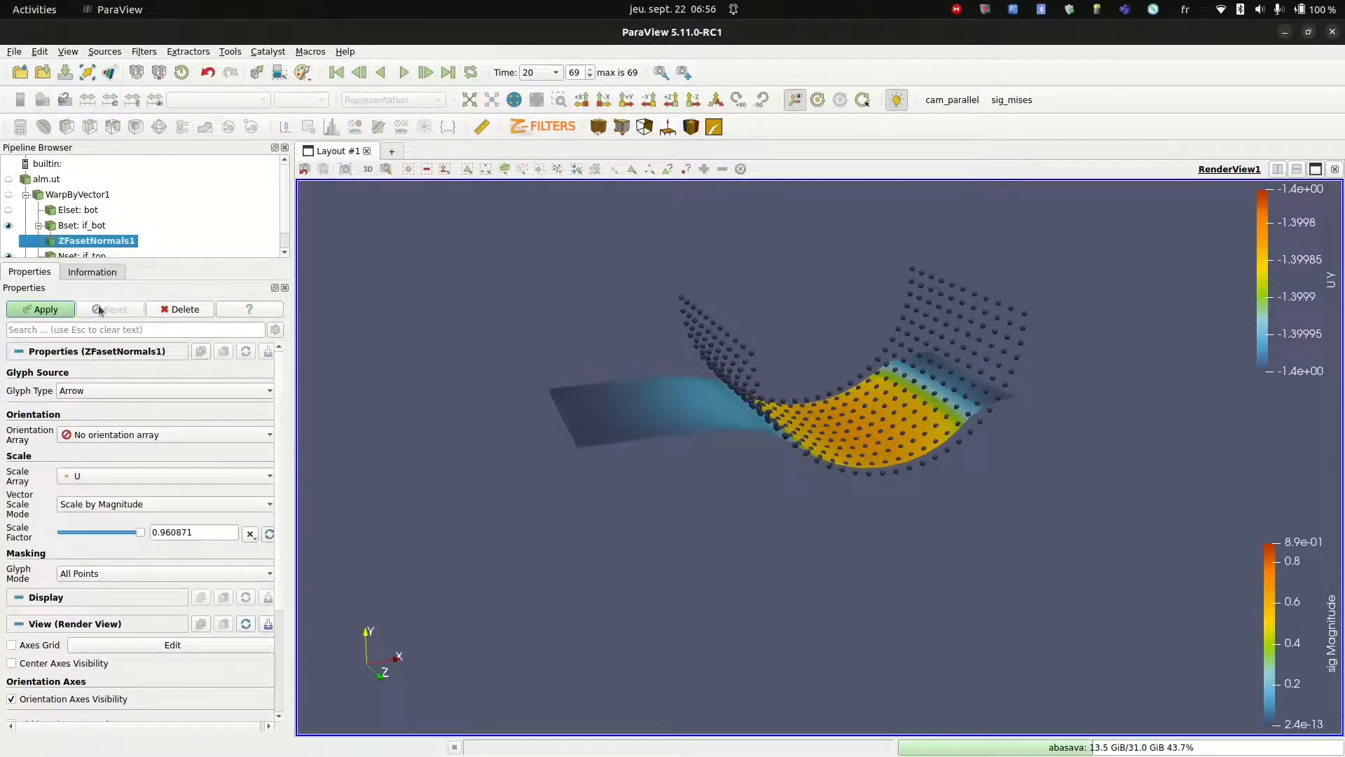
pyautogui.click(54, 311)
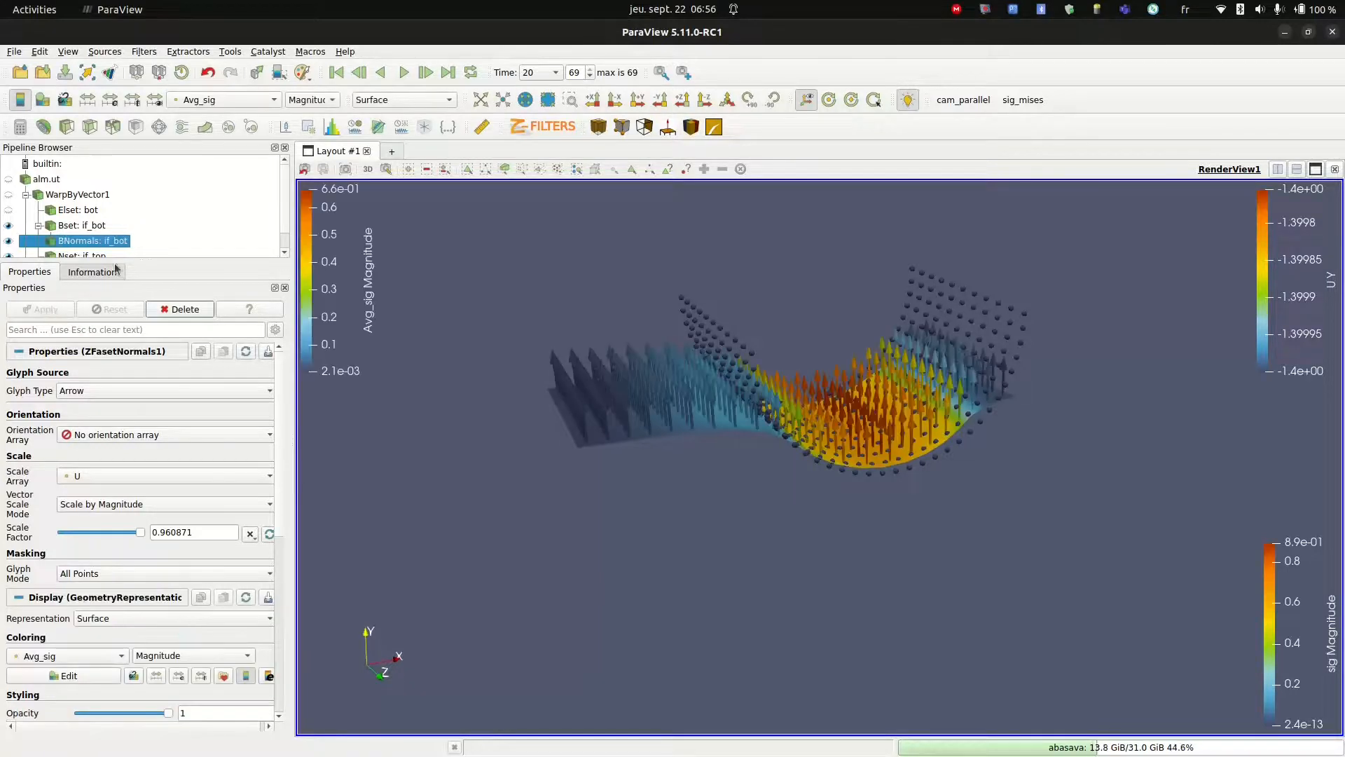
pyautogui.moveTo(692, 409); pyautogui.dragTo(634, 404)
pyautogui.click(8, 255)
pyautogui.moveTo(591, 336); pyautogui.dragTo(759, 363)
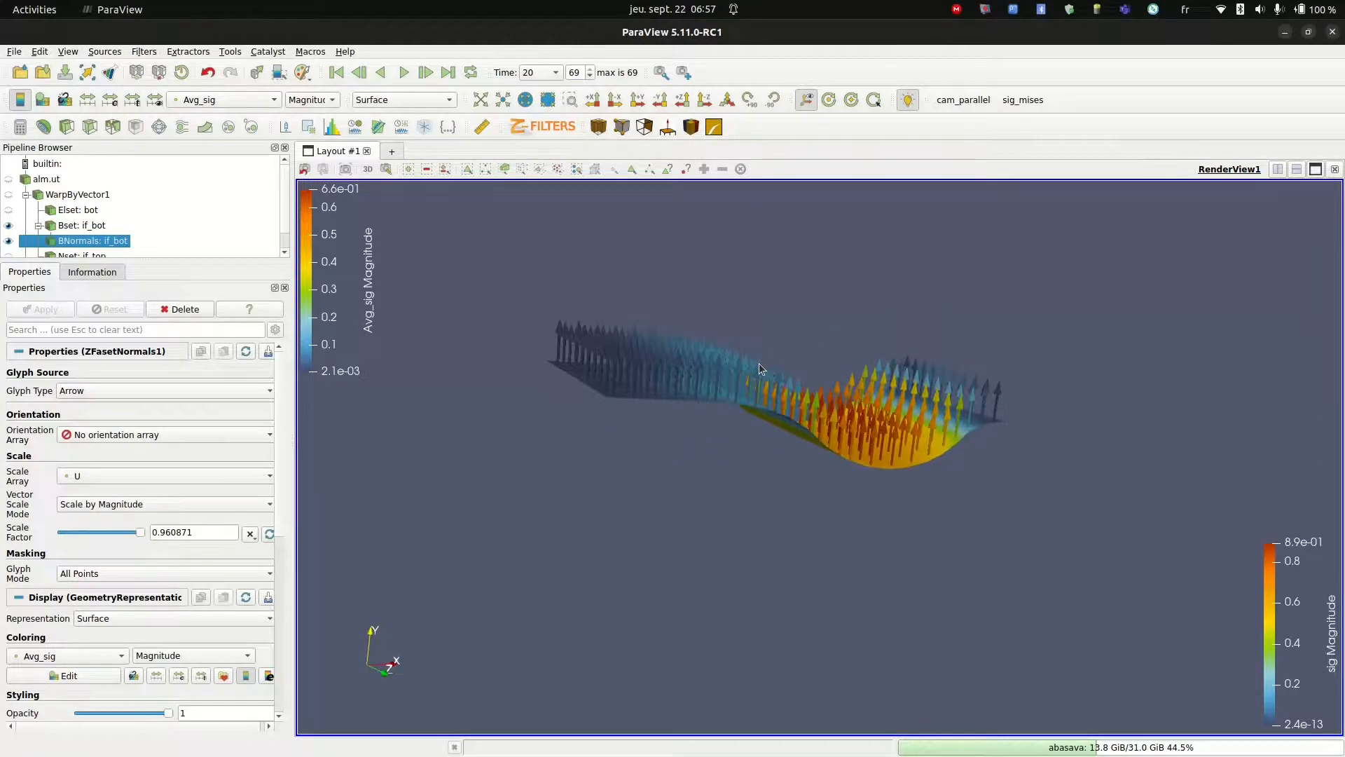
# Display the if_bot normals in a solid color
pyautogui.click(223, 97)
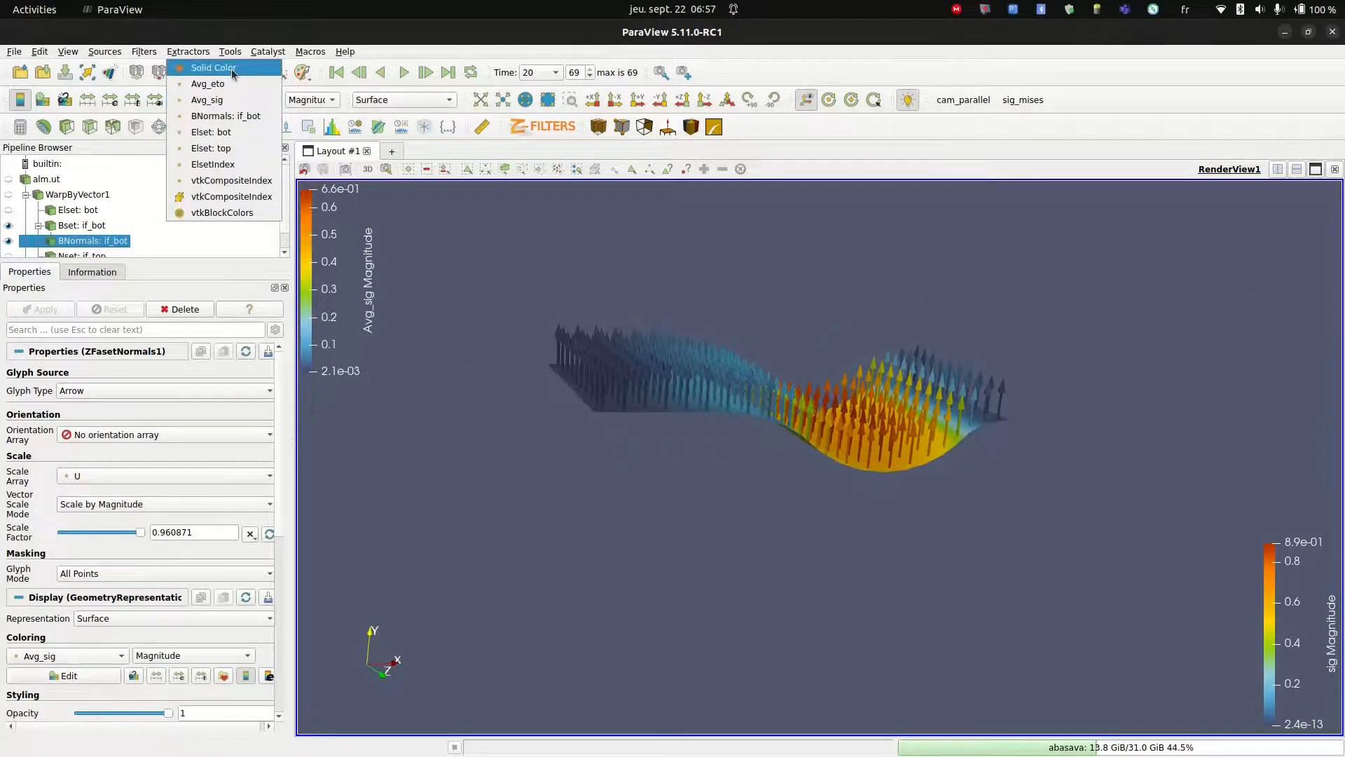
pyautogui.click(232, 70)
pyautogui.moveTo(732, 353)
pyautogui.mouseDown()
pyautogui.moveTo(689, 385)
pyautogui.moveTo(669, 362)
pyautogui.moveTo(750, 348)
pyautogui.moveTo(726, 348)
pyautogui.mouseUp()
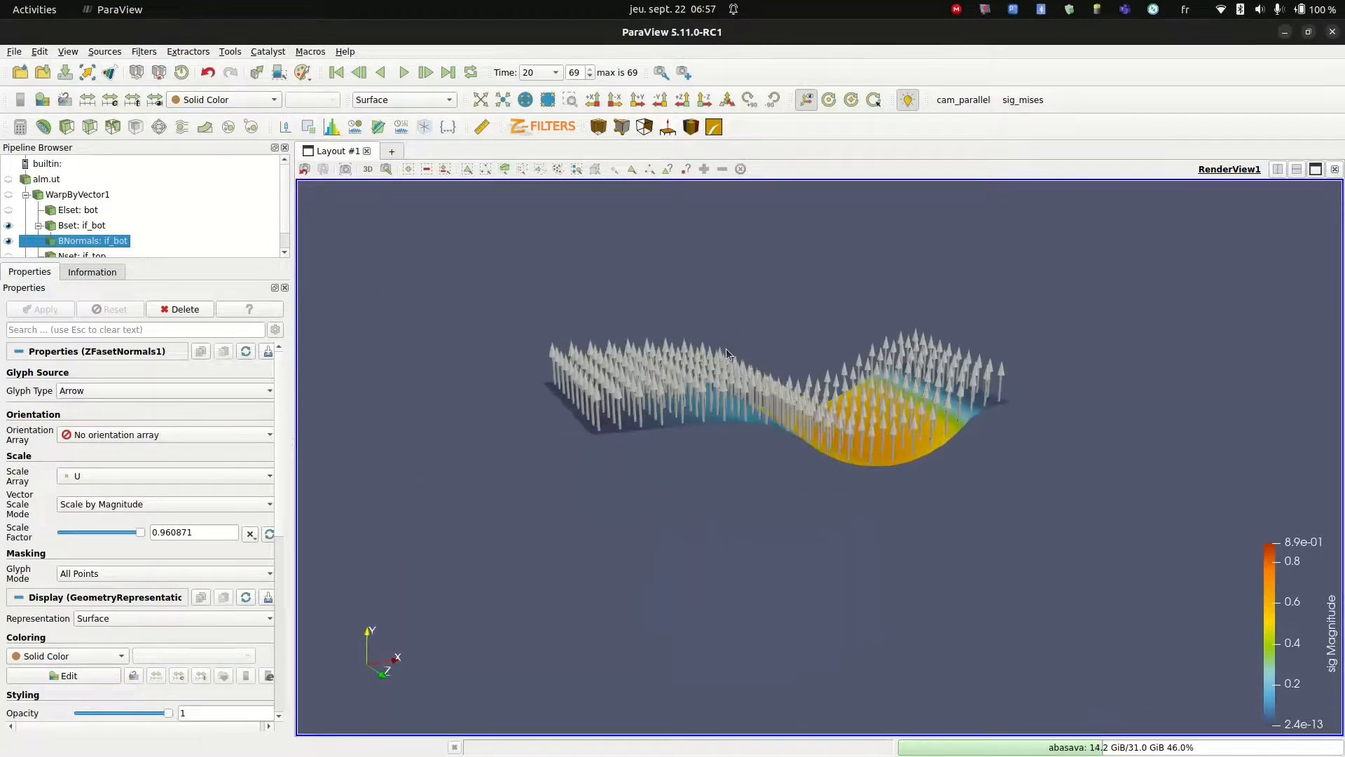
# Set the scale factor of the if_bot normal arrows to 0.5 and apply it
pyautogui.scroll(-3, 282, 417)
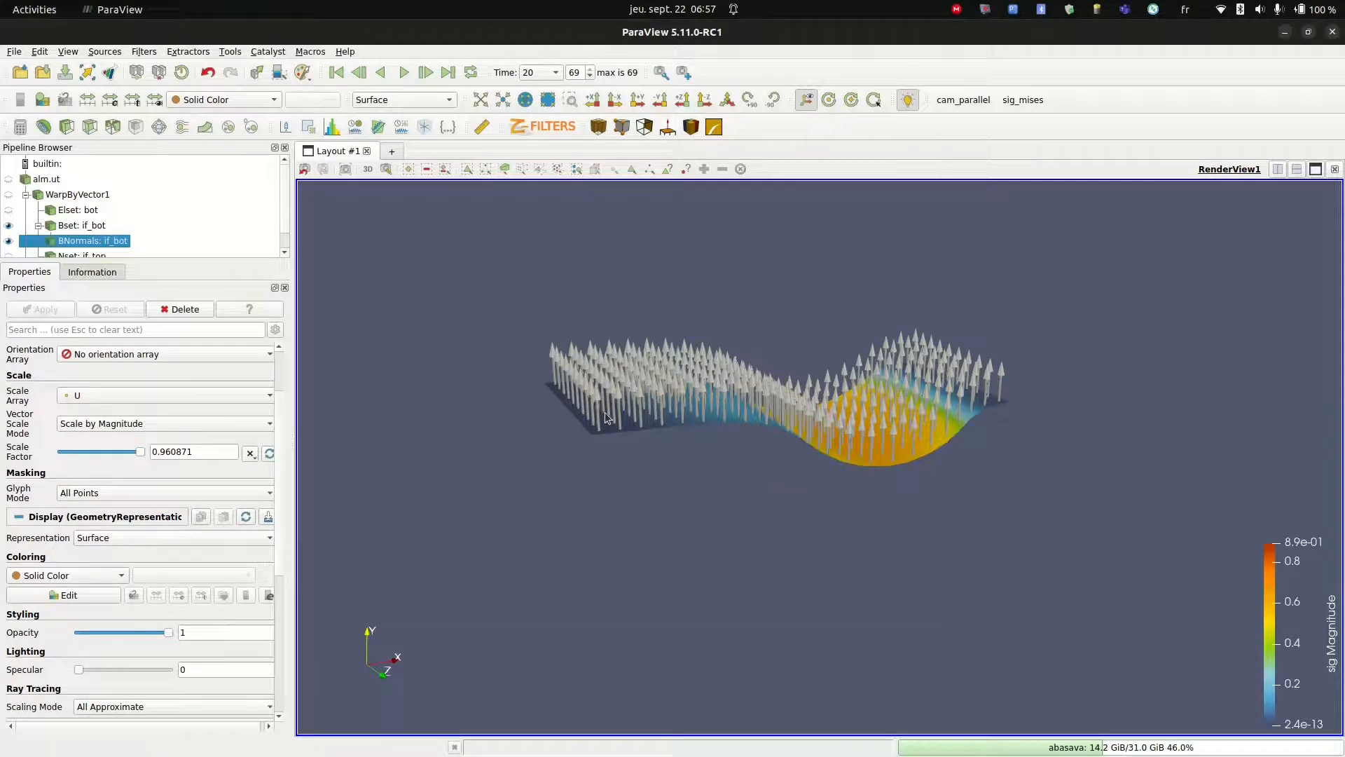
pyautogui.click(183, 451)
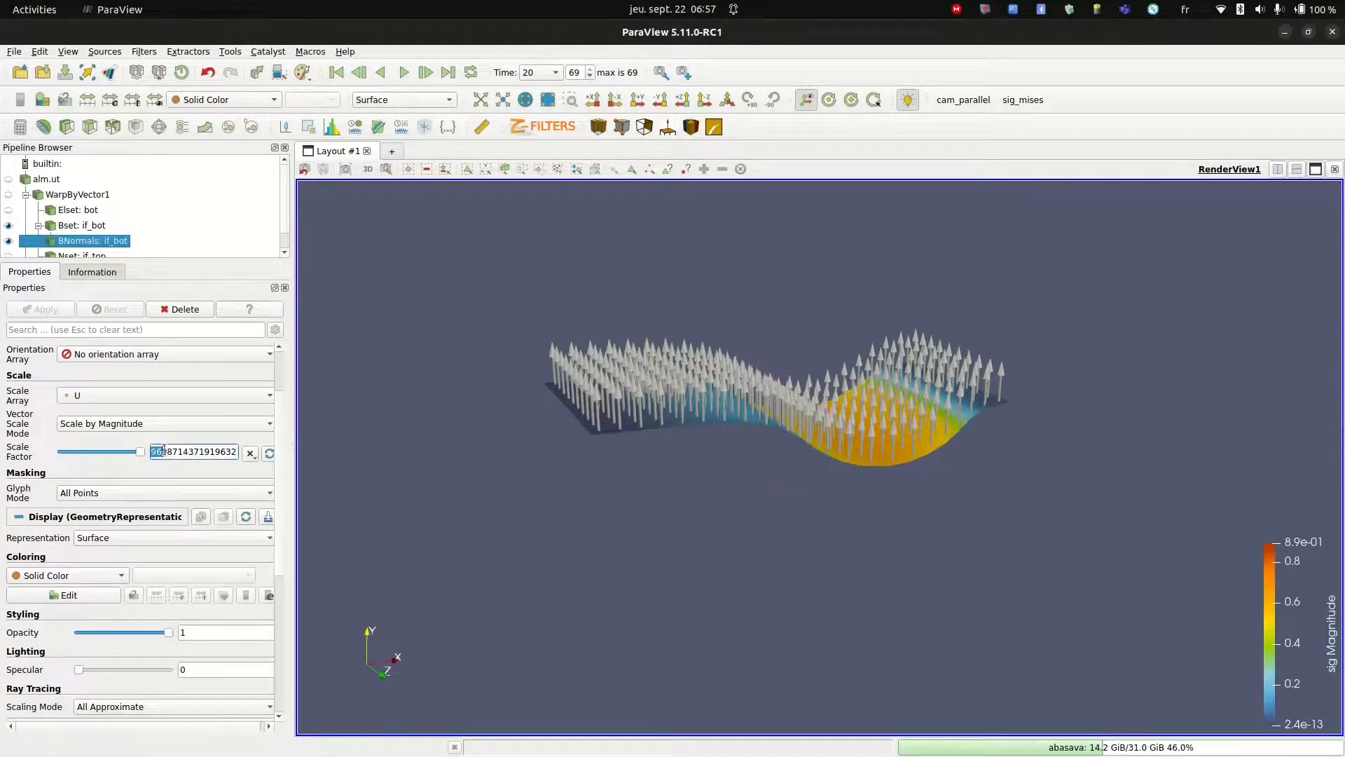
pyautogui.doubleClick(203, 452)
pyautogui.write('.5')
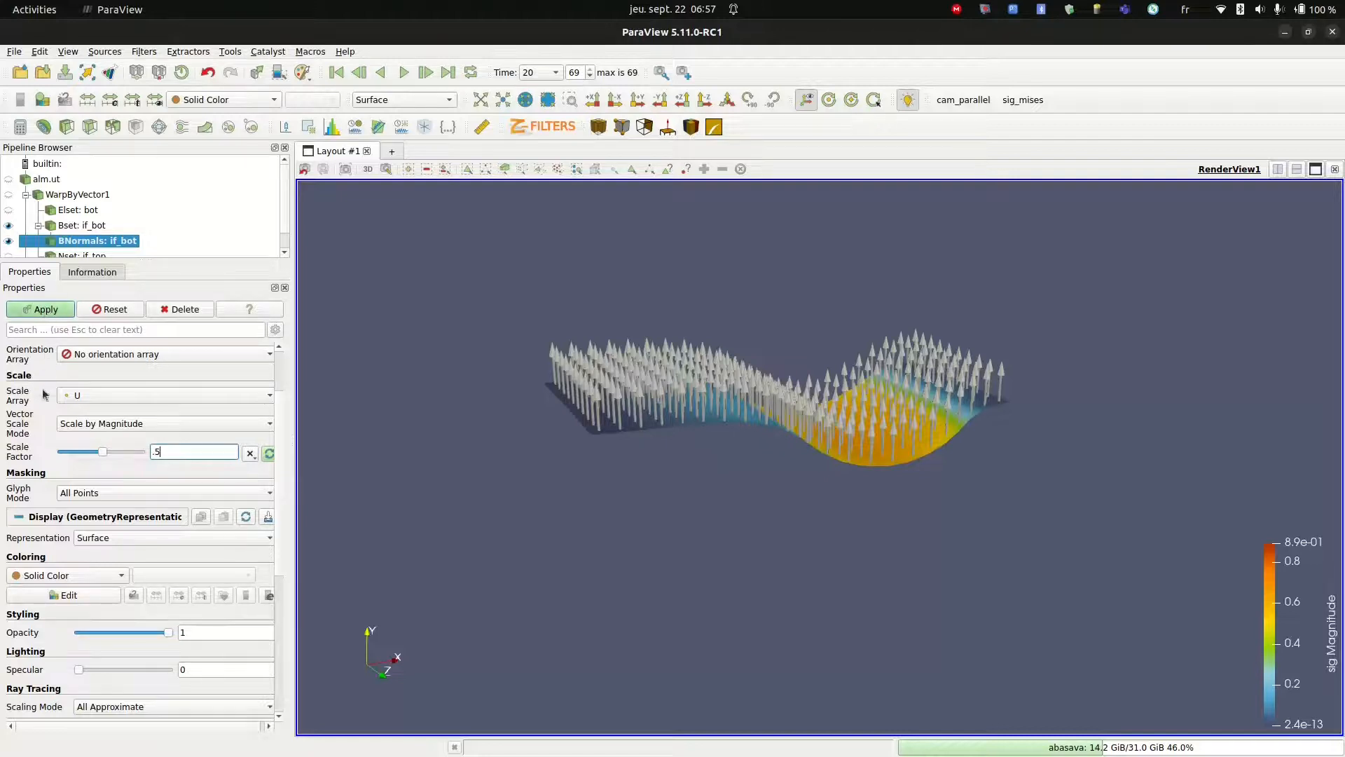
pyautogui.click(54, 310)
pyautogui.moveTo(756, 391); pyautogui.dragTo(733, 373)
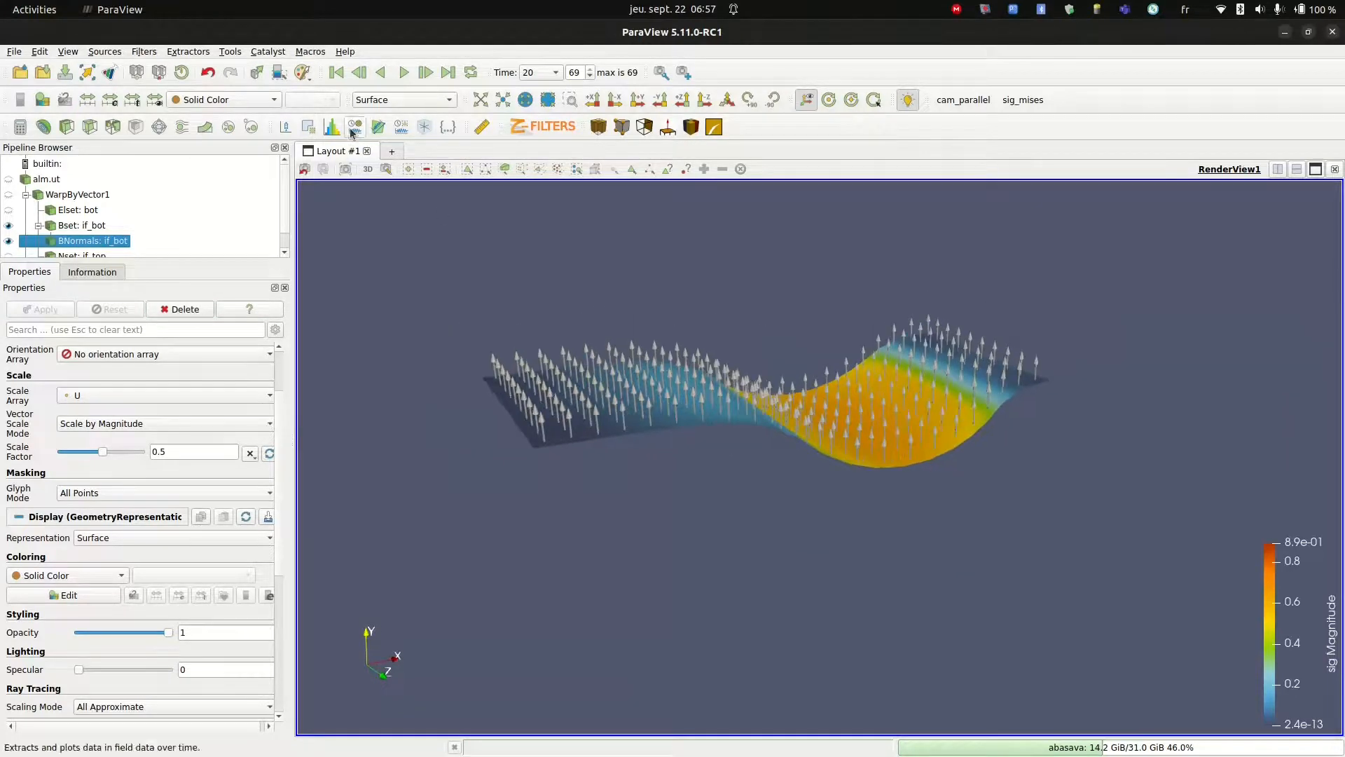
# Replay the animation from the first time step to examine the normals on the if_bot surface
pyautogui.click(336, 72)
pyautogui.click(405, 72)
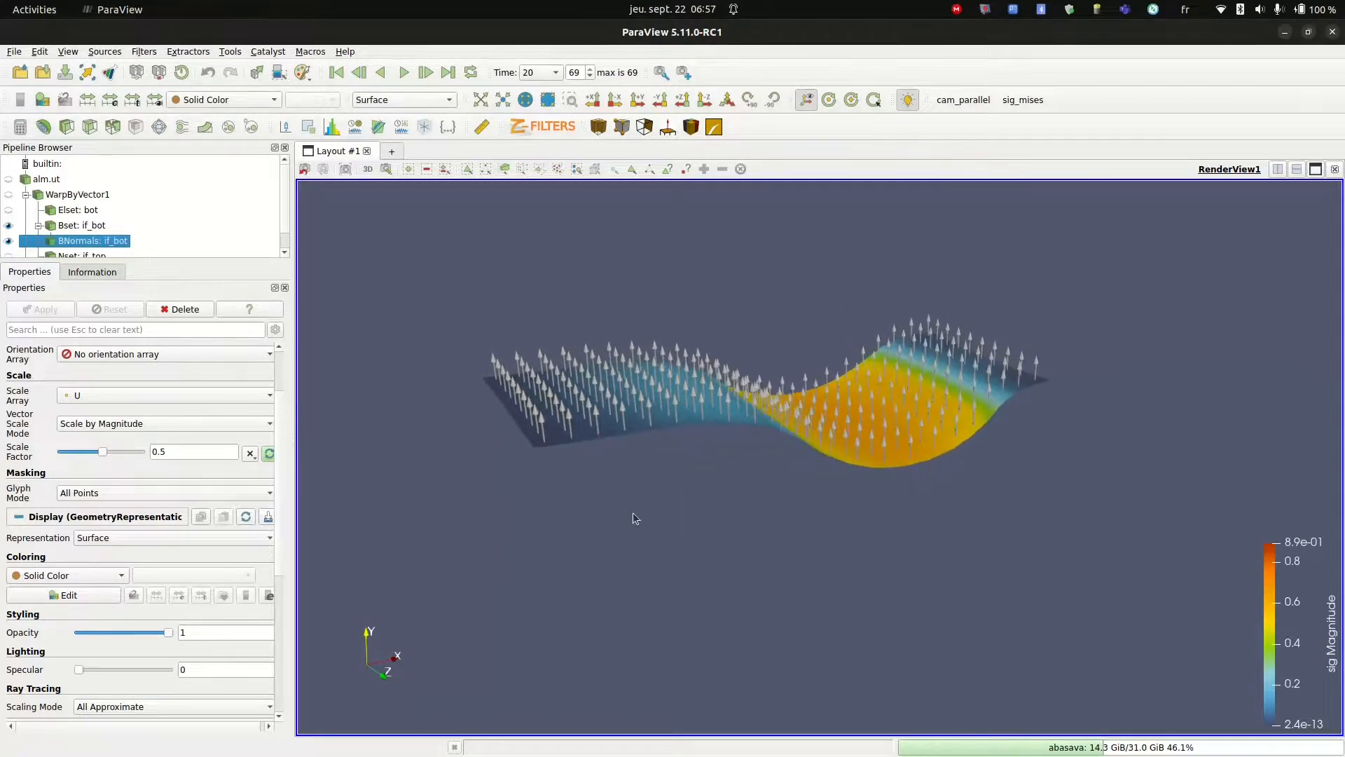
pyautogui.moveTo(626, 520); pyautogui.dragTo(614, 516)
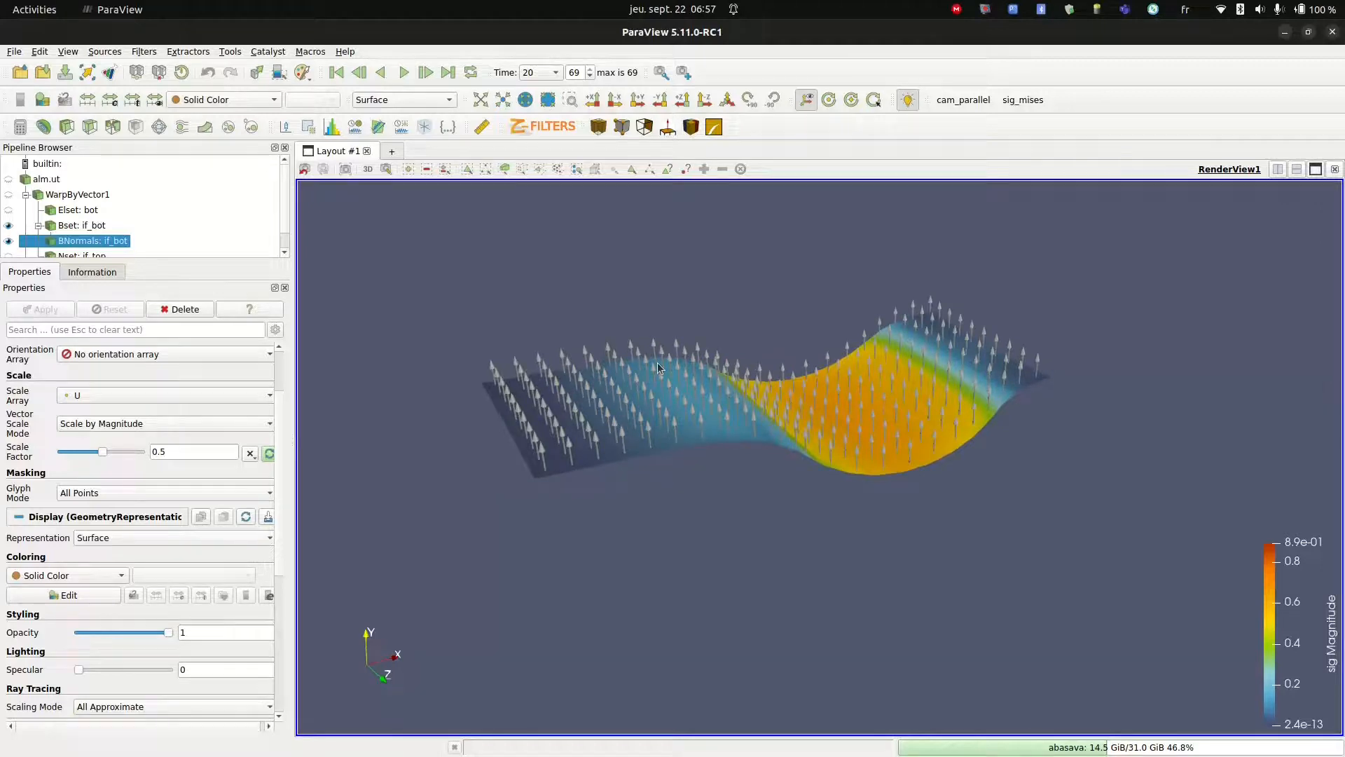
# Extract the boundary set Bset: if_top from WarpByVector1 as a surface with the B-set filter
pyautogui.click(89, 196)
pyautogui.click(643, 128)
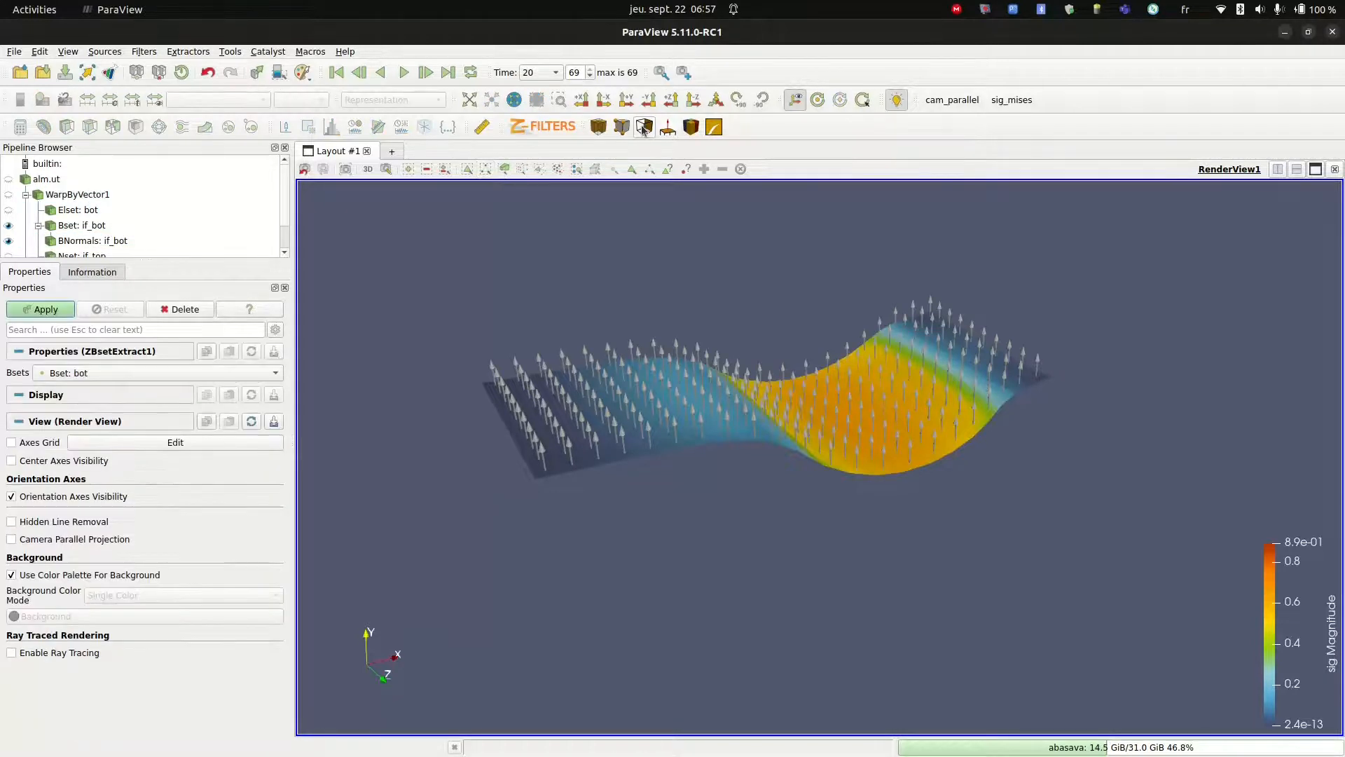
pyautogui.click(99, 374)
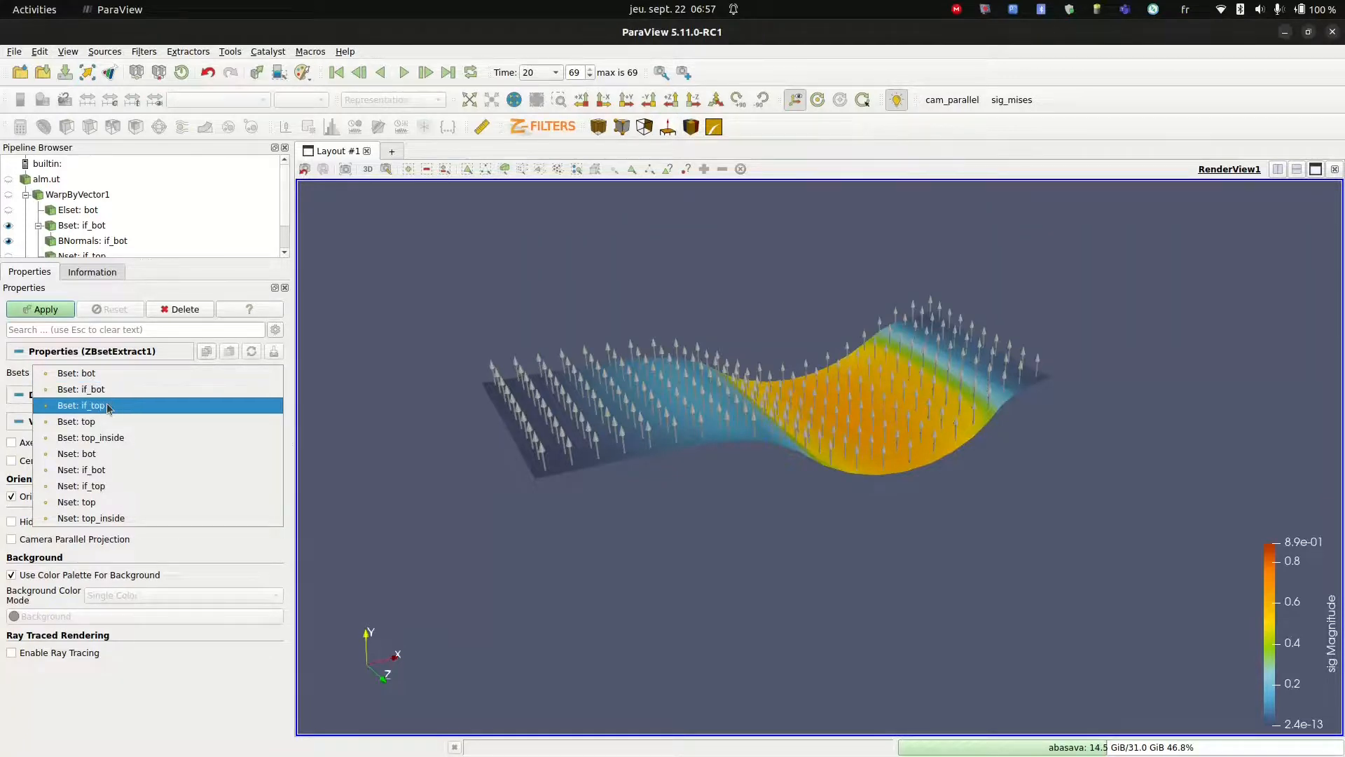
pyautogui.click(107, 407)
pyautogui.click(42, 309)
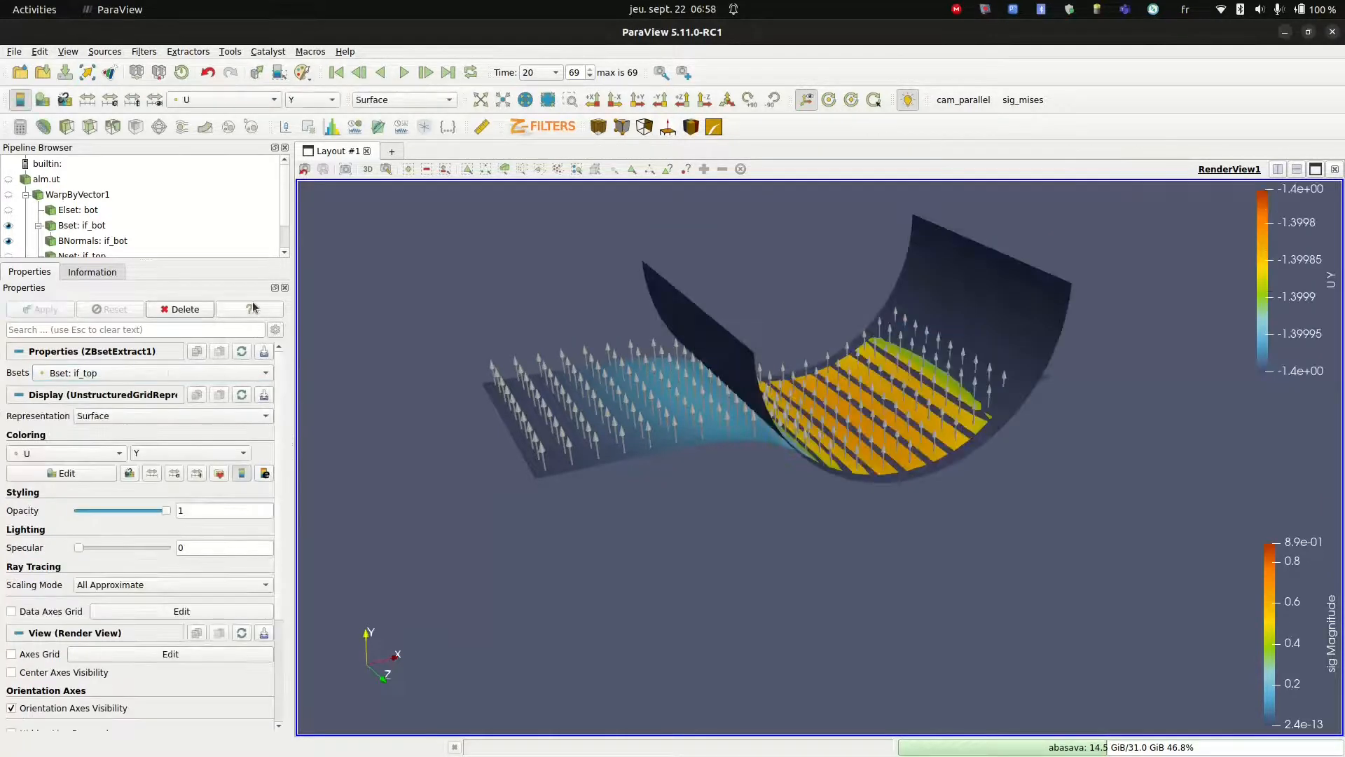
pyautogui.moveTo(540, 423); pyautogui.dragTo(674, 380)
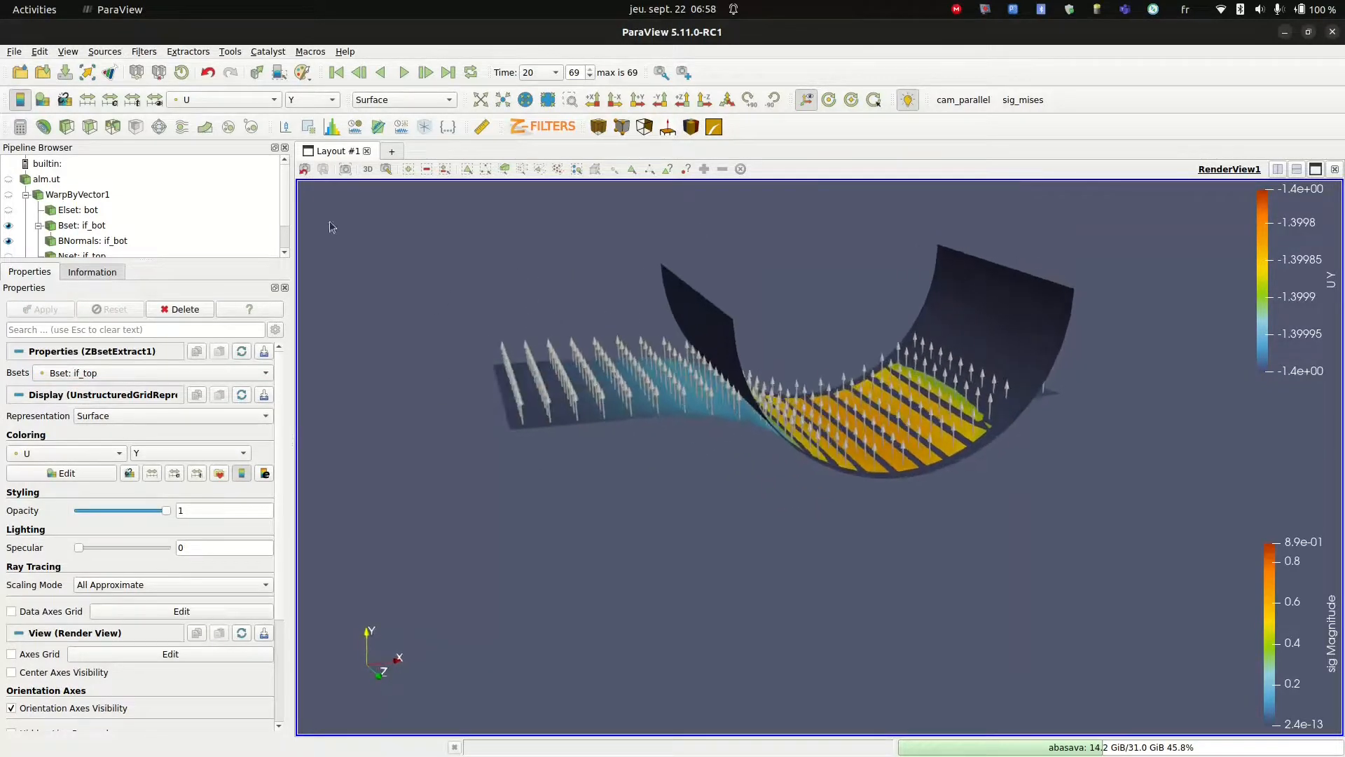
# Generate arrow normals on the Bset: if_top surface with the normals filter
pyautogui.scroll(-2, 284, 196)
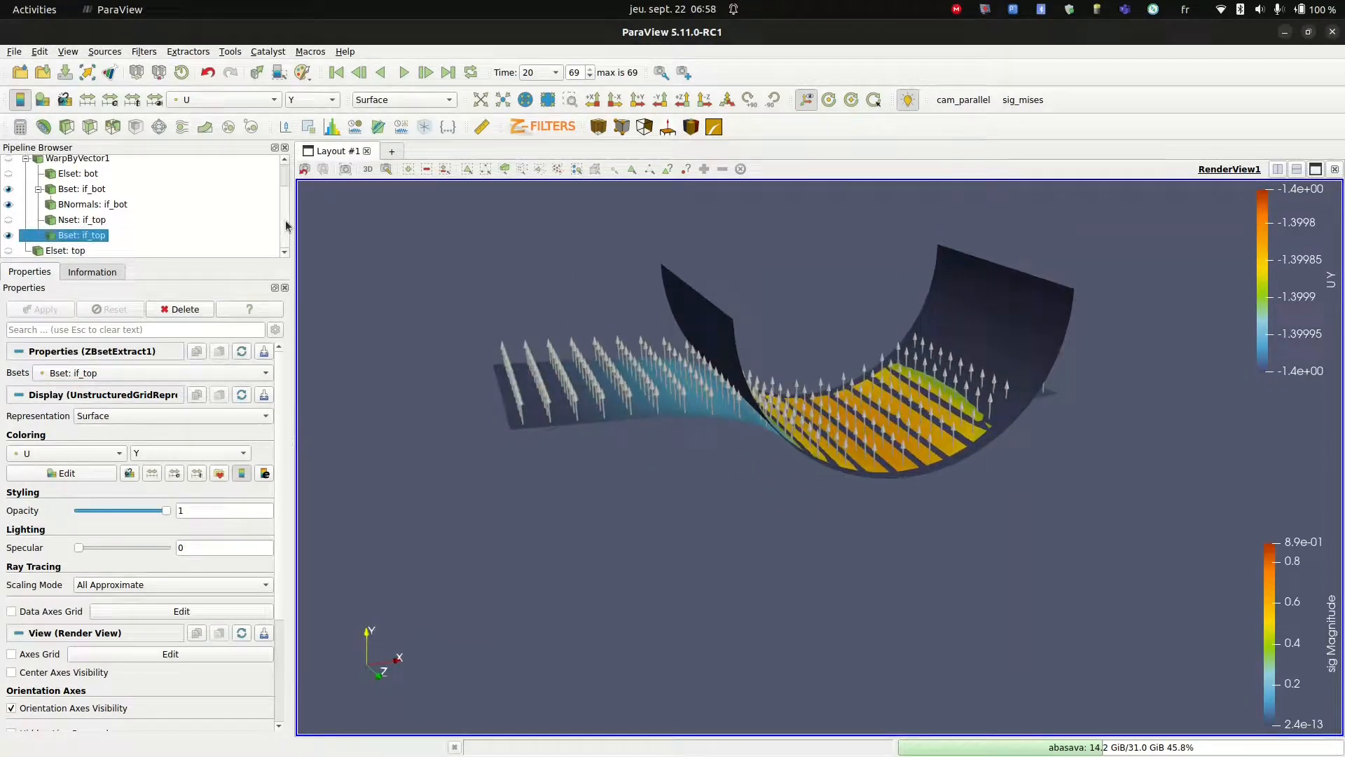
pyautogui.click(667, 128)
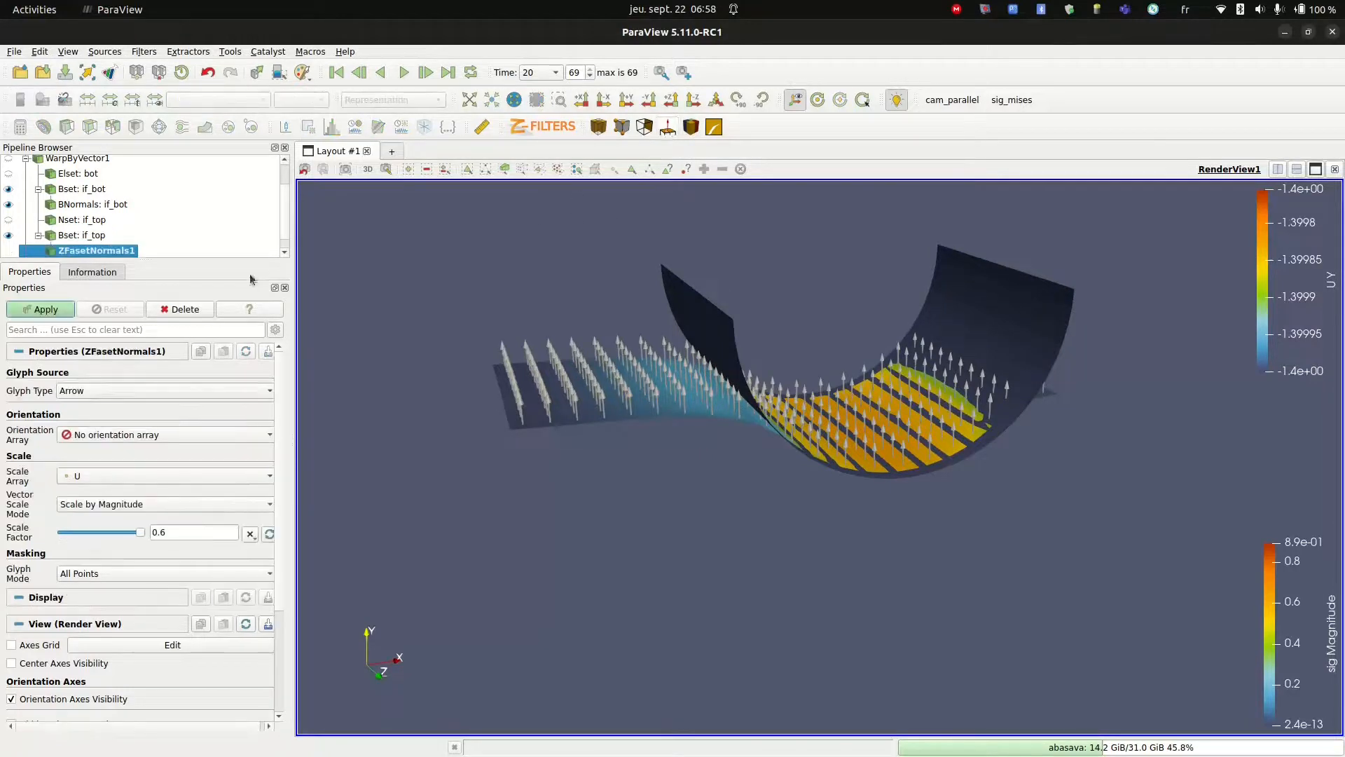
pyautogui.click(46, 311)
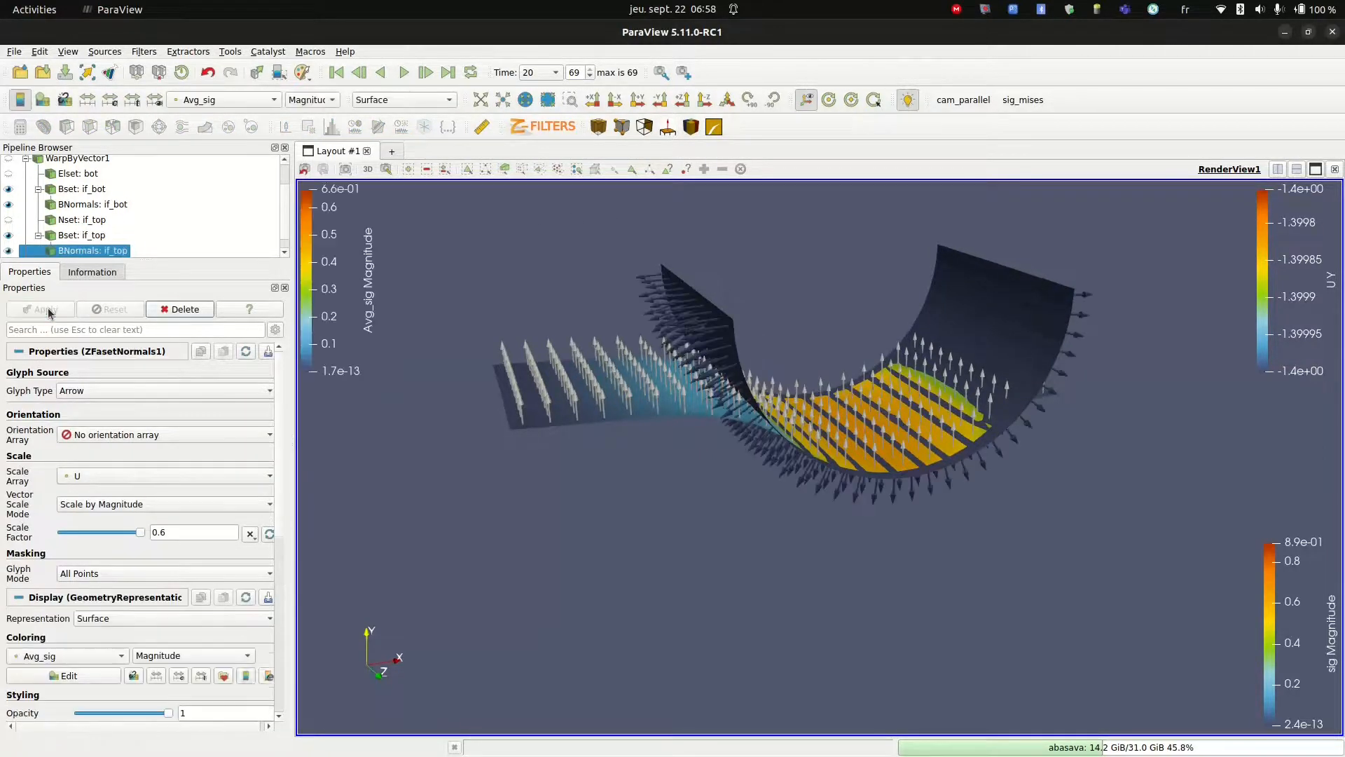
pyautogui.moveTo(496, 279); pyautogui.dragTo(584, 417)
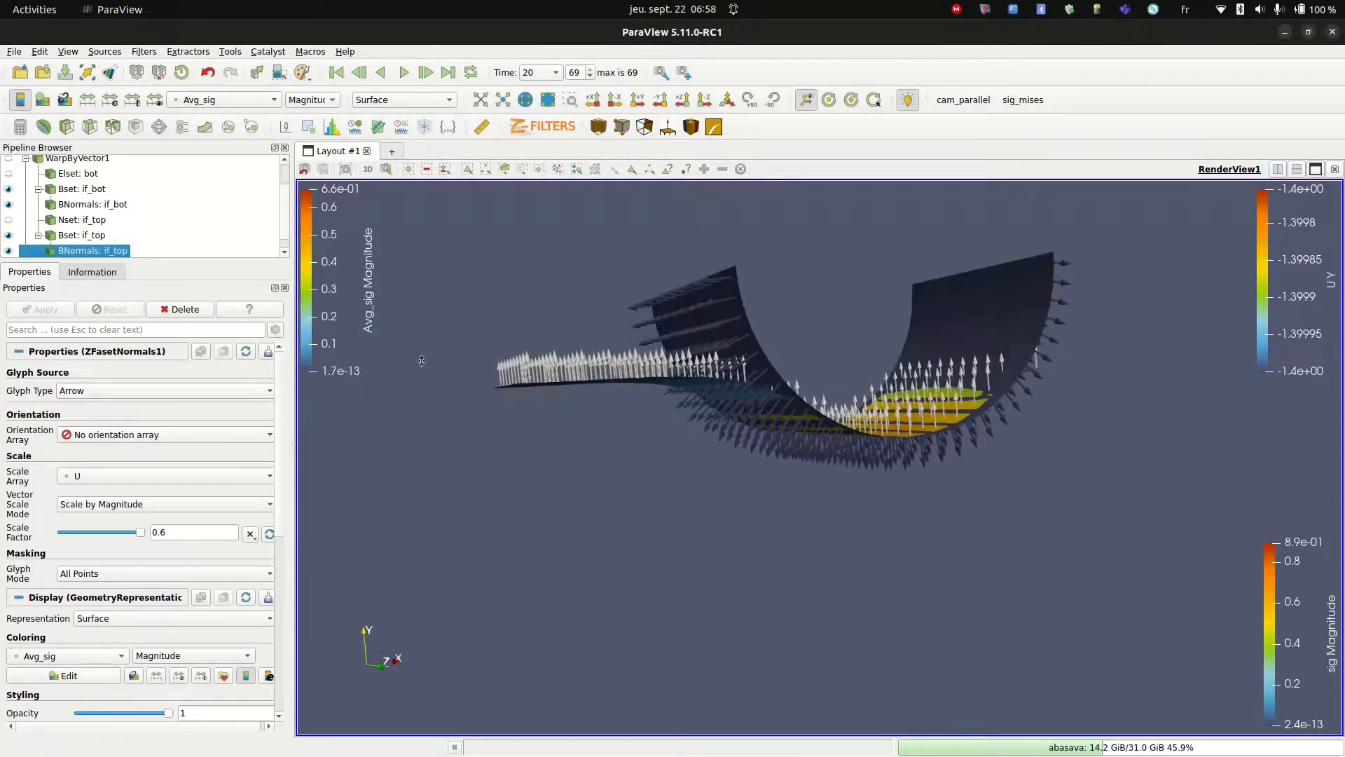
# Set the scale factor of the if_top normal arrows to 0.3 and apply it
pyautogui.doubleClick(181, 530)
pyautogui.write('.3')
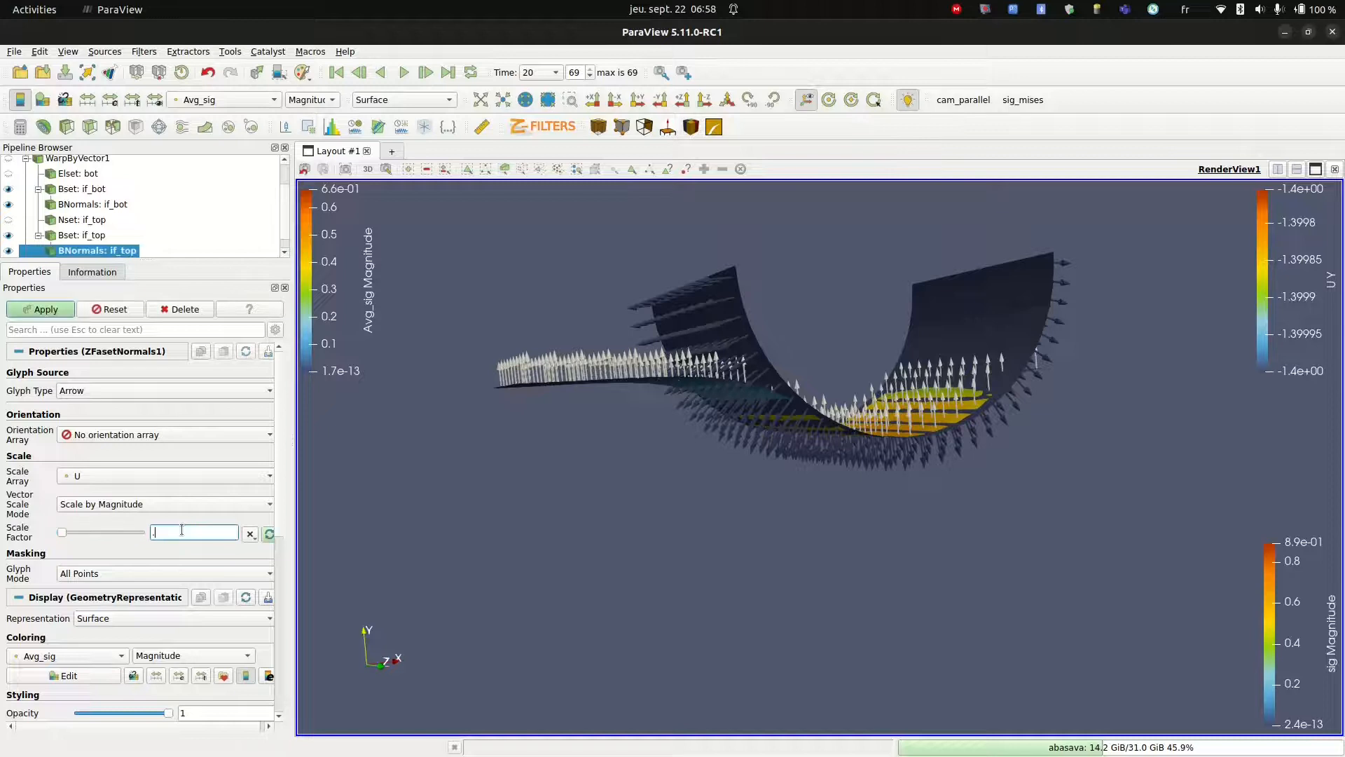
pyautogui.click(62, 309)
pyautogui.moveTo(750, 491); pyautogui.dragTo(459, 210)
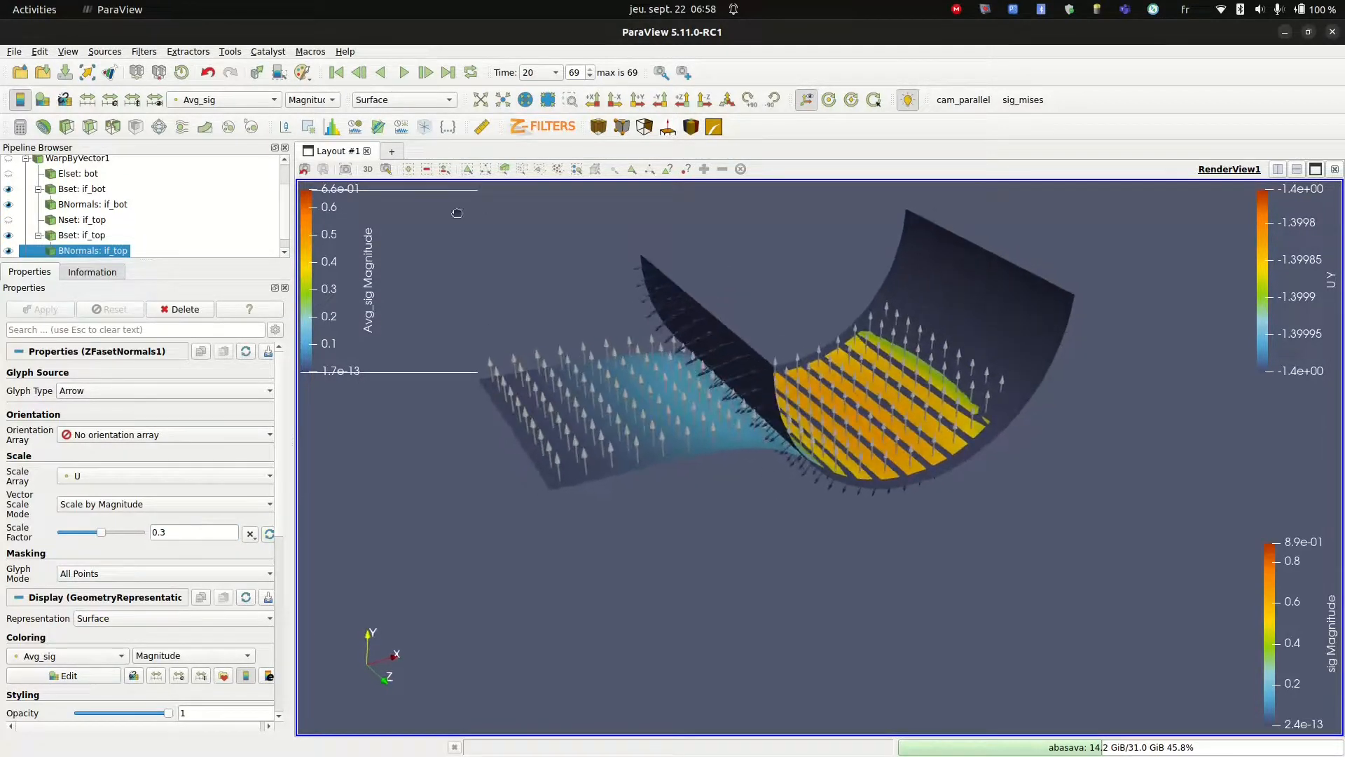
pyautogui.moveTo(540, 282); pyautogui.dragTo(721, 471)
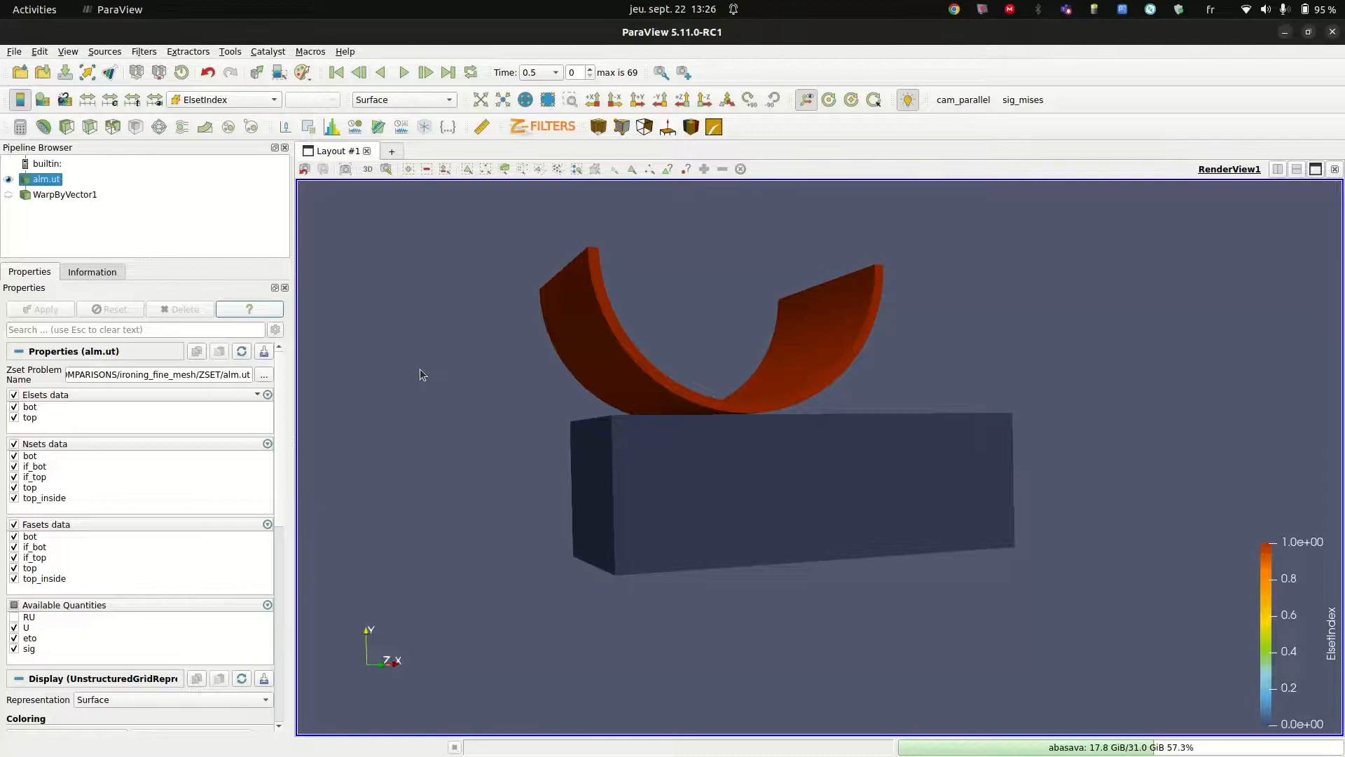
# Create the Z integration point visualization from the alm.ut results and color it by sig11
pyautogui.click(47, 196)
pyautogui.click(46, 180)
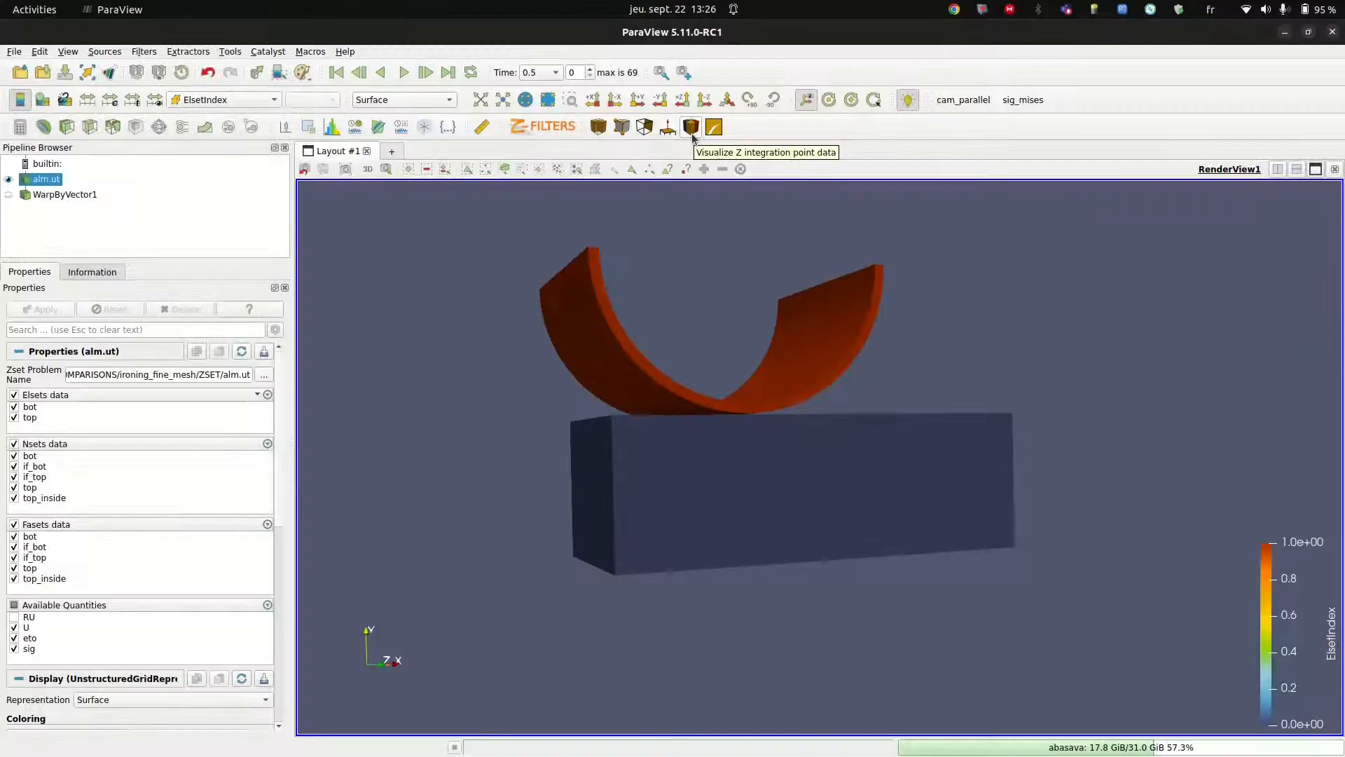
pyautogui.click(692, 135)
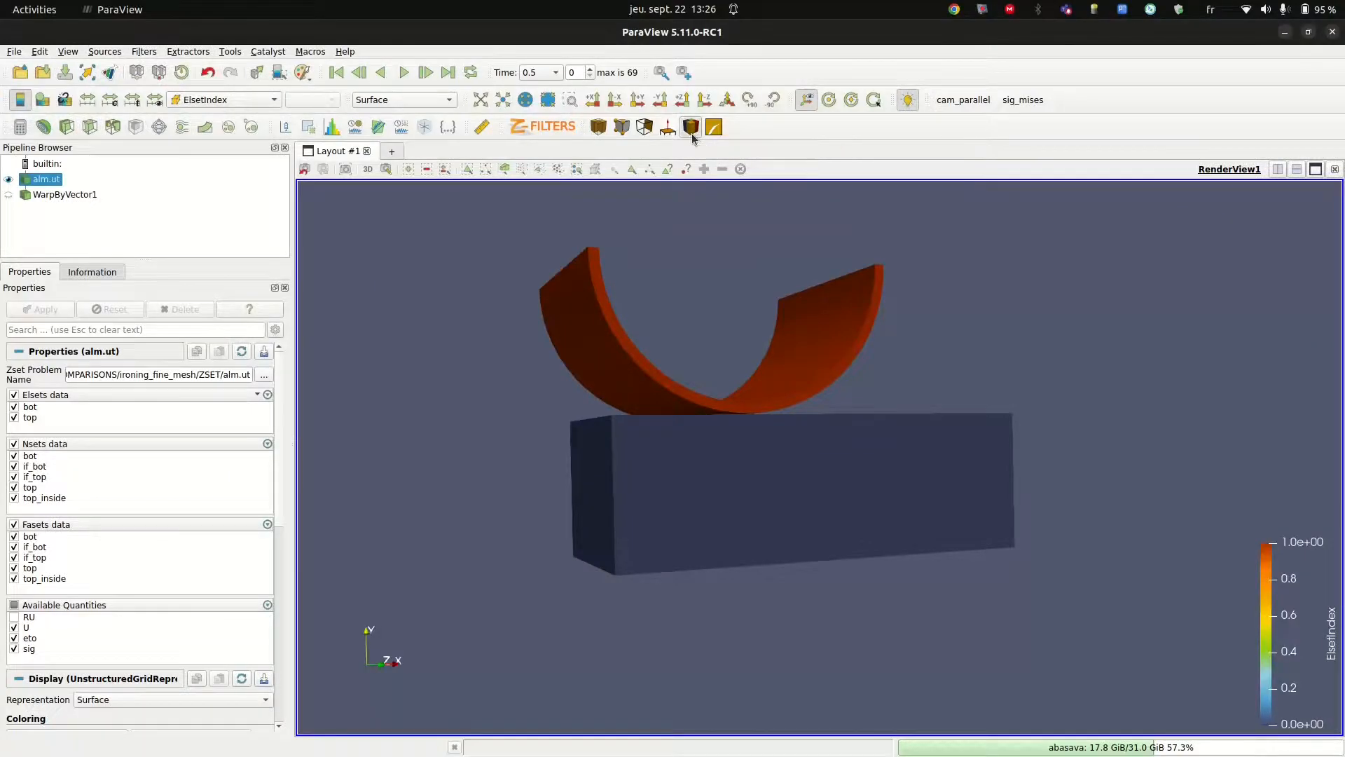
pyautogui.click(53, 310)
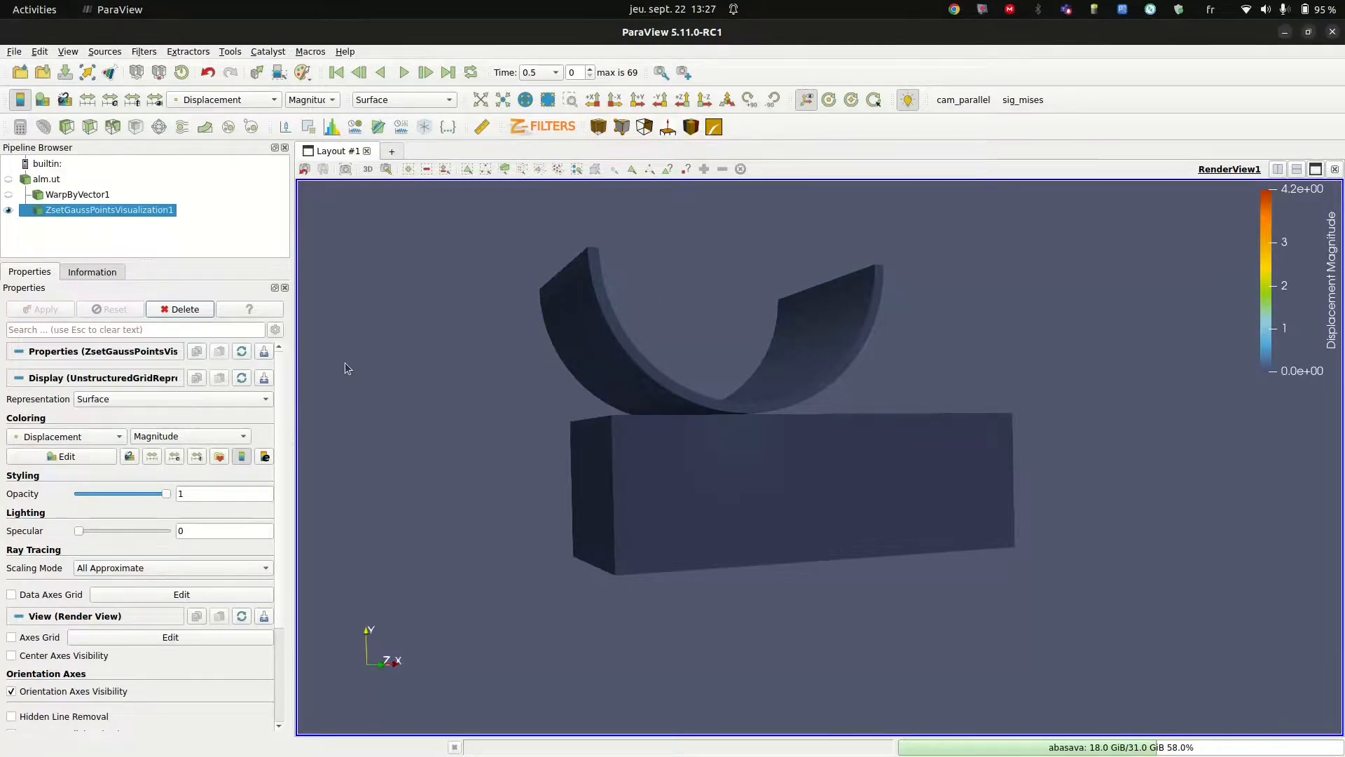
pyautogui.click(251, 100)
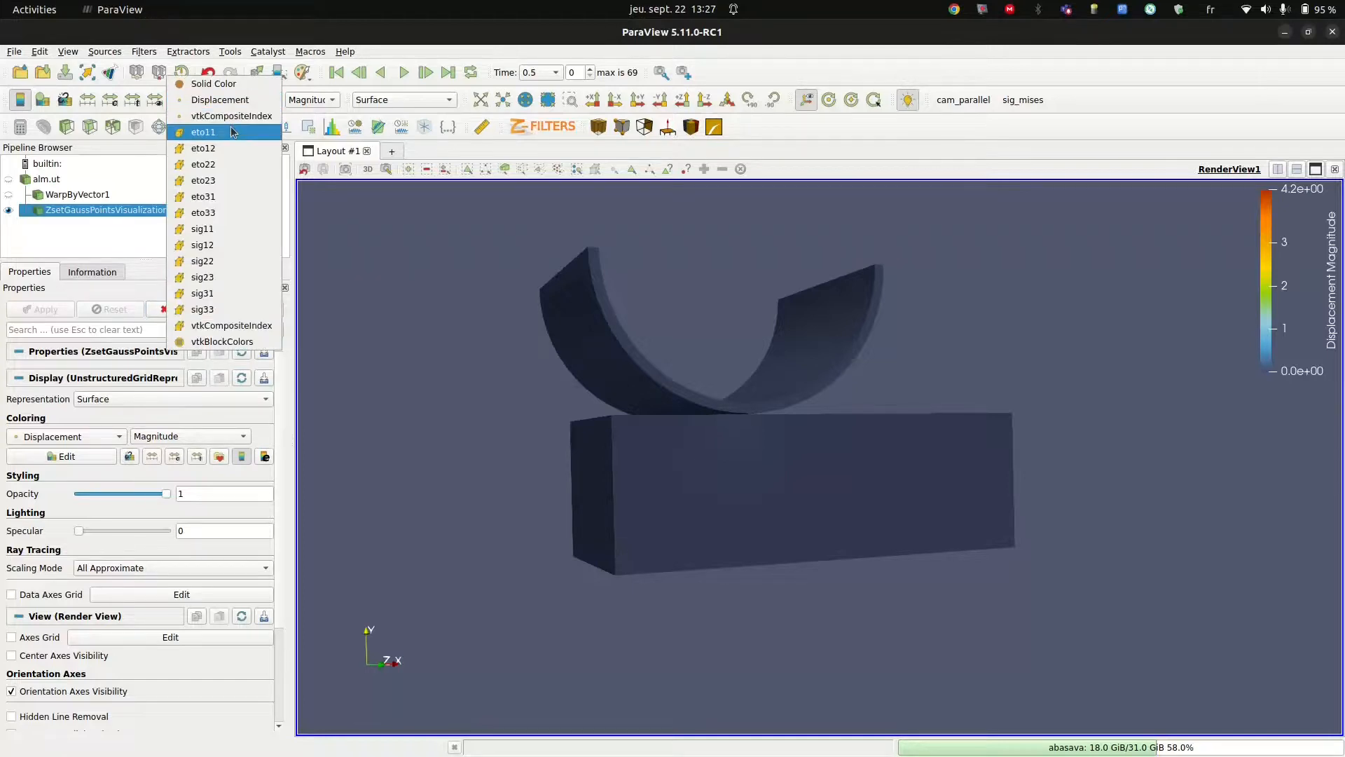
pyautogui.click(218, 232)
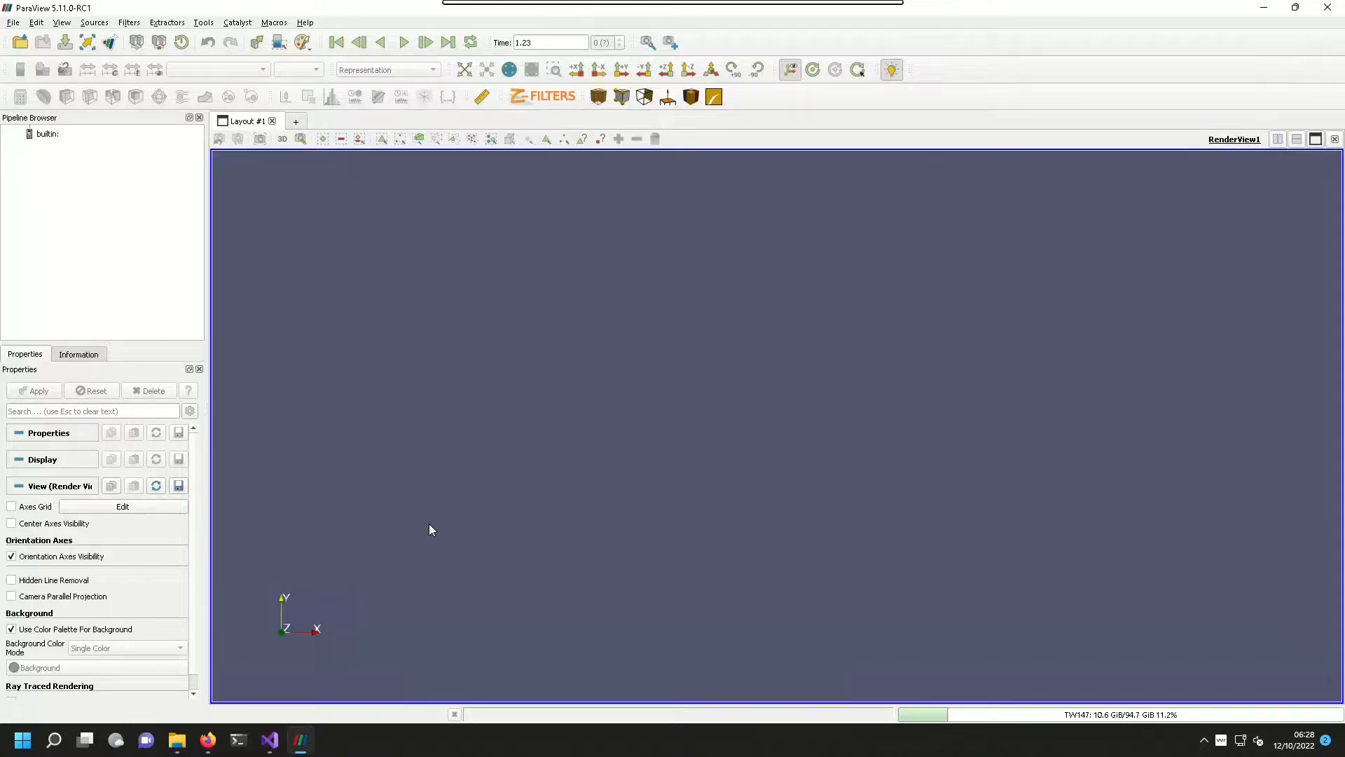
# Load file.rst from the ironing_ansys folder using the Ansys results (*.rst) file type
pyautogui.click(20, 42)
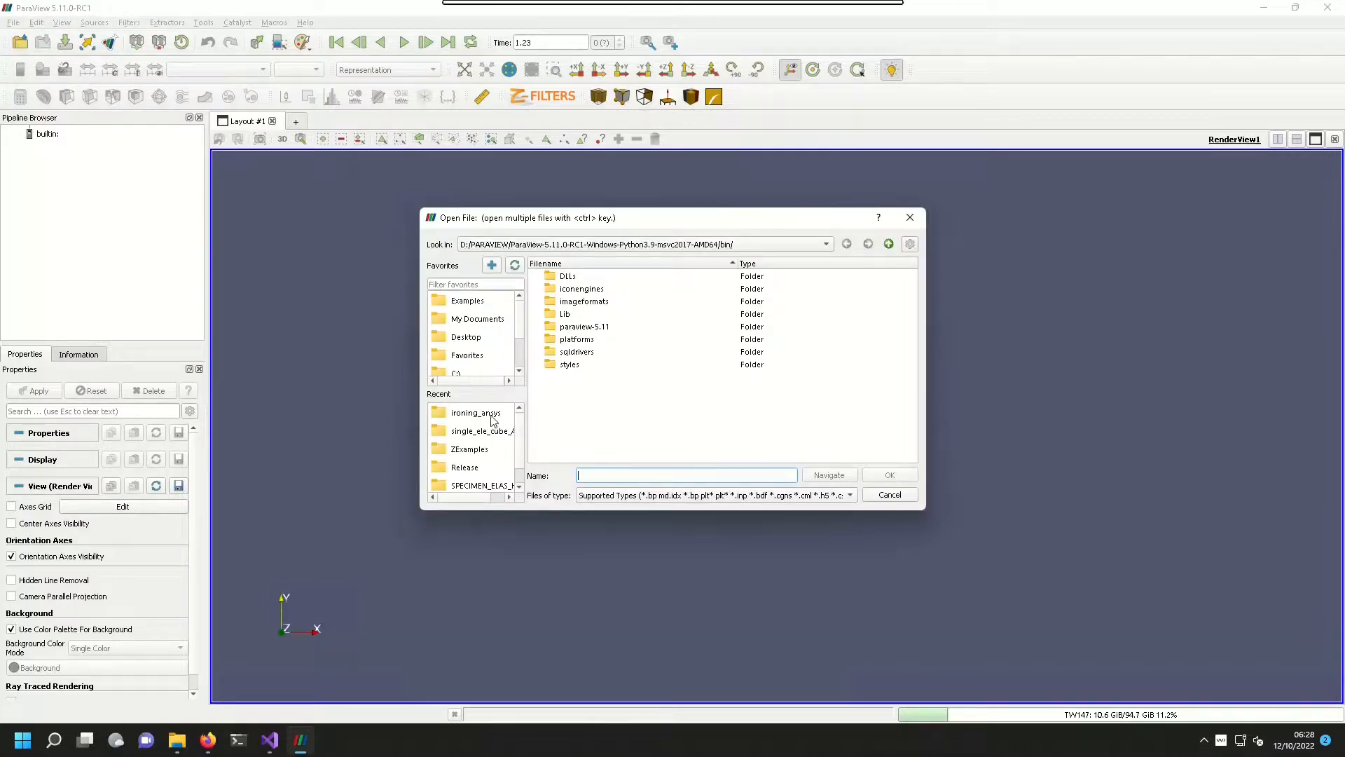
pyautogui.click(476, 414)
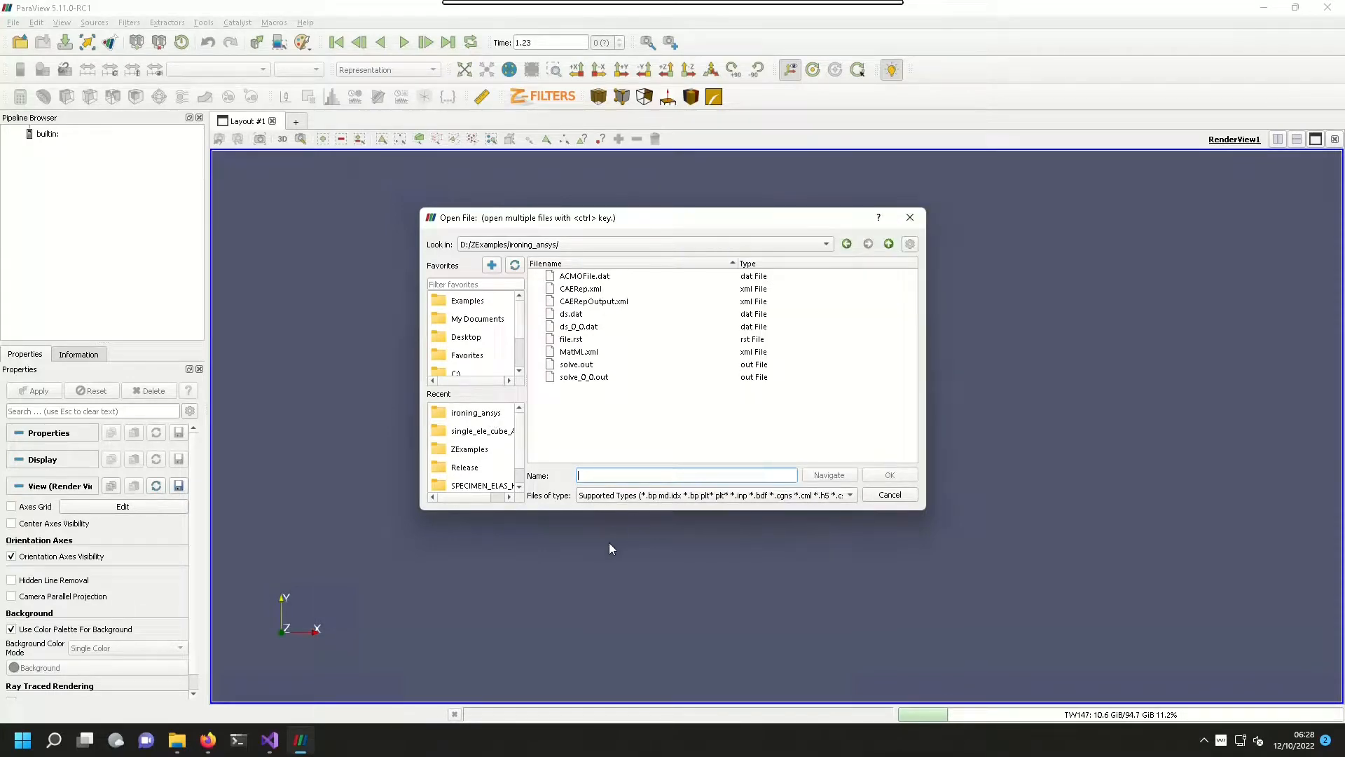
pyautogui.click(644, 498)
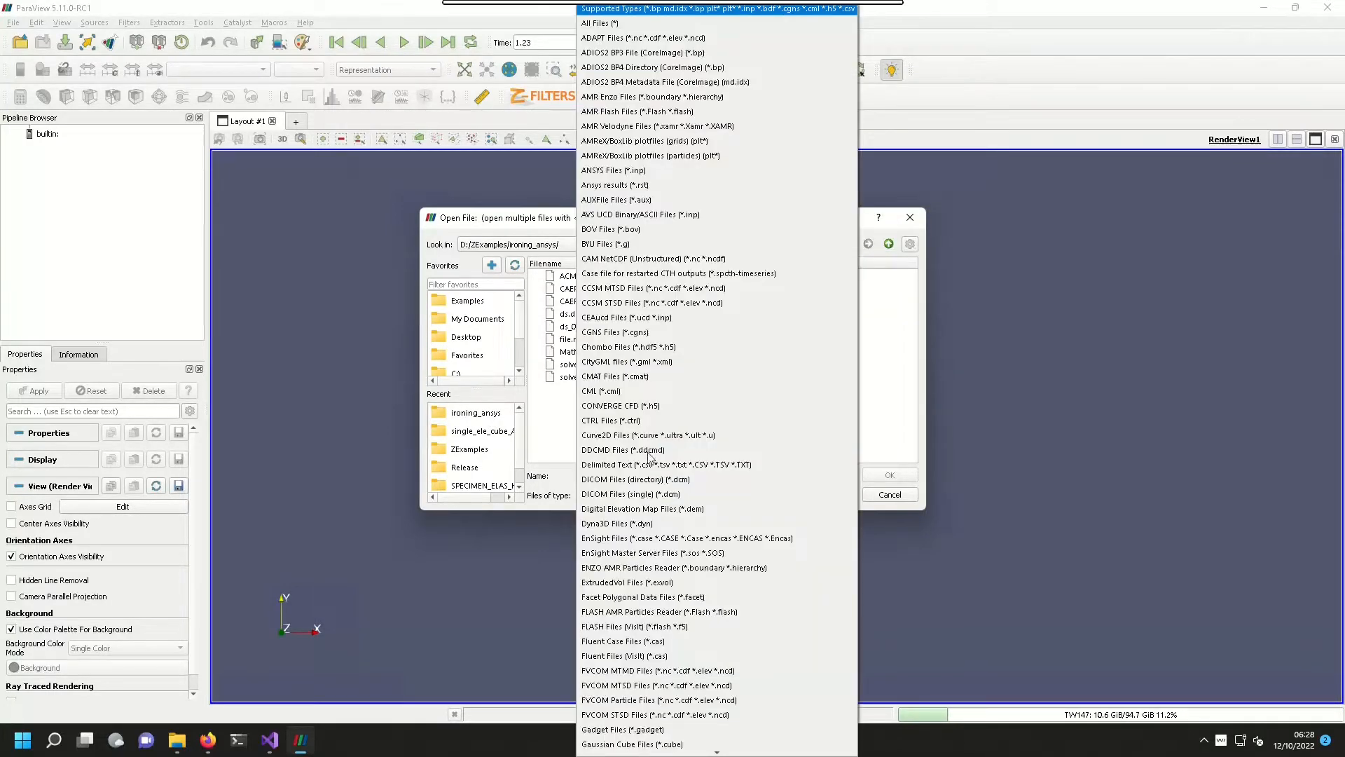
pyautogui.click(657, 185)
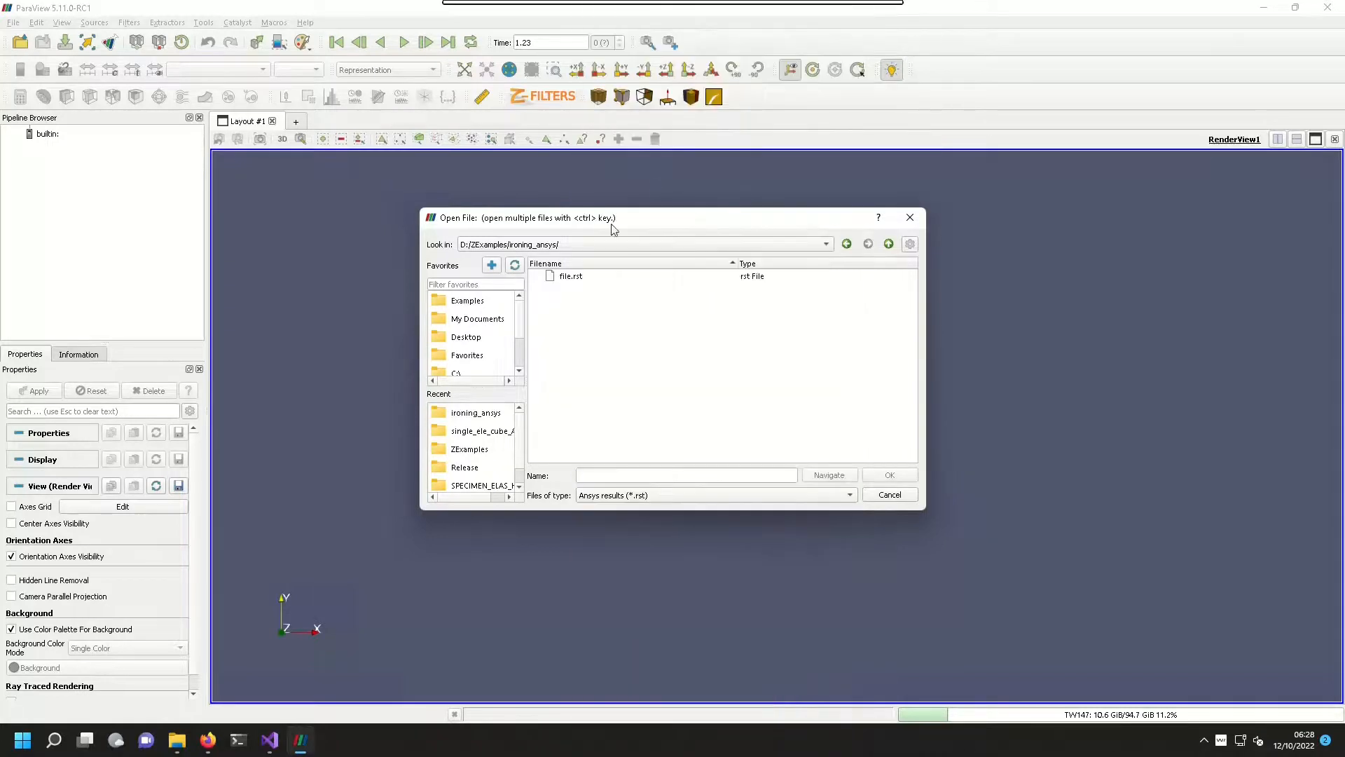
pyautogui.doubleClick(575, 276)
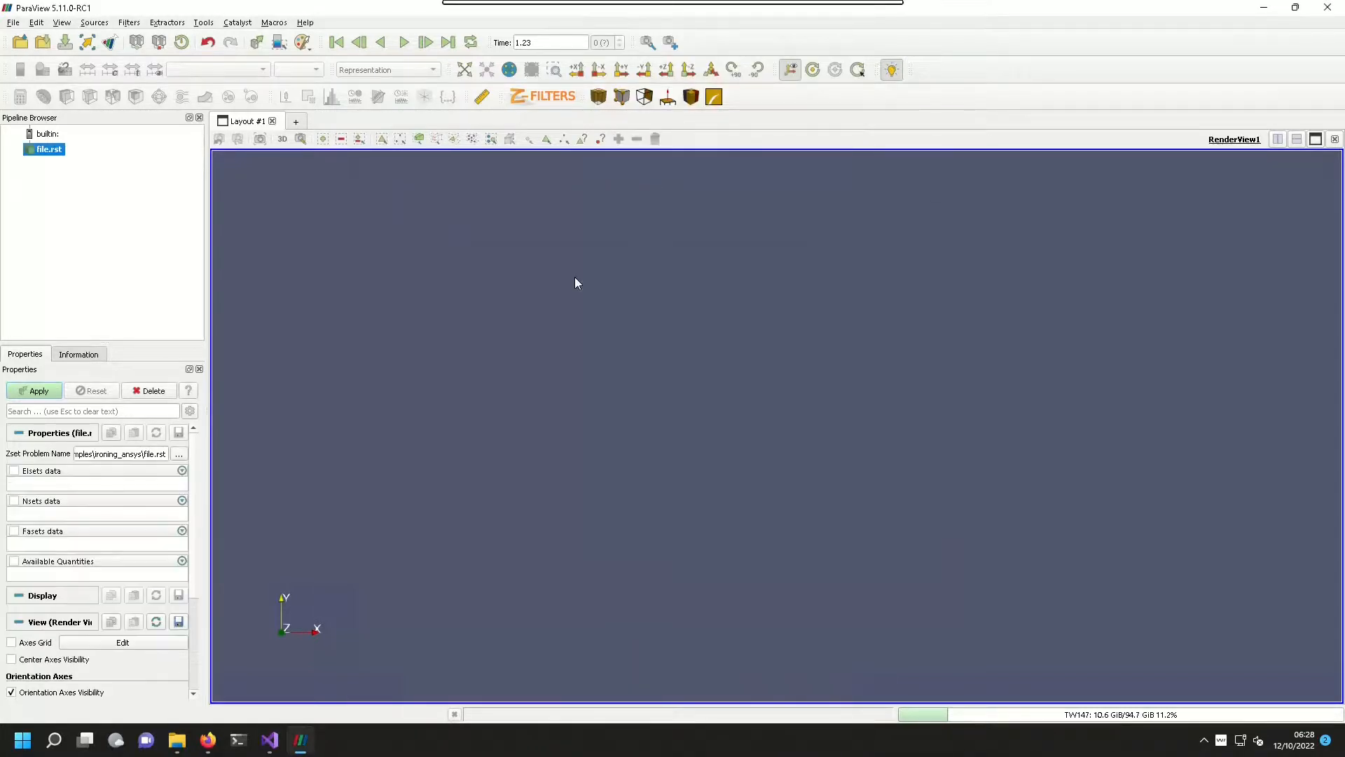
pyautogui.click(36, 391)
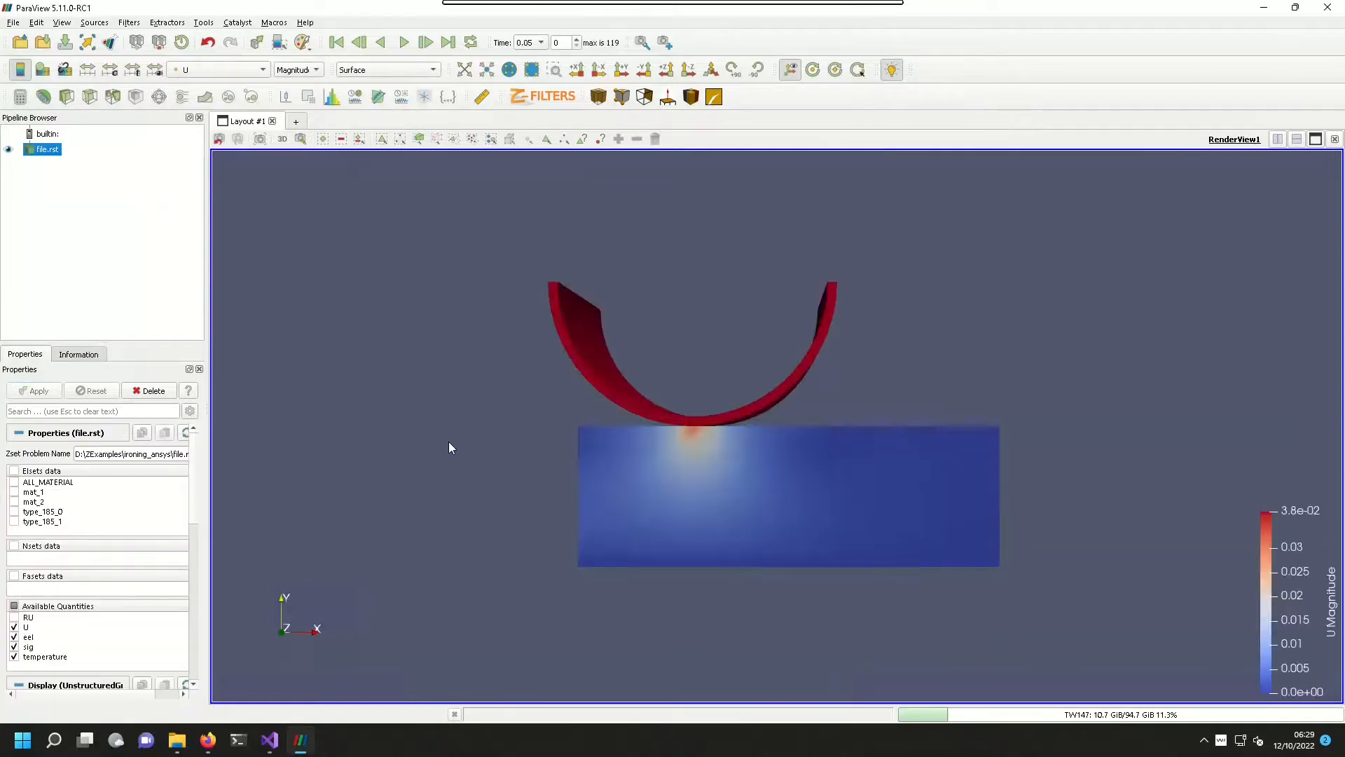
# Warp the file.rst results by the vector U with a scale factor of 1
pyautogui.moveTo(450, 414); pyautogui.dragTo(454, 349)
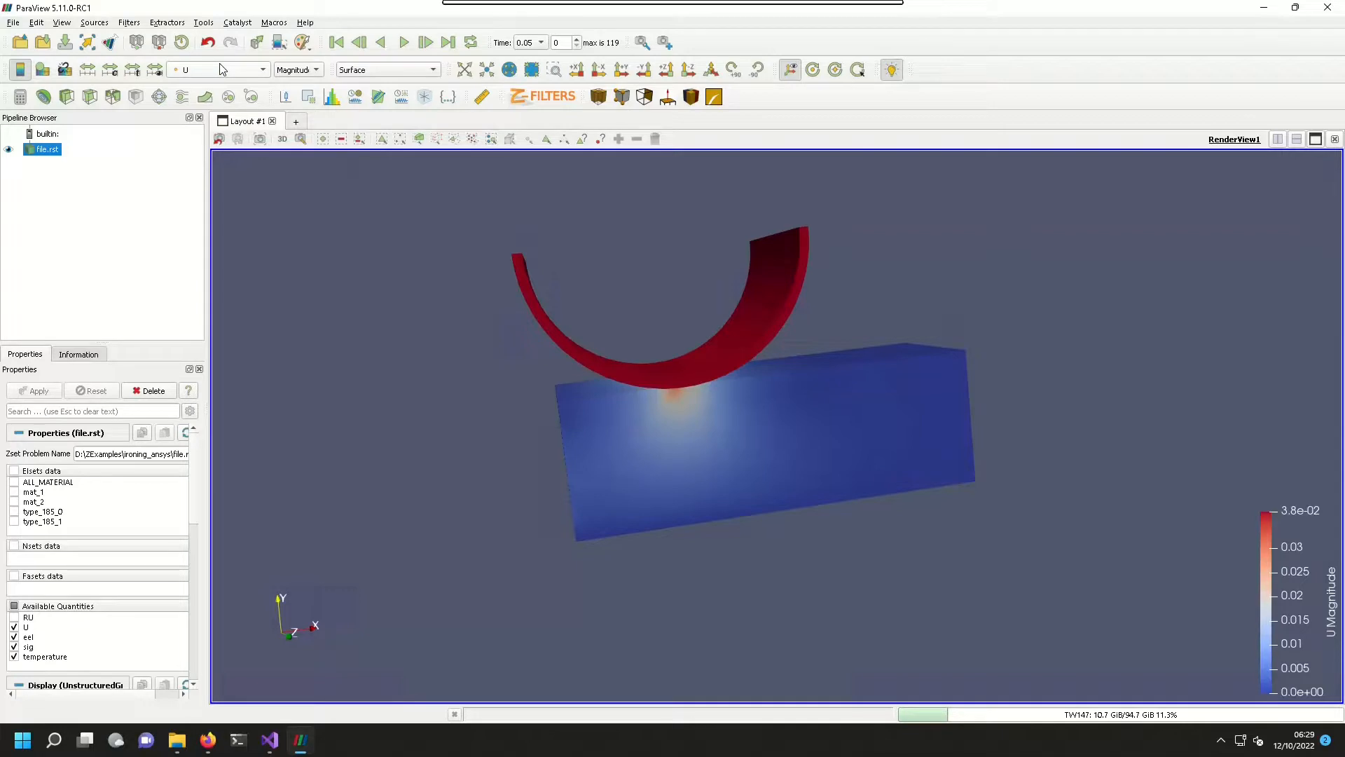
pyautogui.click(205, 101)
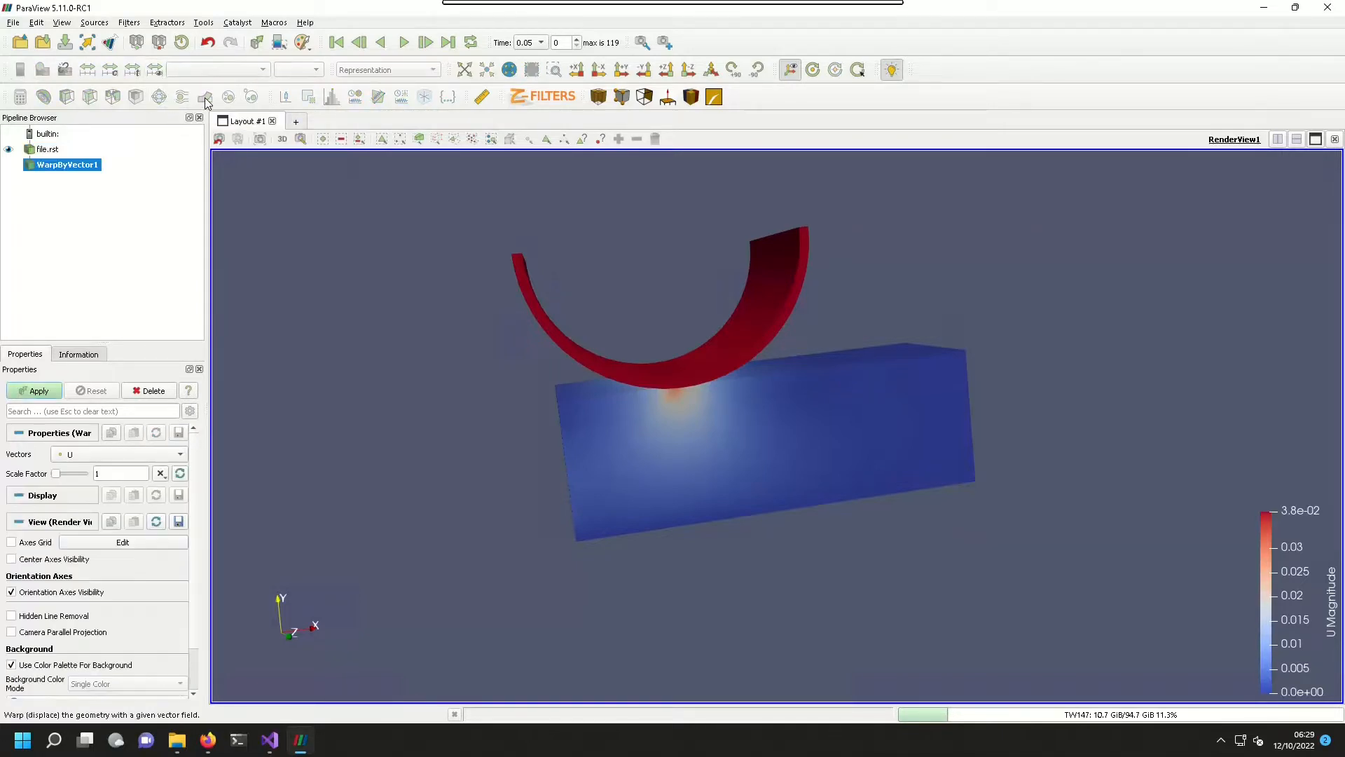
pyautogui.click(37, 391)
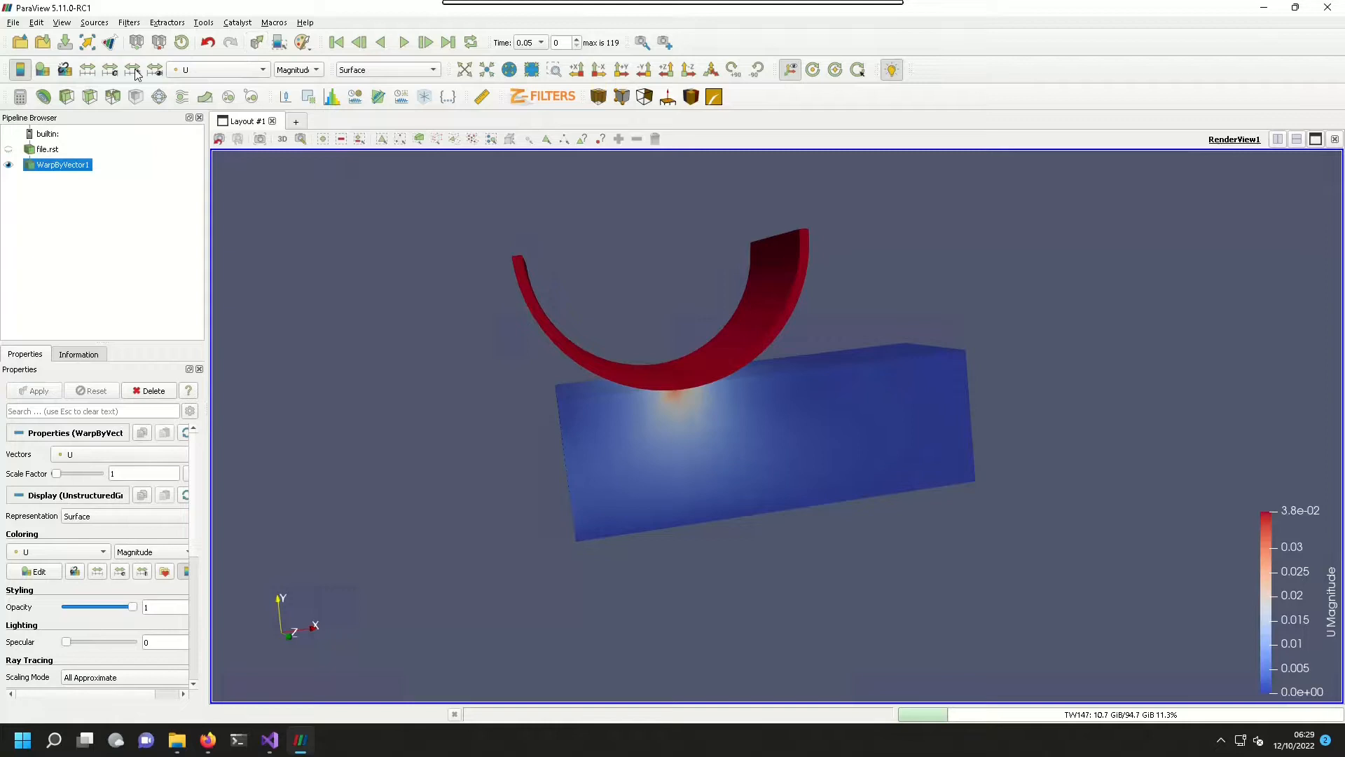
# Play the animation of the warped results and rescale the U Magnitude colors to the data range
pyautogui.click(403, 43)
pyautogui.click(88, 70)
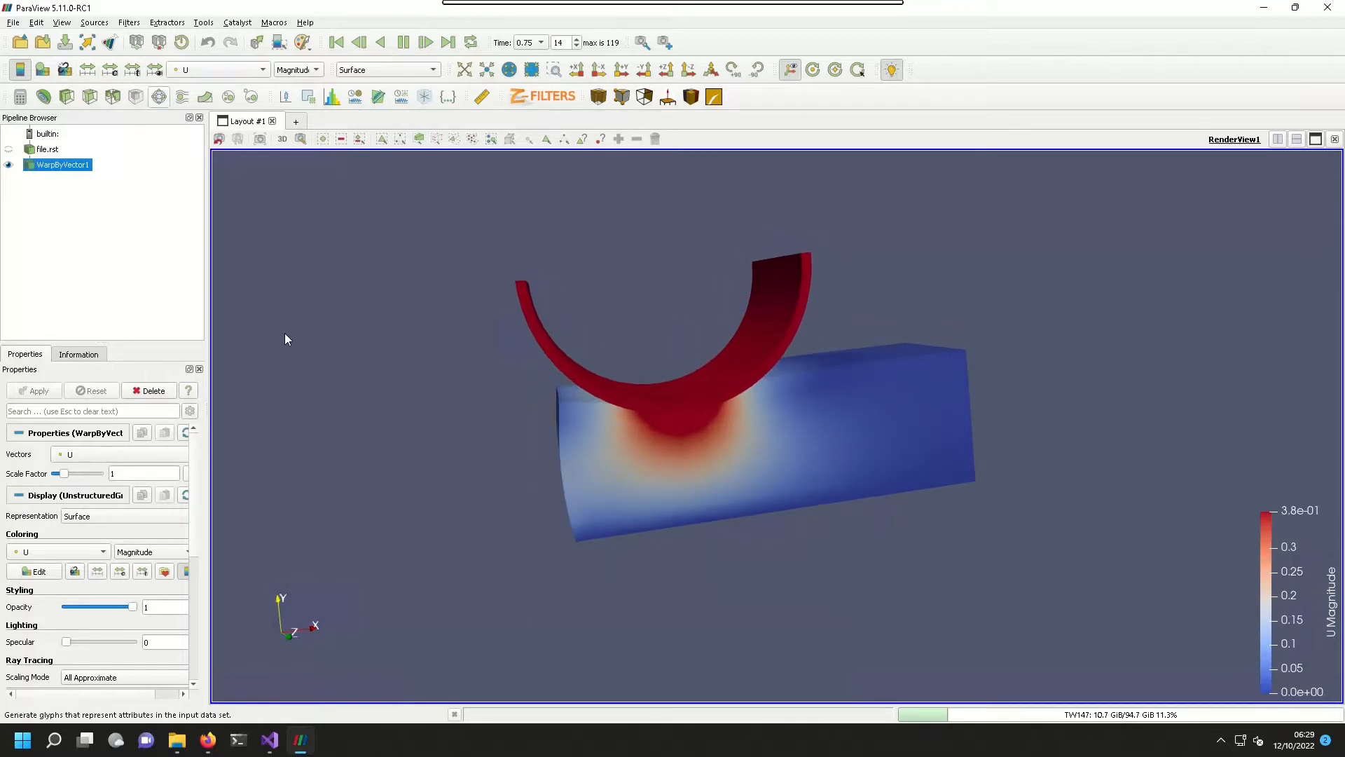